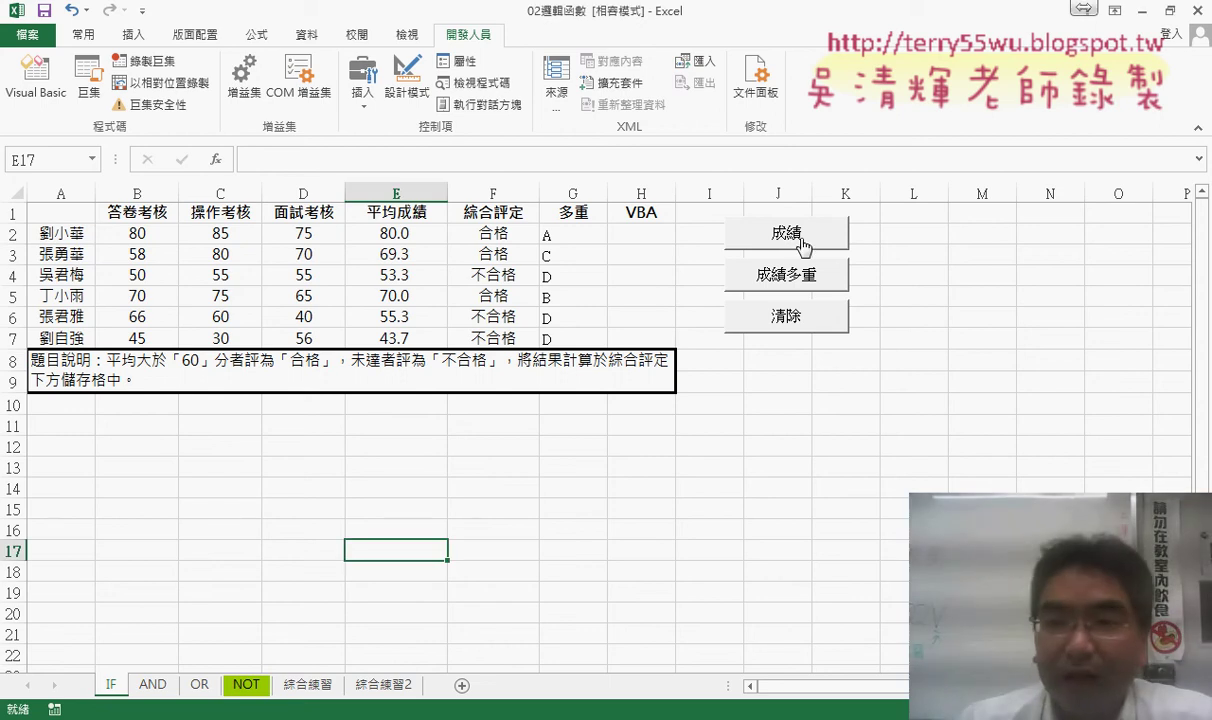
Run the macro buttons to fill column H with pass/fail, then A–D grades, then clear it
left_click(760, 232)
left_click(788, 280)
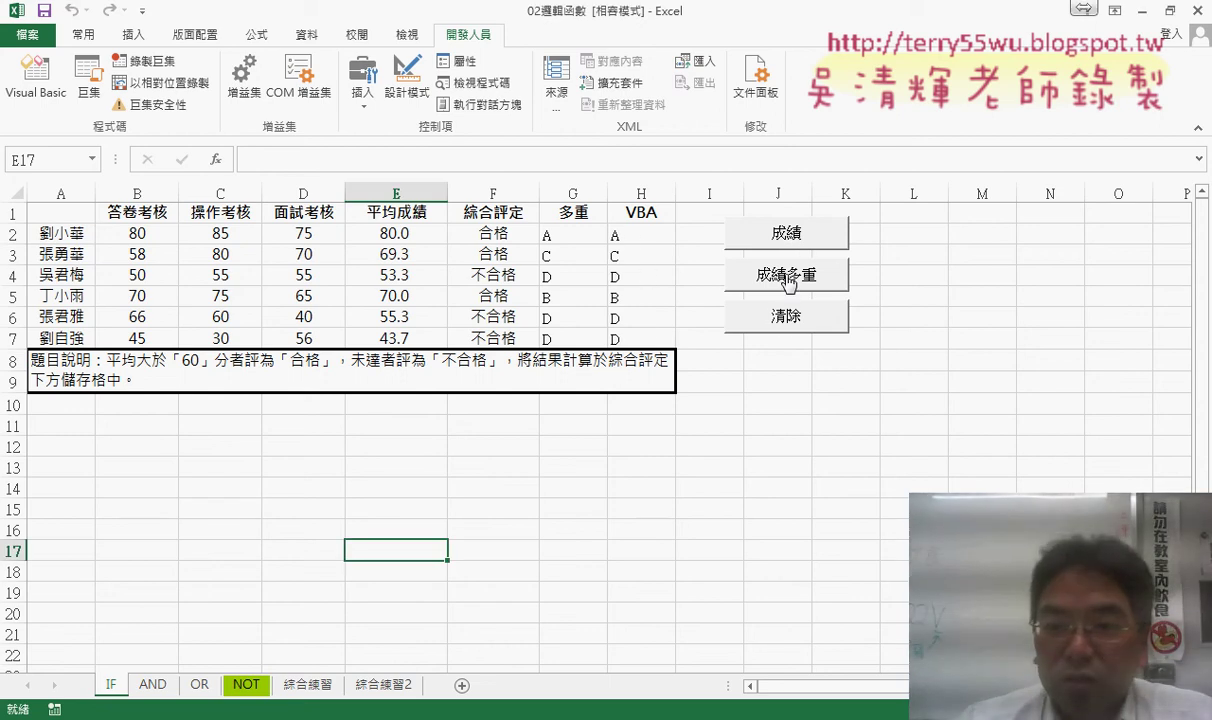
left_click(784, 318)
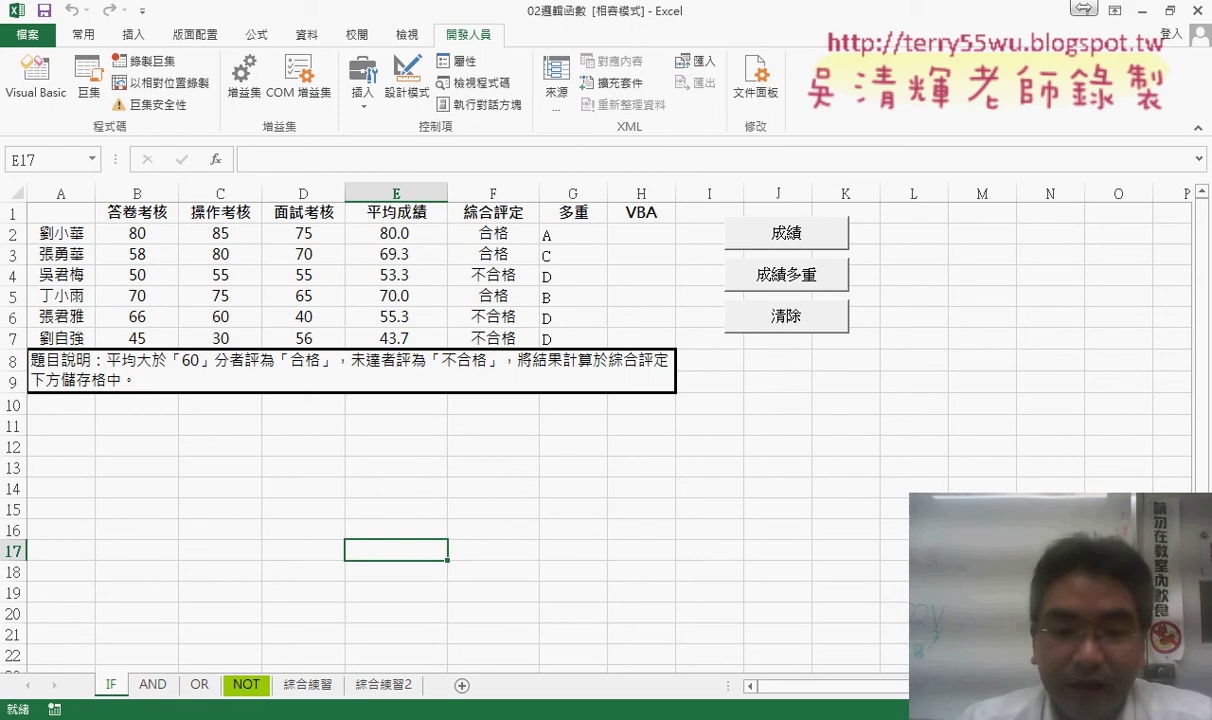
mouse_move(210, 712)
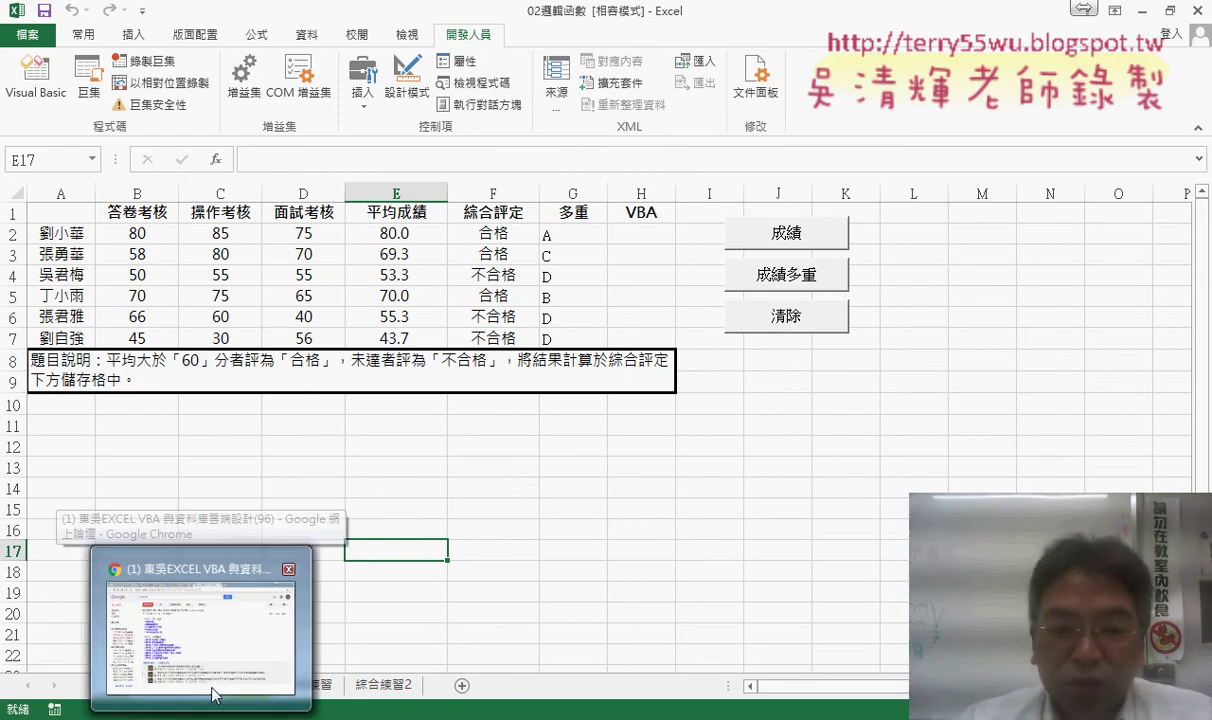
In Chrome's Google Drive, go through _雲端白板畫面 into 02_邏輯函數 and select 程式碼.docx
left_click(150, 610)
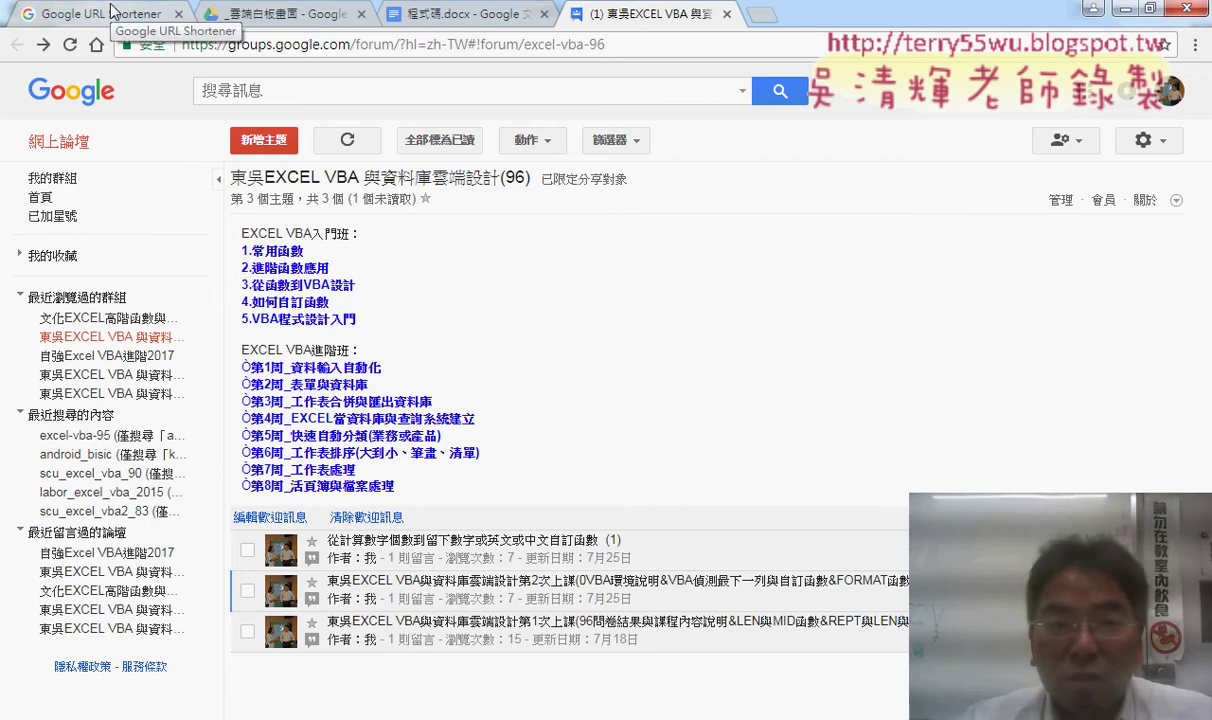
left_click(258, 12)
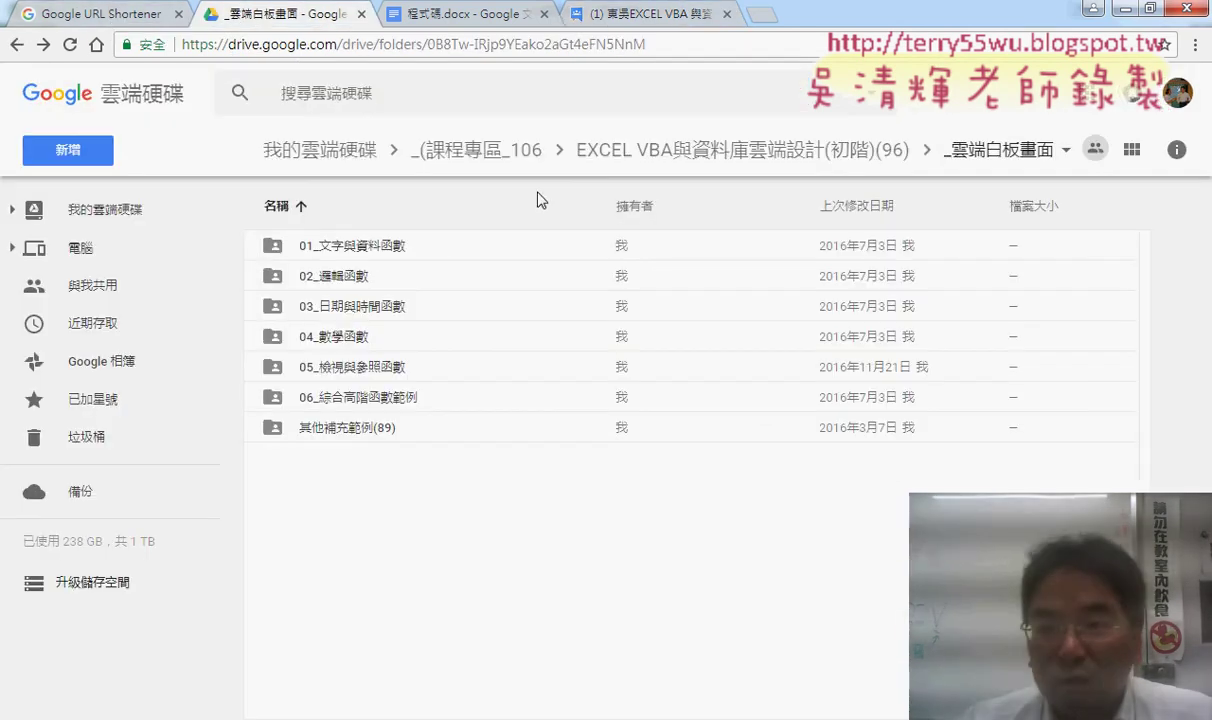
left_click(838, 160)
double_click(370, 245)
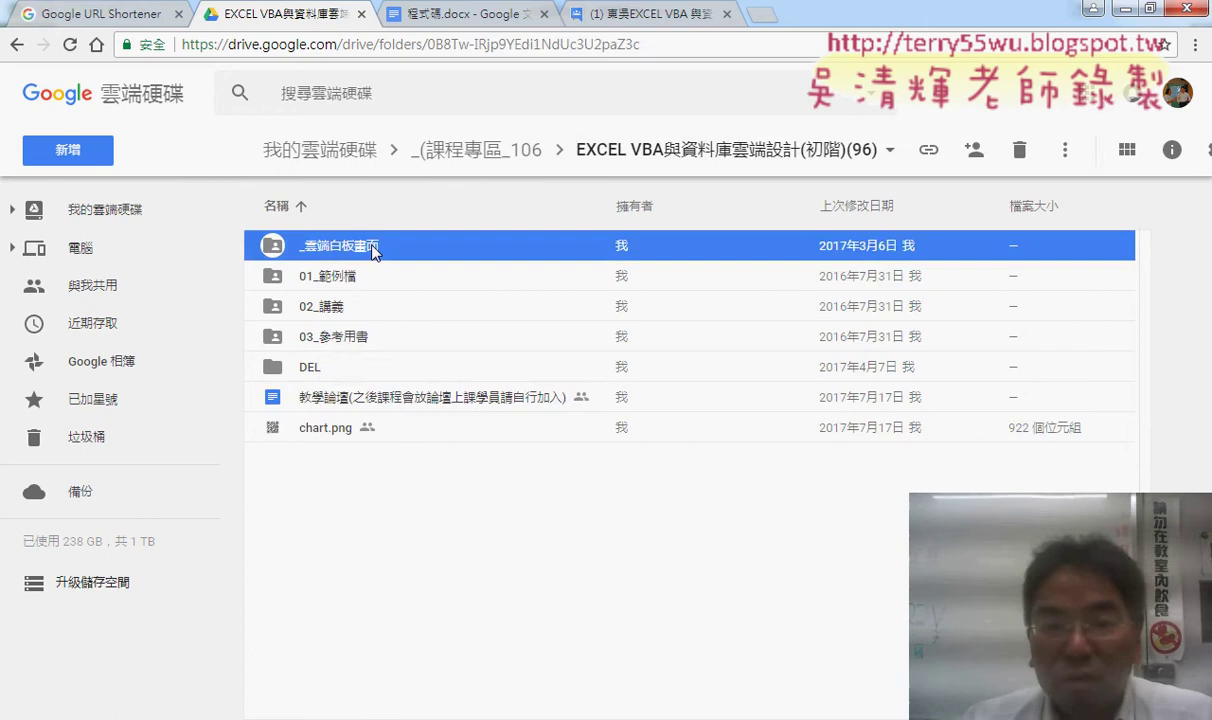
double_click(366, 277)
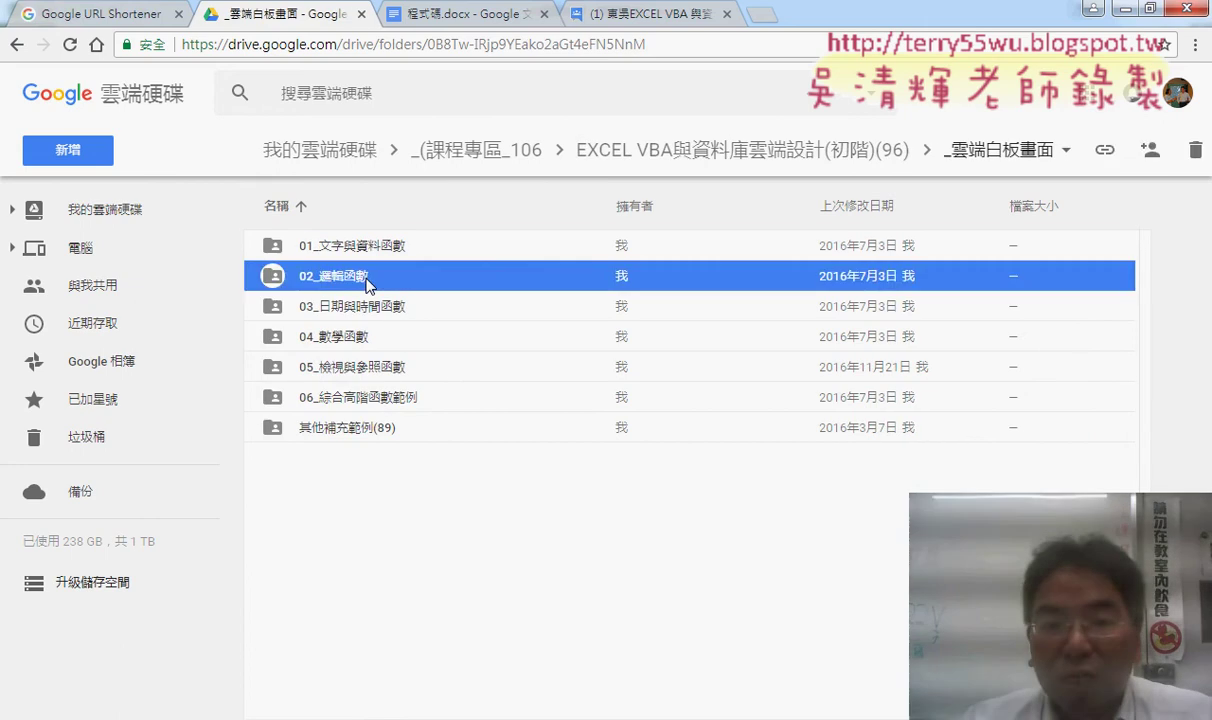
left_click(355, 372)
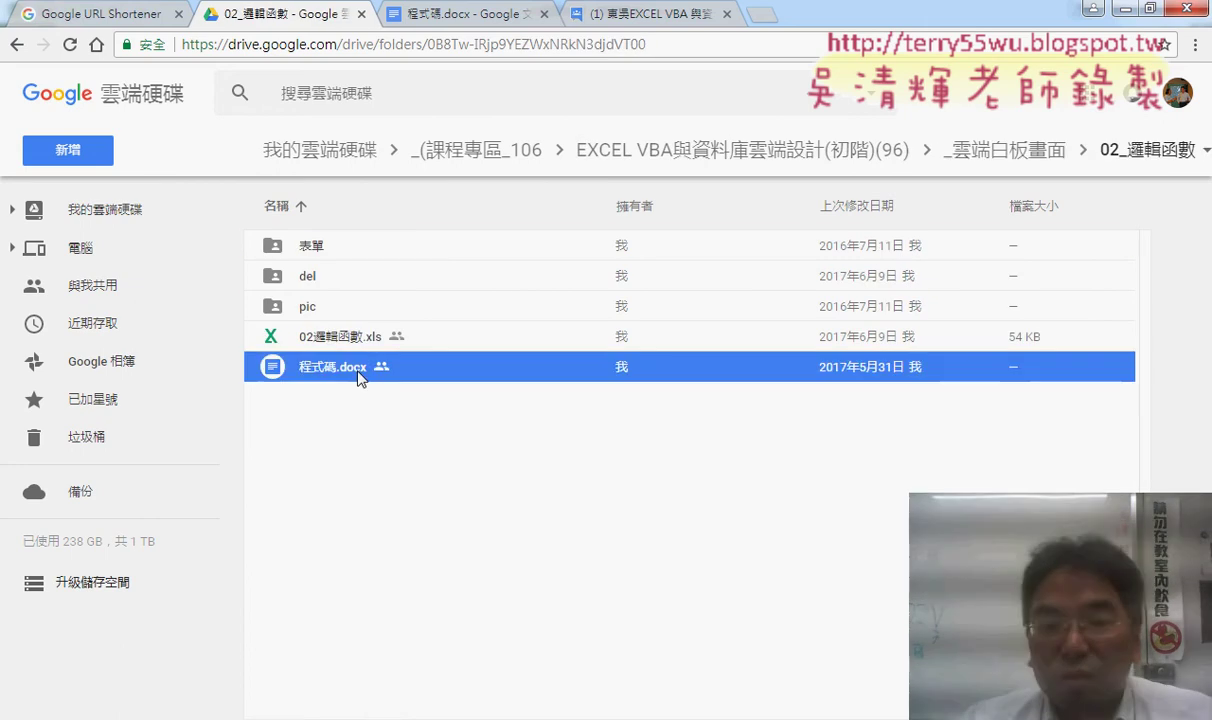
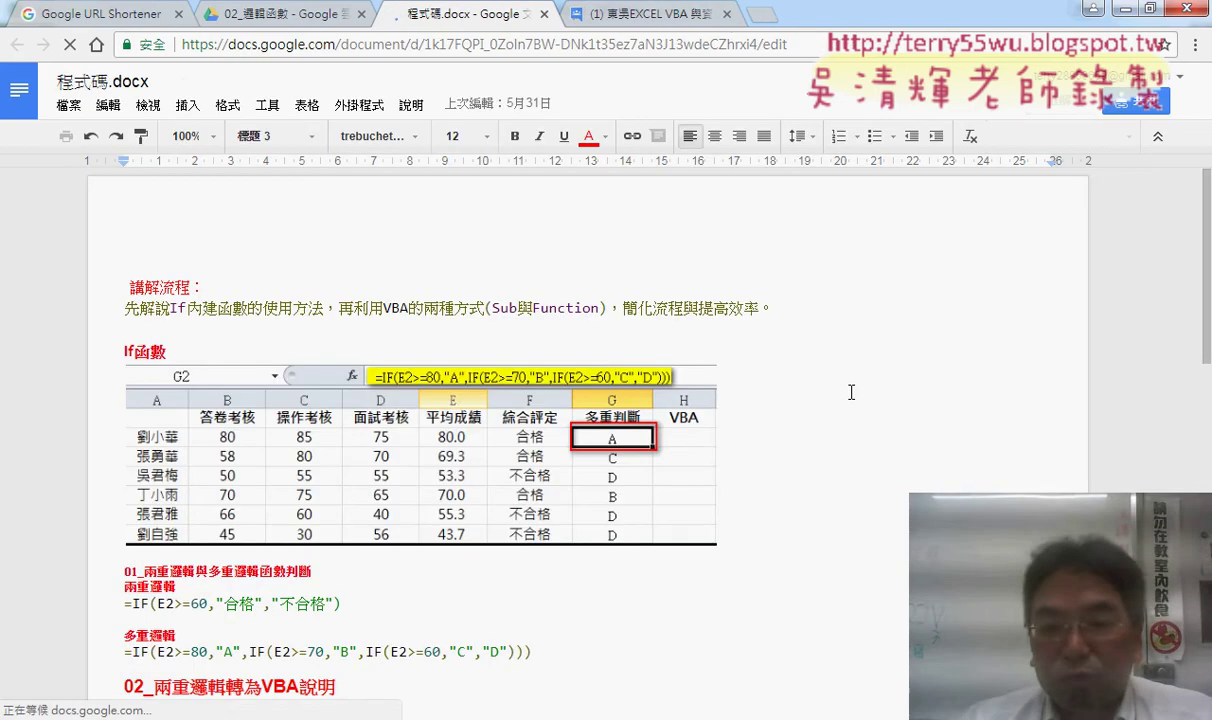
In 程式碼.docx, select the VBA code from Public Sub 清除() through the end of 成績多重
scroll(851, 392, "down", 2)
scroll(851, 392, "down", 1)
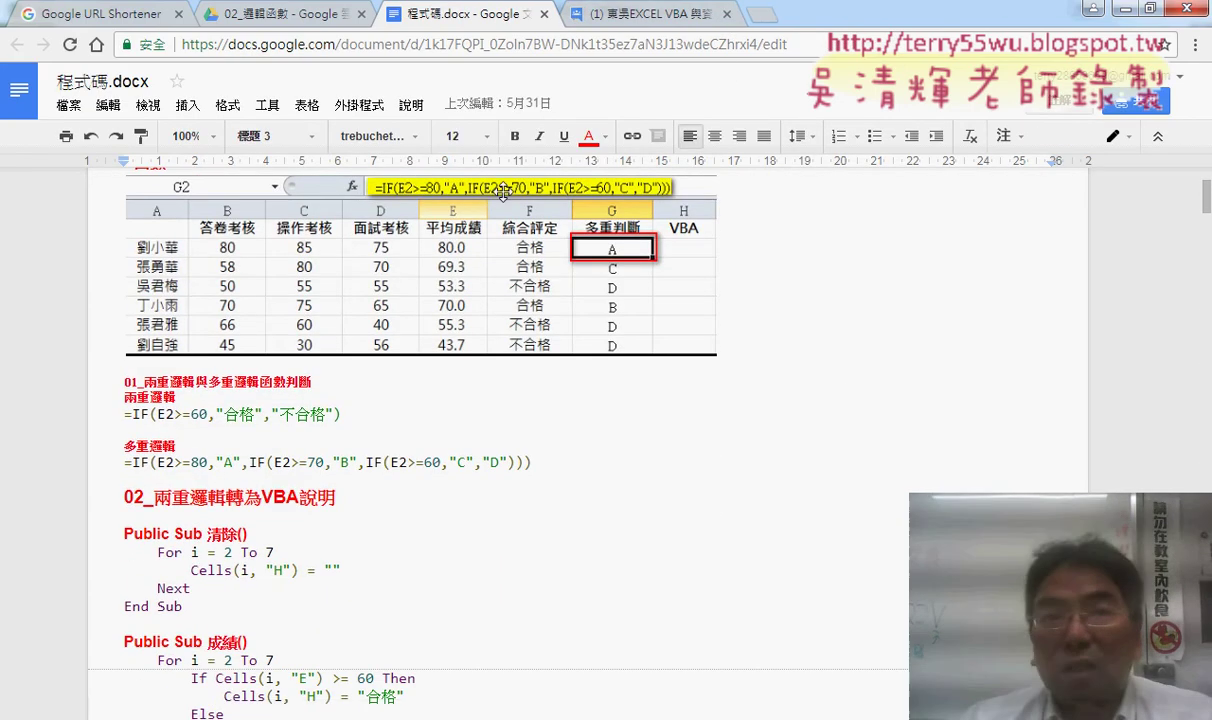
scroll(487, 400, "down", 2)
scroll(224, 342, "down", 1)
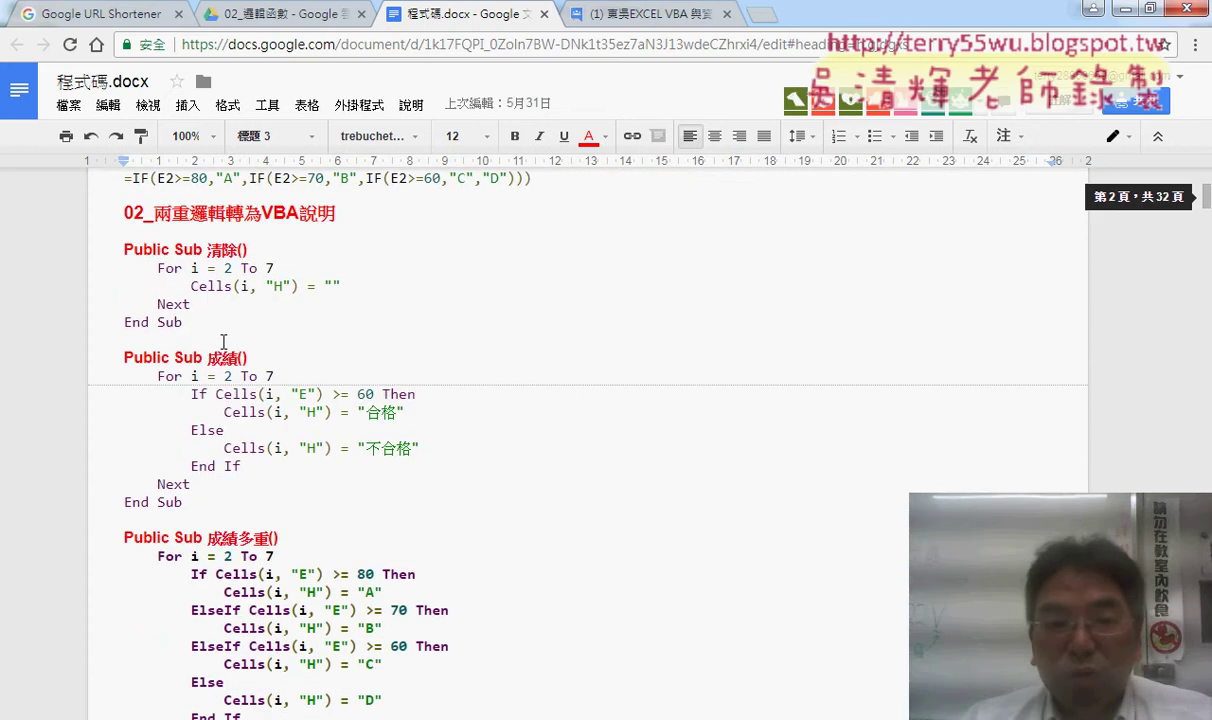
left_click(126, 253)
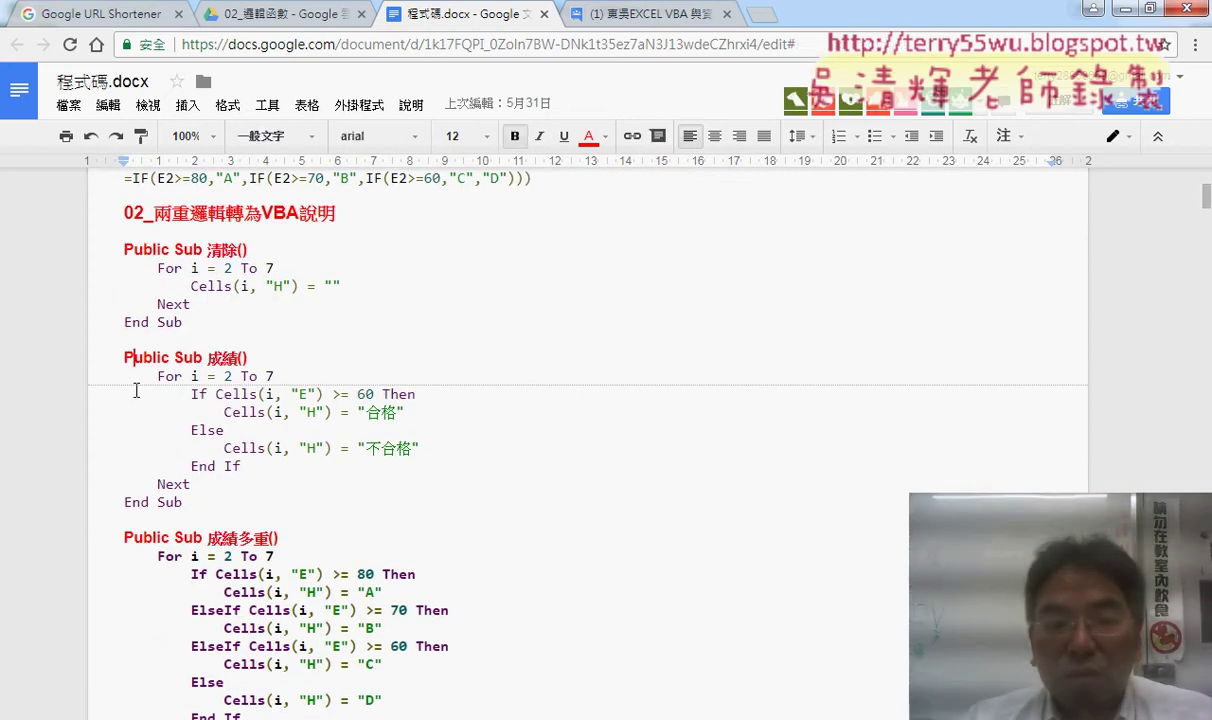
left_click(171, 538)
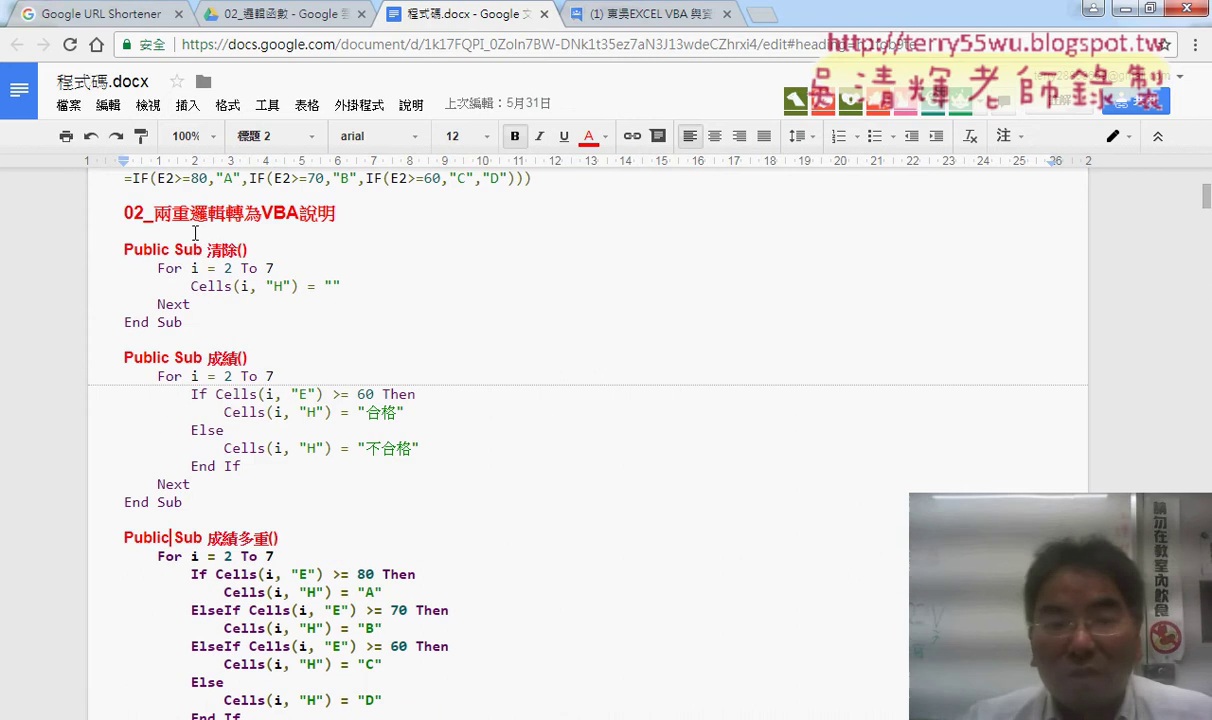
mouse_move(117, 254)
left_mouse_down()
mouse_move(205, 337)
mouse_move(264, 501)
left_mouse_up()
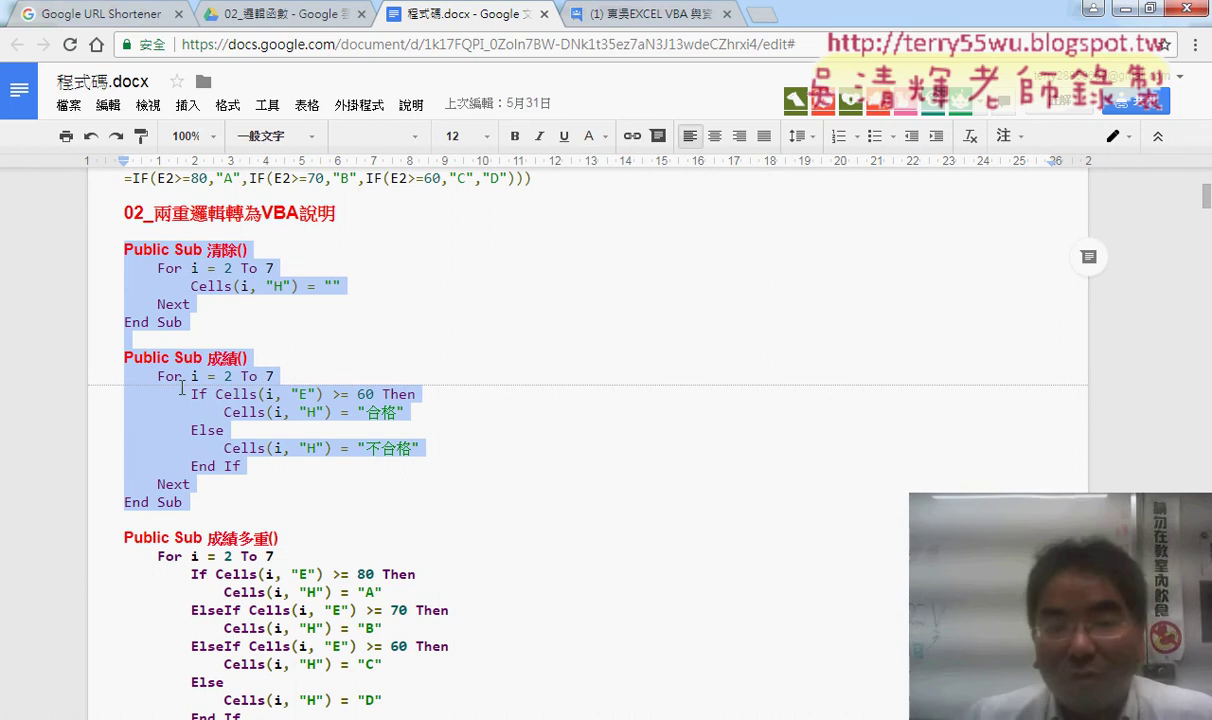
scroll(181, 388, "down", 1)
left_click(201, 443)
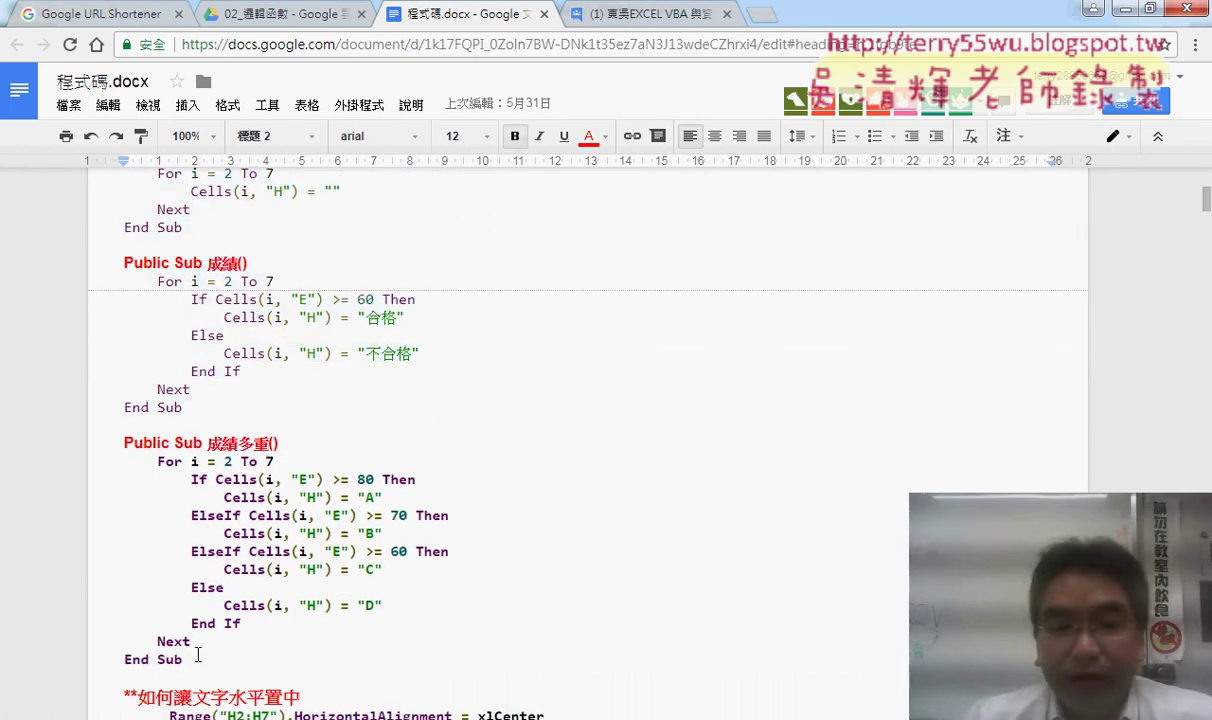
mouse_move(198, 654)
left_mouse_down()
mouse_move(130, 245)
mouse_move(224, 664)
left_mouse_up()
key("ctrl+c")
scroll(180, 400, "up", 1)
scroll(202, 571, "down", 2)
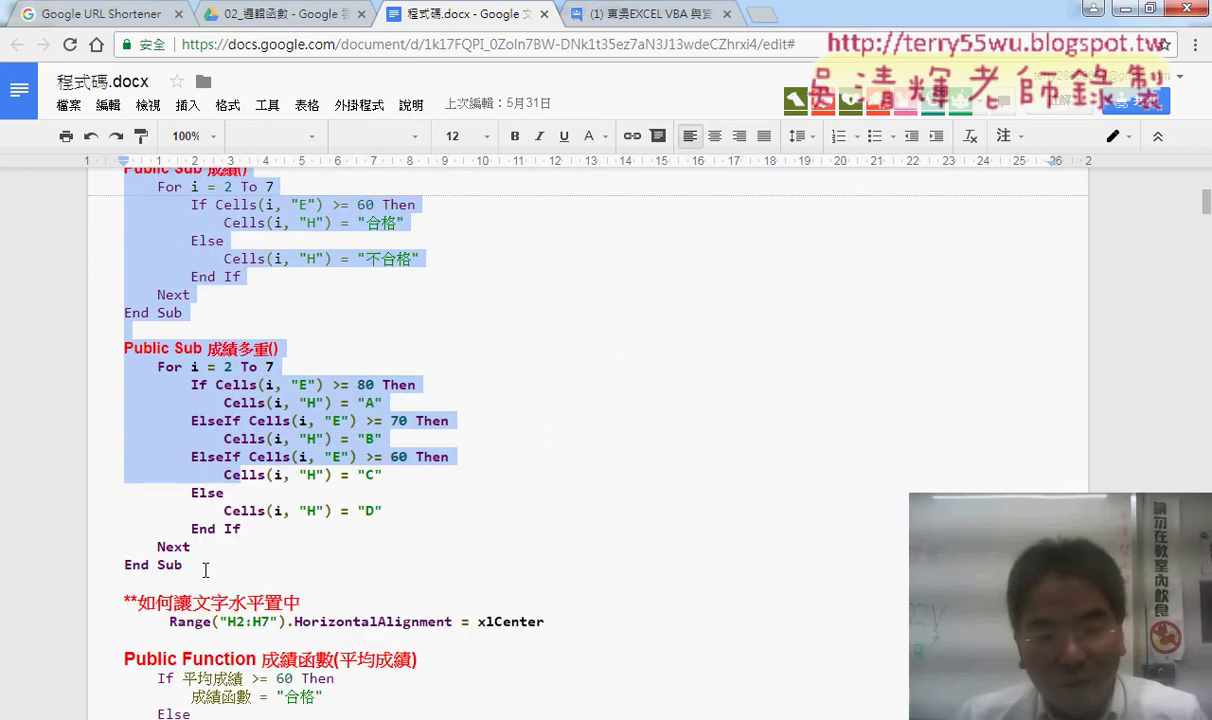
left_click_drag(205, 570, 205, 570)
Replace Module1's old procedures with the pasted 清除, 成績 and 成績多重 code, then minimize the VBA editor
key("alt+Tab")
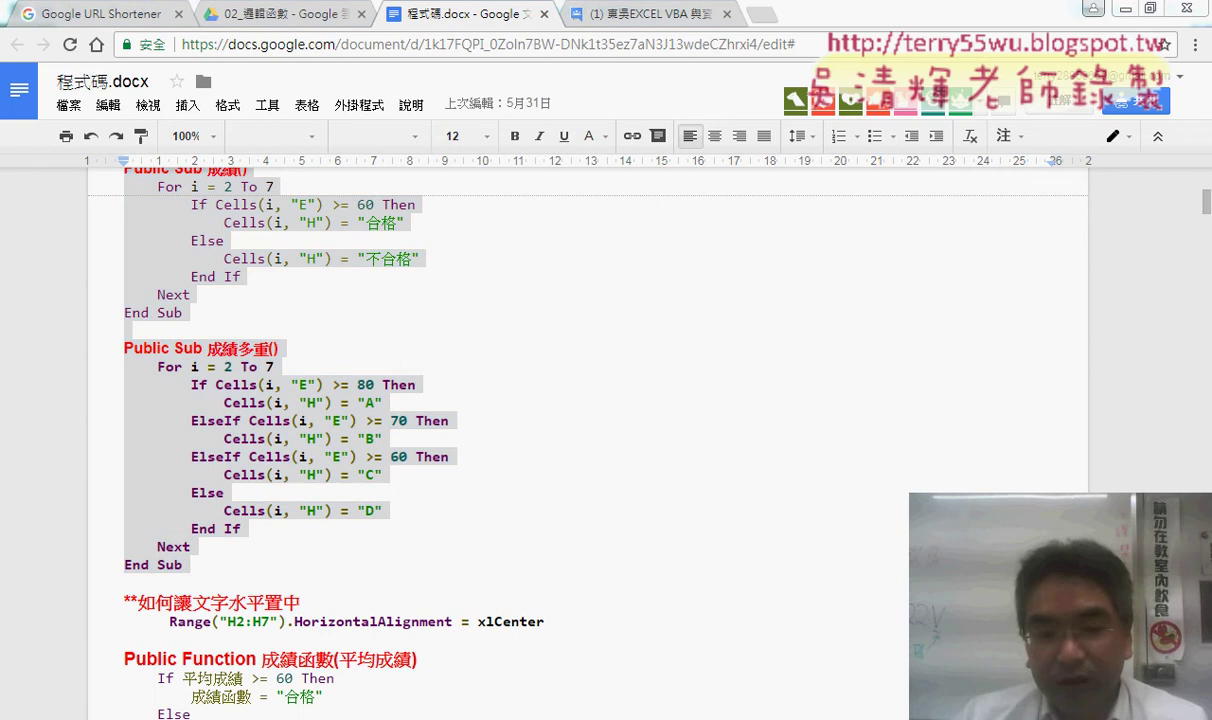
left_click_drag(665, 512, 569, 100)
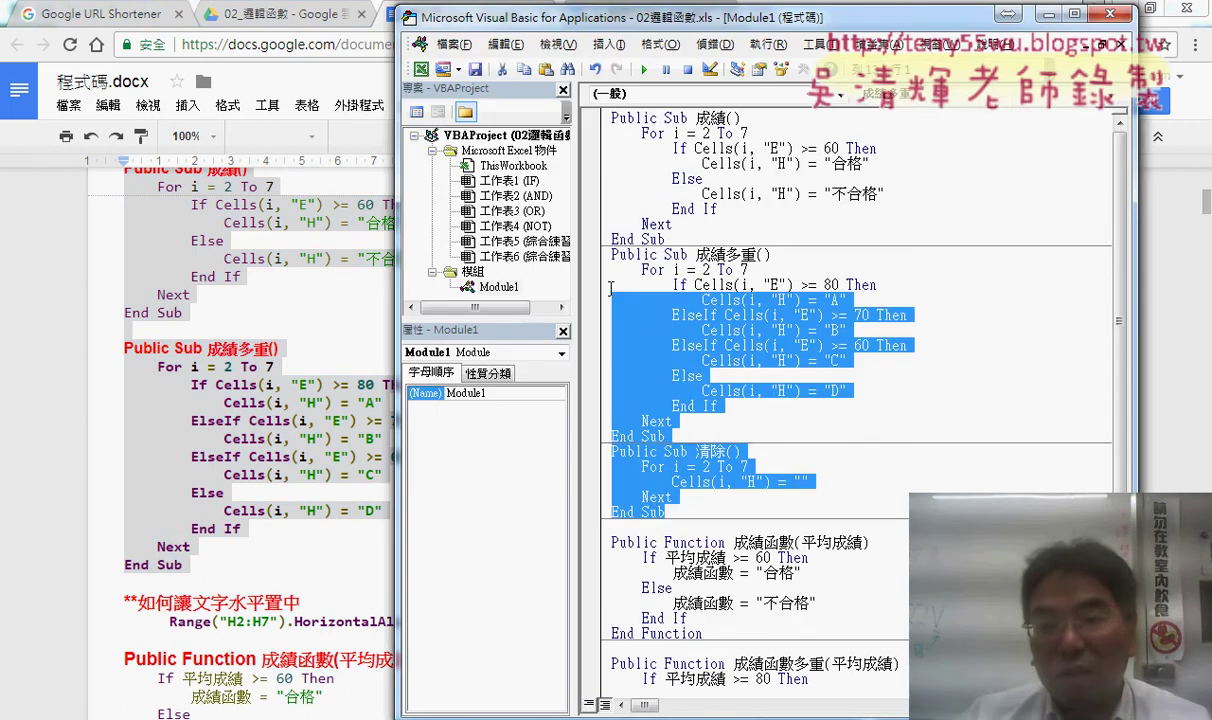
key("ctrl+v")
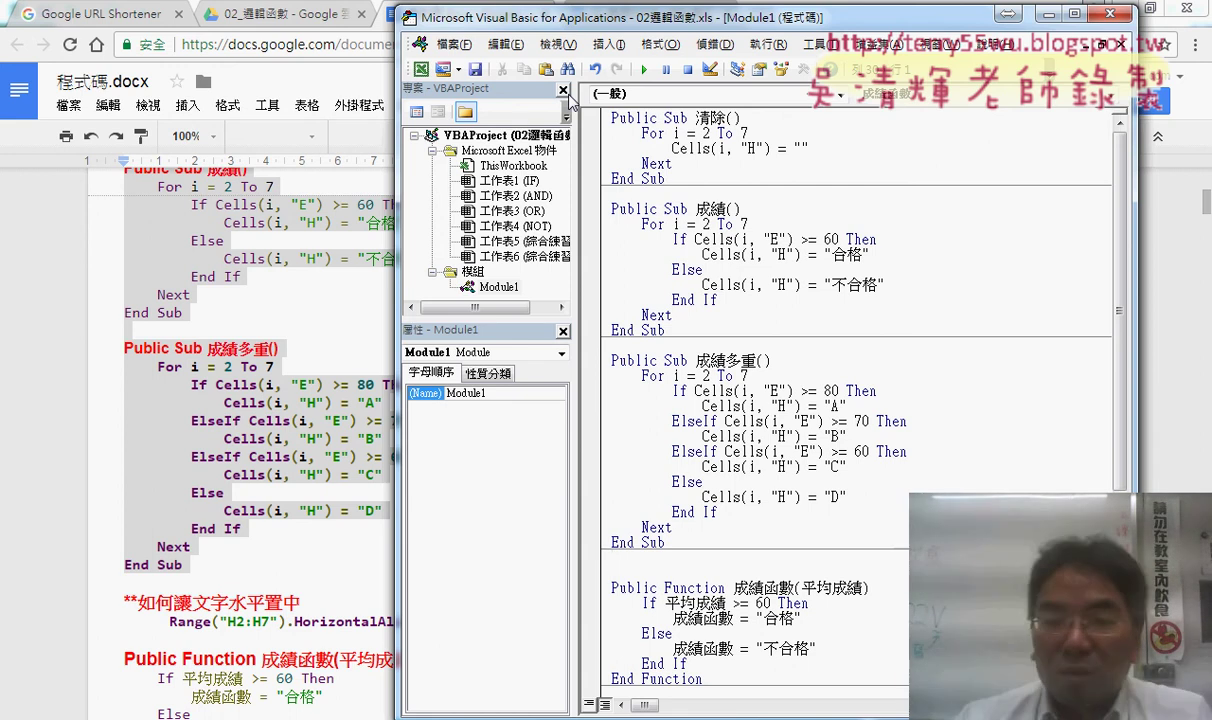
left_click(1048, 14)
Back in Excel, select H2 in the VBA column and start the Insert Function dialog
left_click(1124, 10)
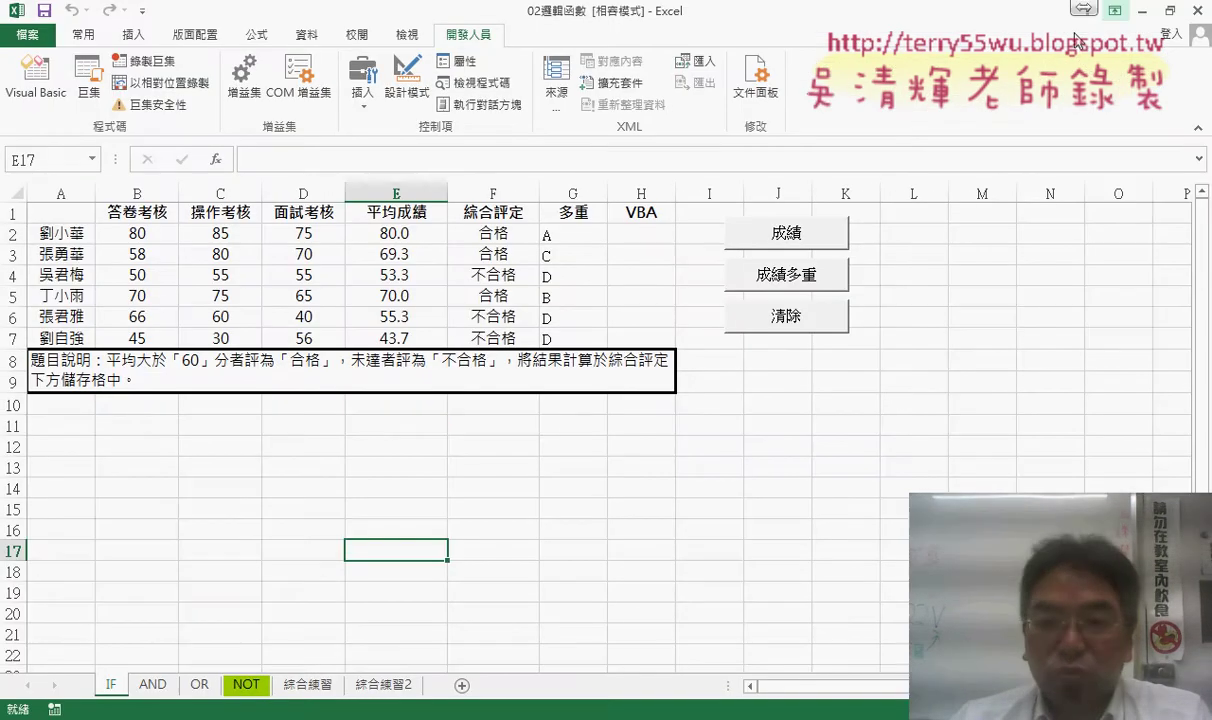
left_click(663, 238)
left_click(214, 159)
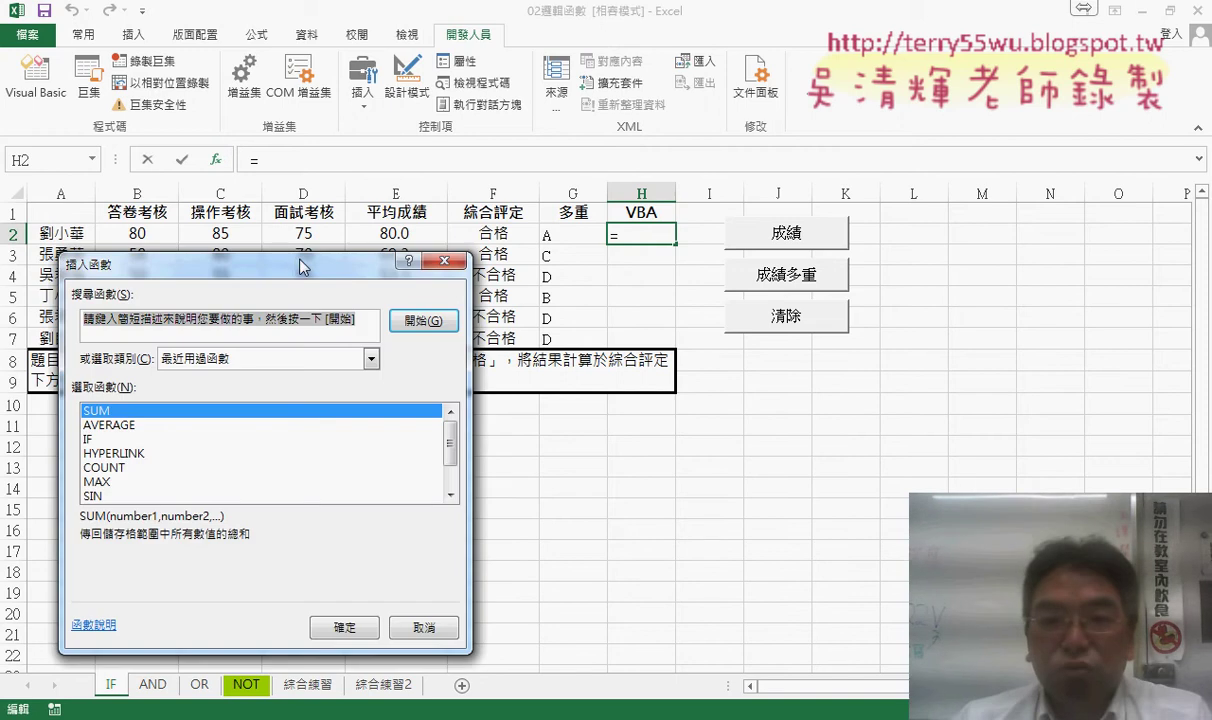
mouse_move(300, 267)
left_mouse_down()
mouse_move(761, 187)
mouse_move(387, 118)
left_mouse_up()
Choose 成績函數 from the User Defined function category for H2
left_click(383, 212)
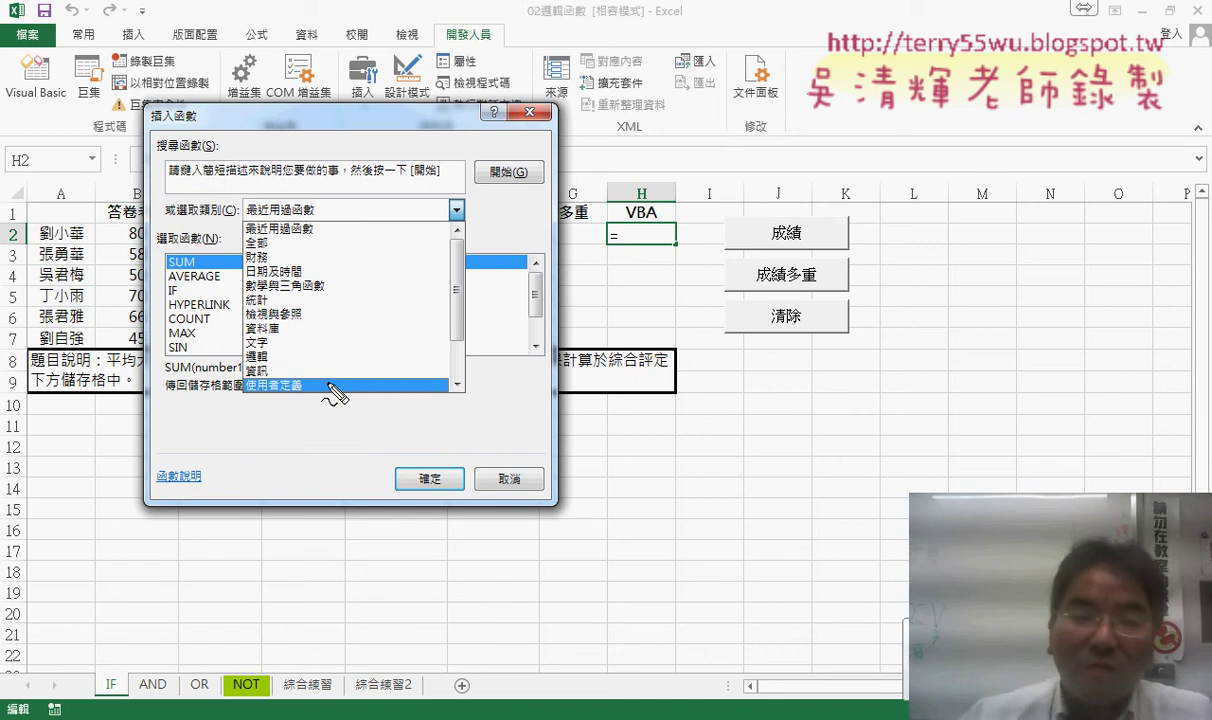
mouse_move(300, 410)
left_mouse_down()
mouse_move(290, 368)
mouse_move(368, 325)
left_mouse_up()
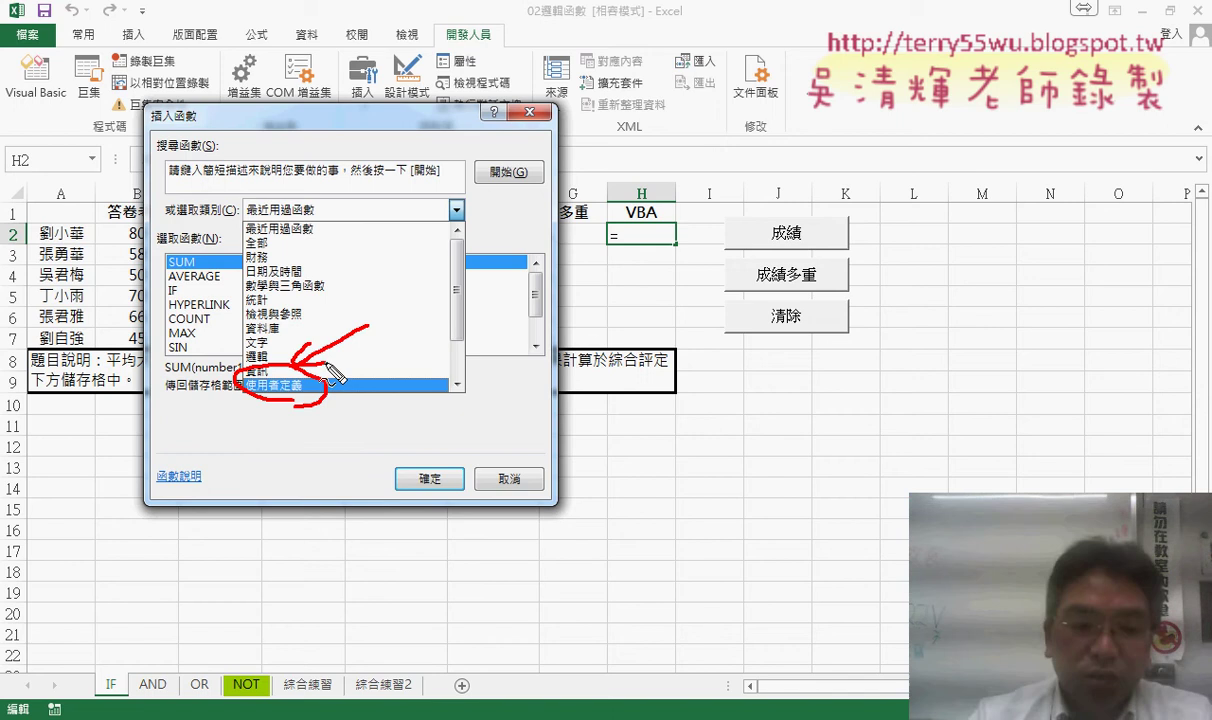
key("Escape")
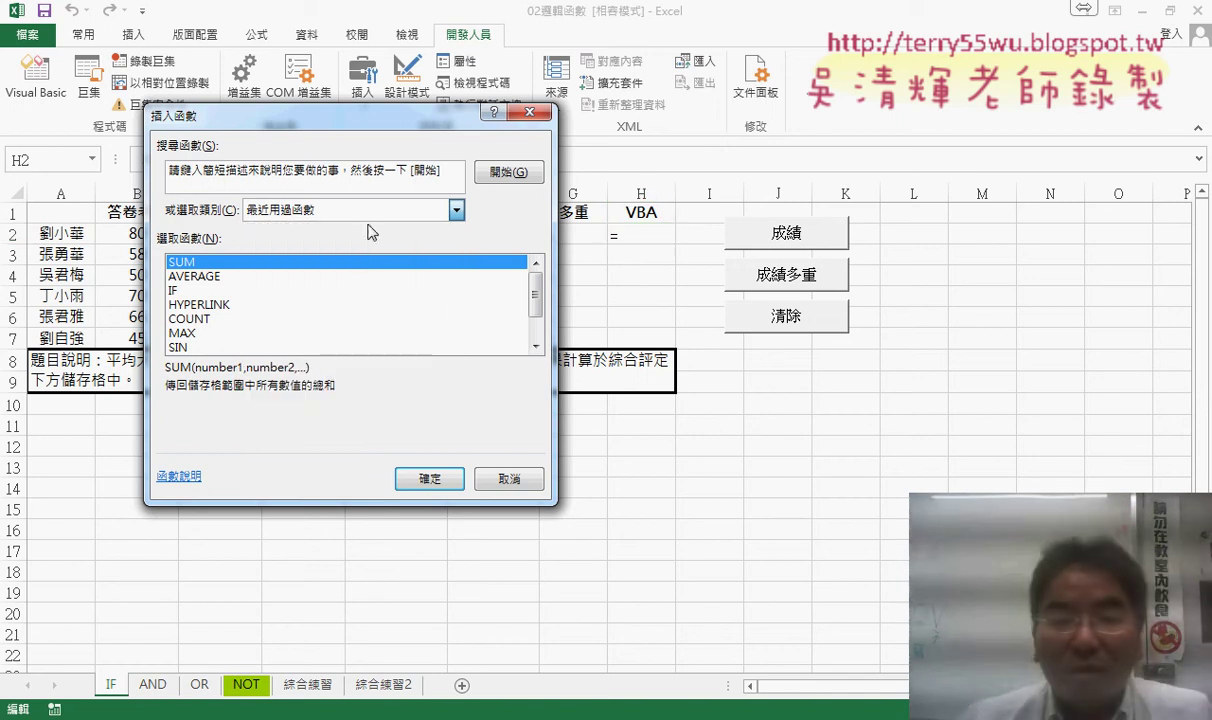
left_click(352, 211)
left_click(352, 386)
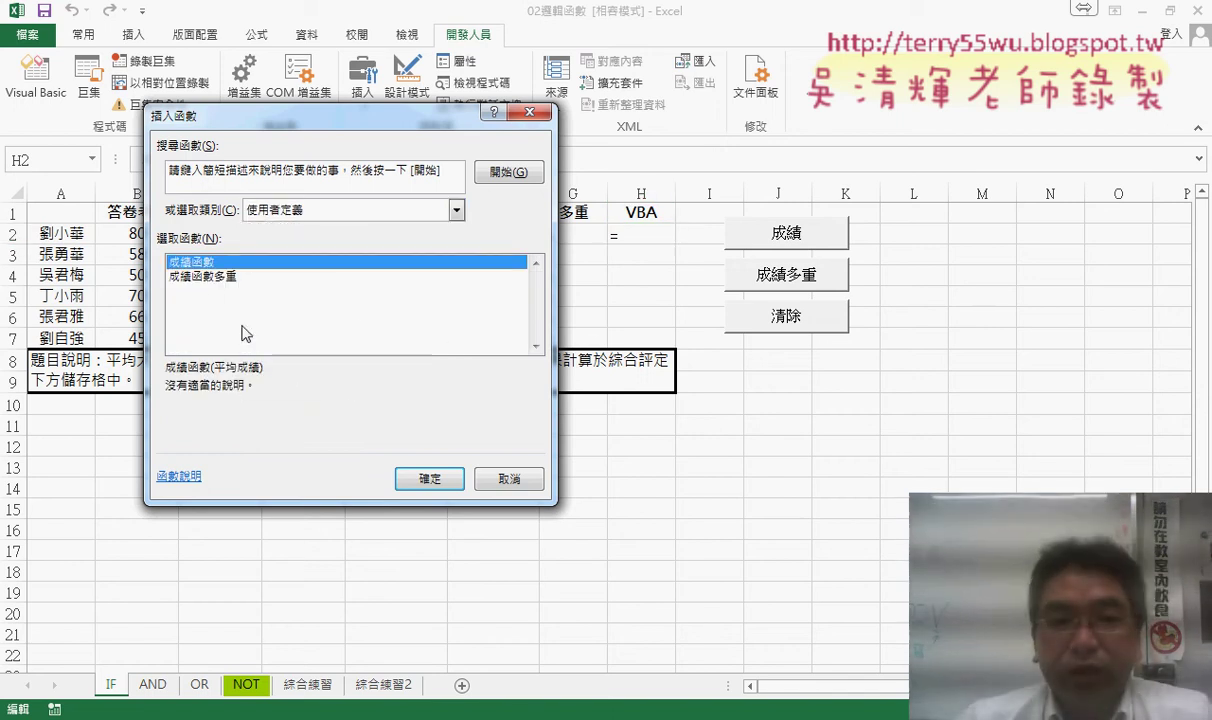
left_click(208, 276)
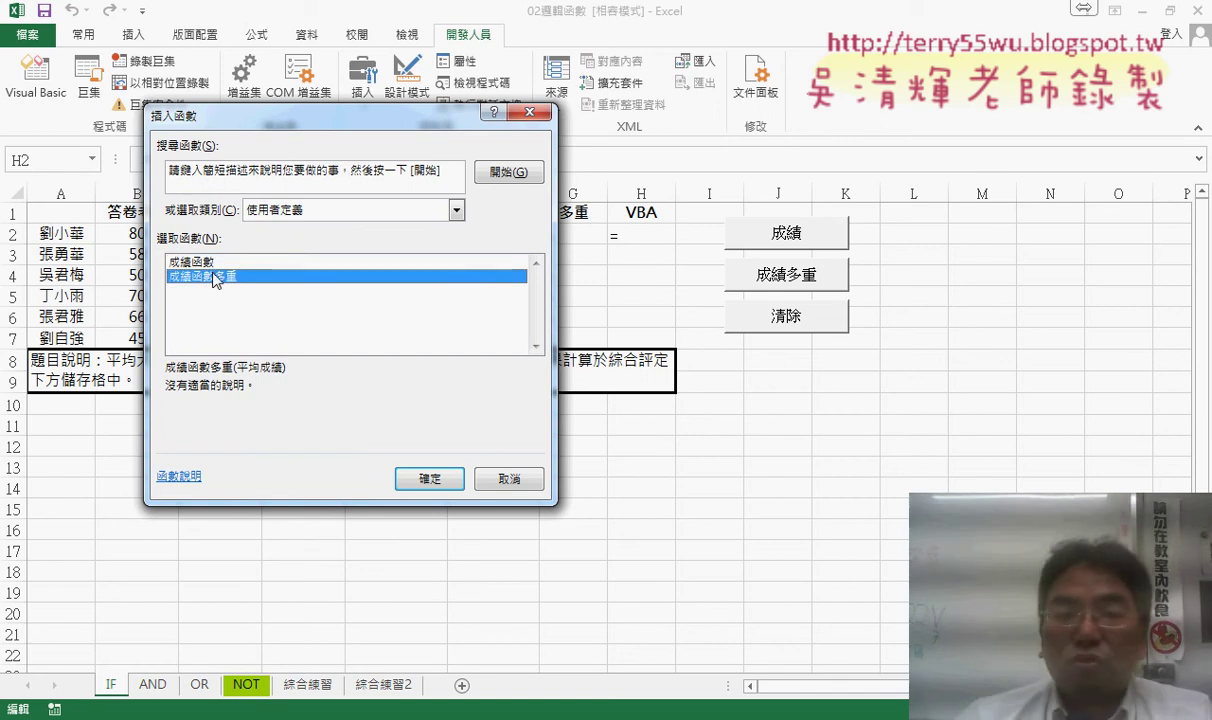
left_click(262, 263)
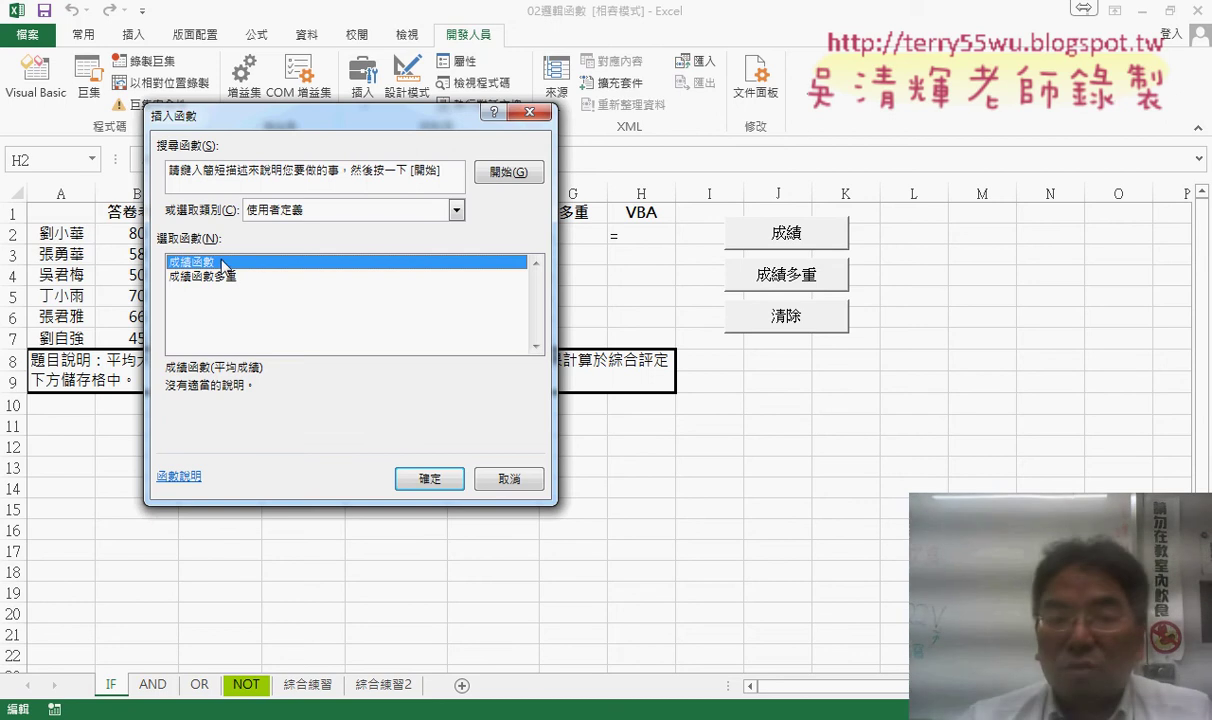
left_click(436, 484)
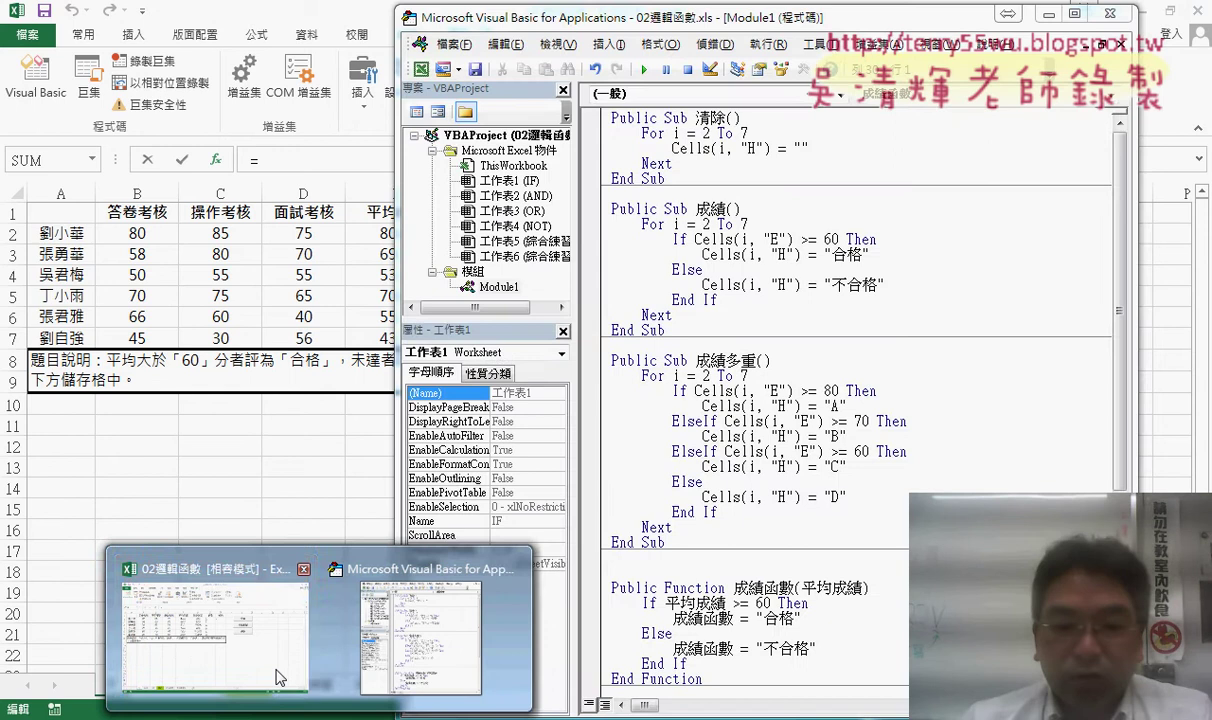
Set E2 as the 平均成績 argument so H2 holds =成績函數(E2), returning 合格
left_click(292, 645)
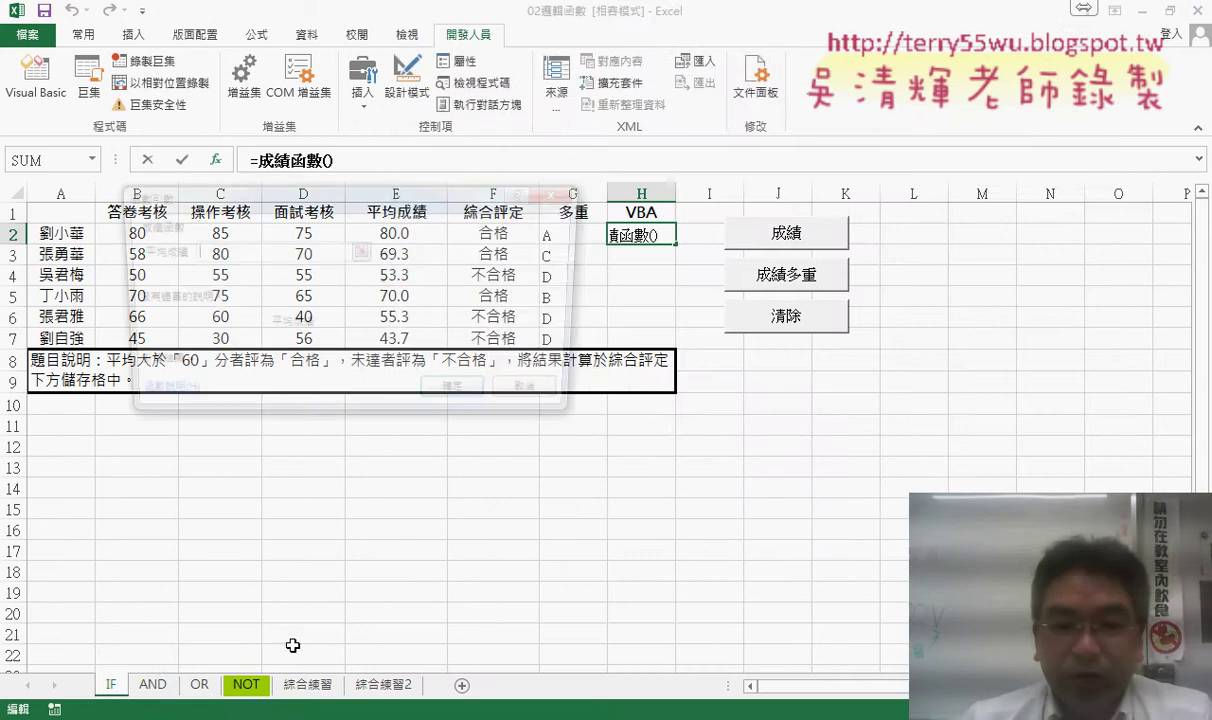
left_click_drag(298, 181, 382, 337)
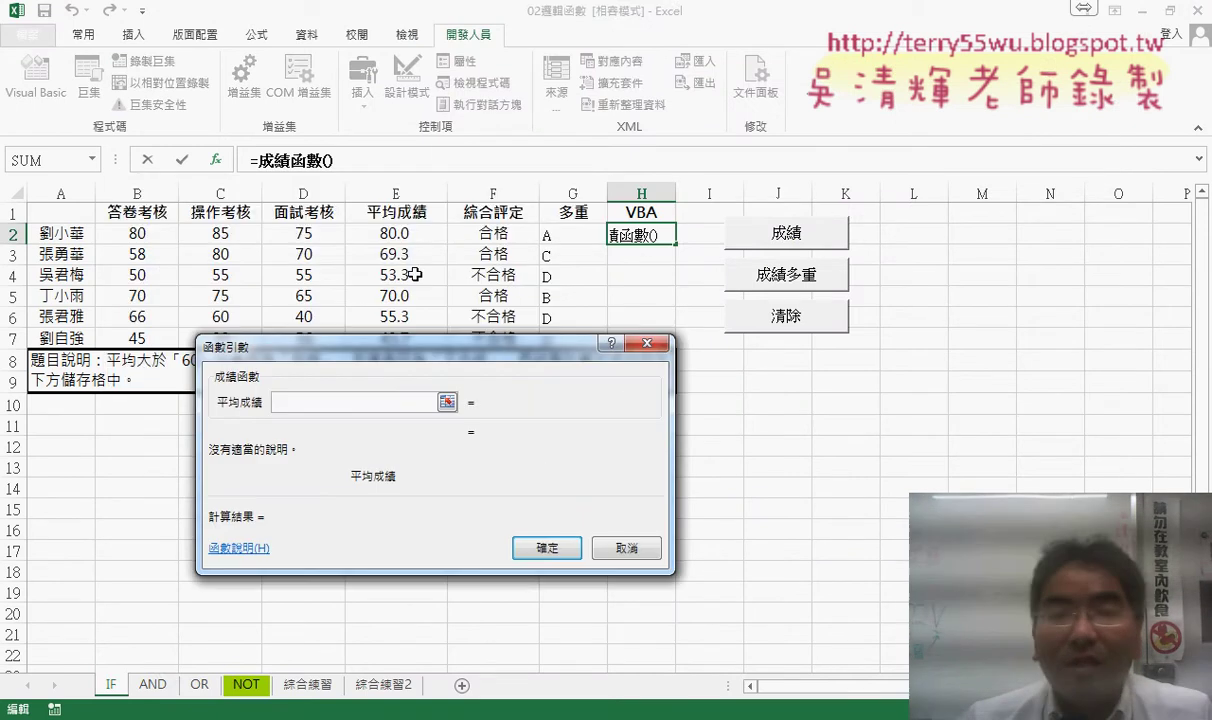
left_click(418, 233)
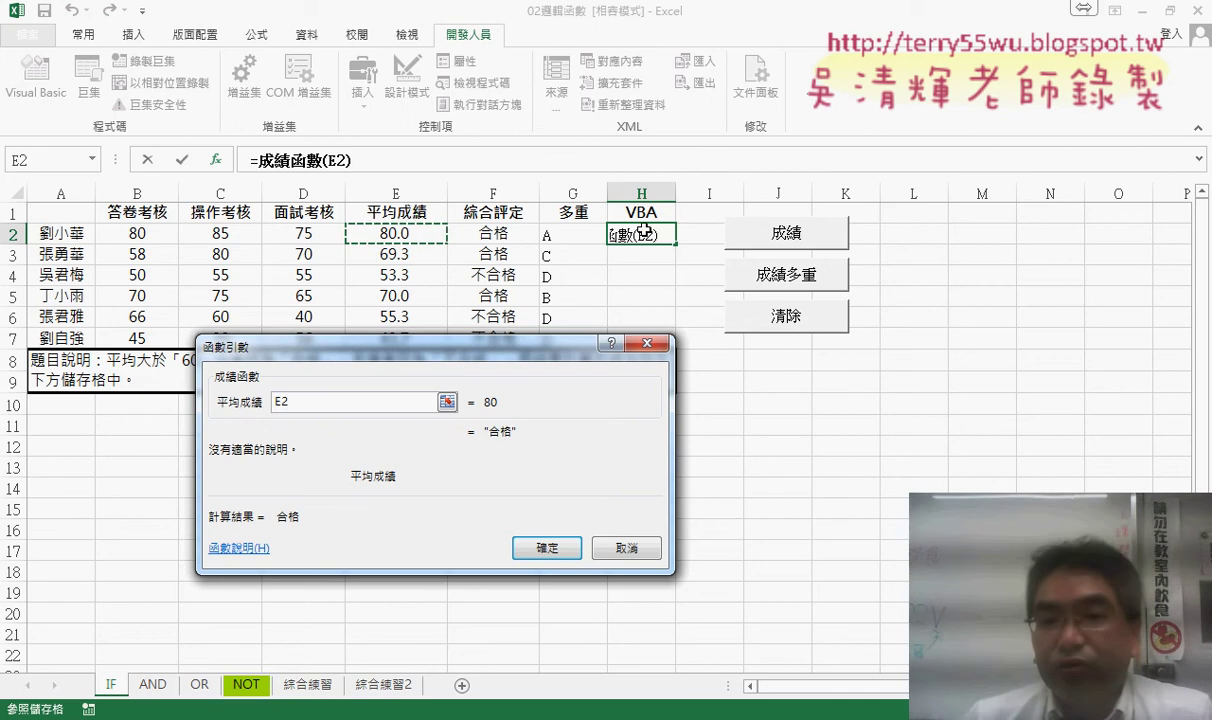
left_click(553, 556)
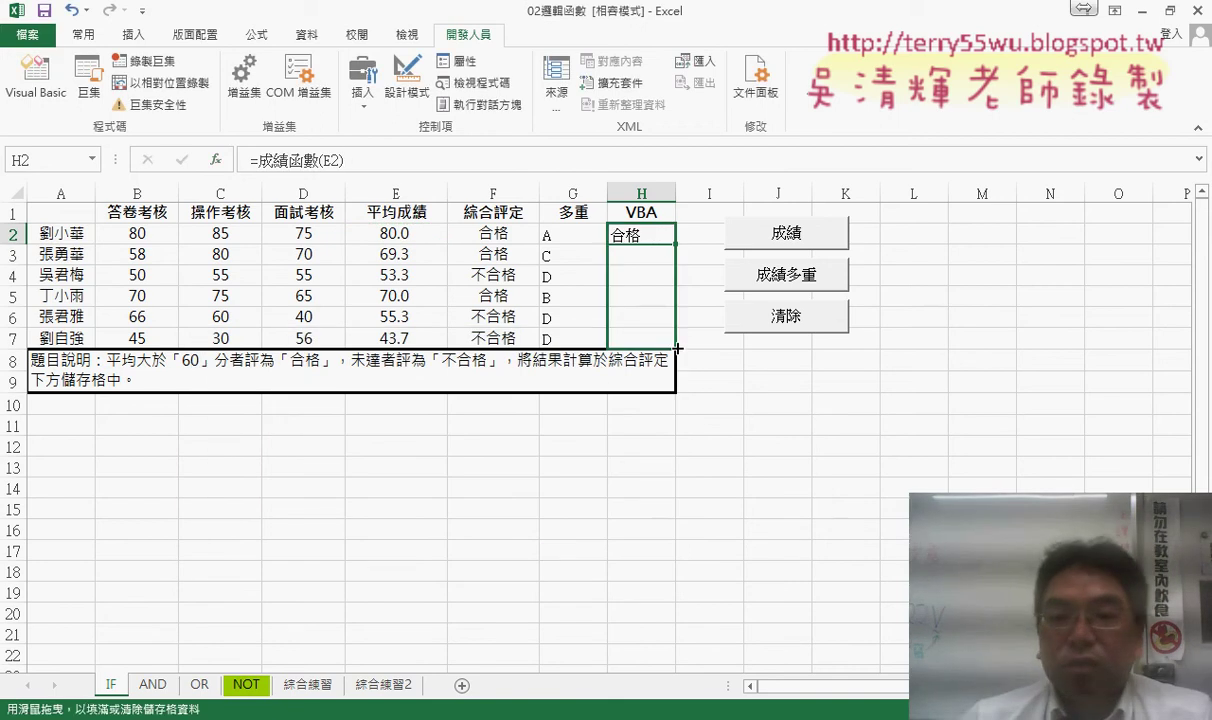
Fill 成績函數 down to H7, check each row's formula, then delete H2:H7
left_click_drag(676, 244, 645, 338)
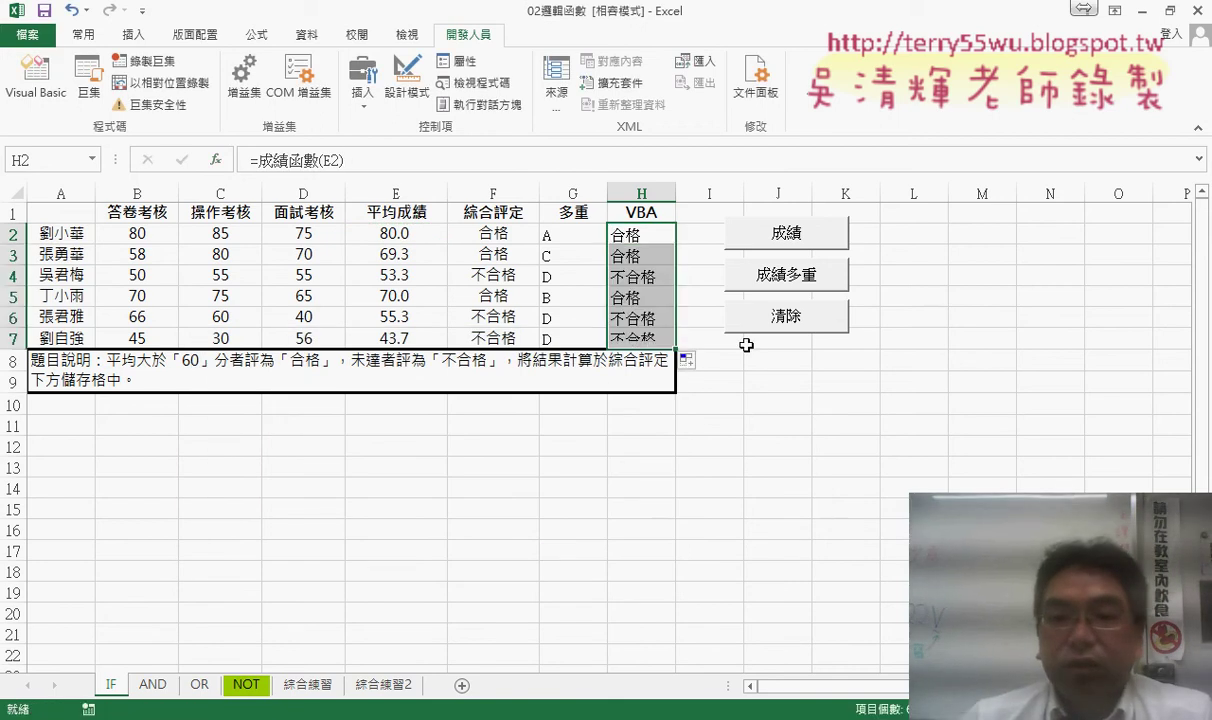
left_click(641, 257)
left_click(637, 234)
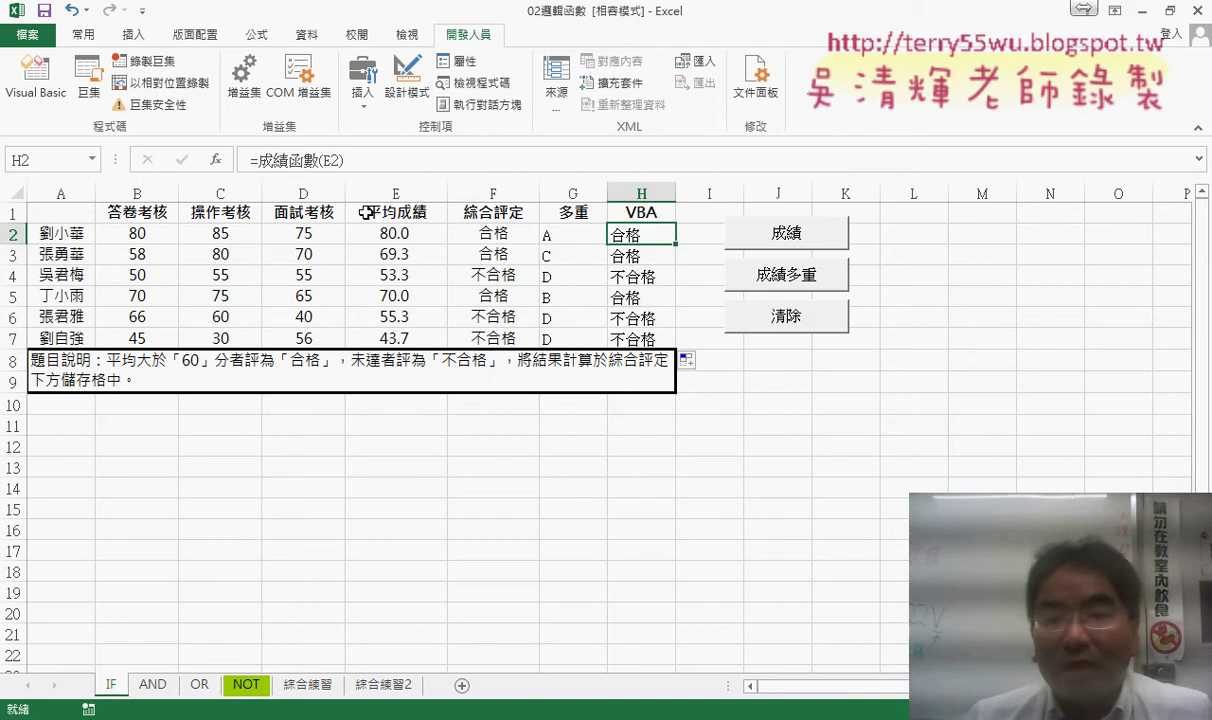
double_click(332, 160)
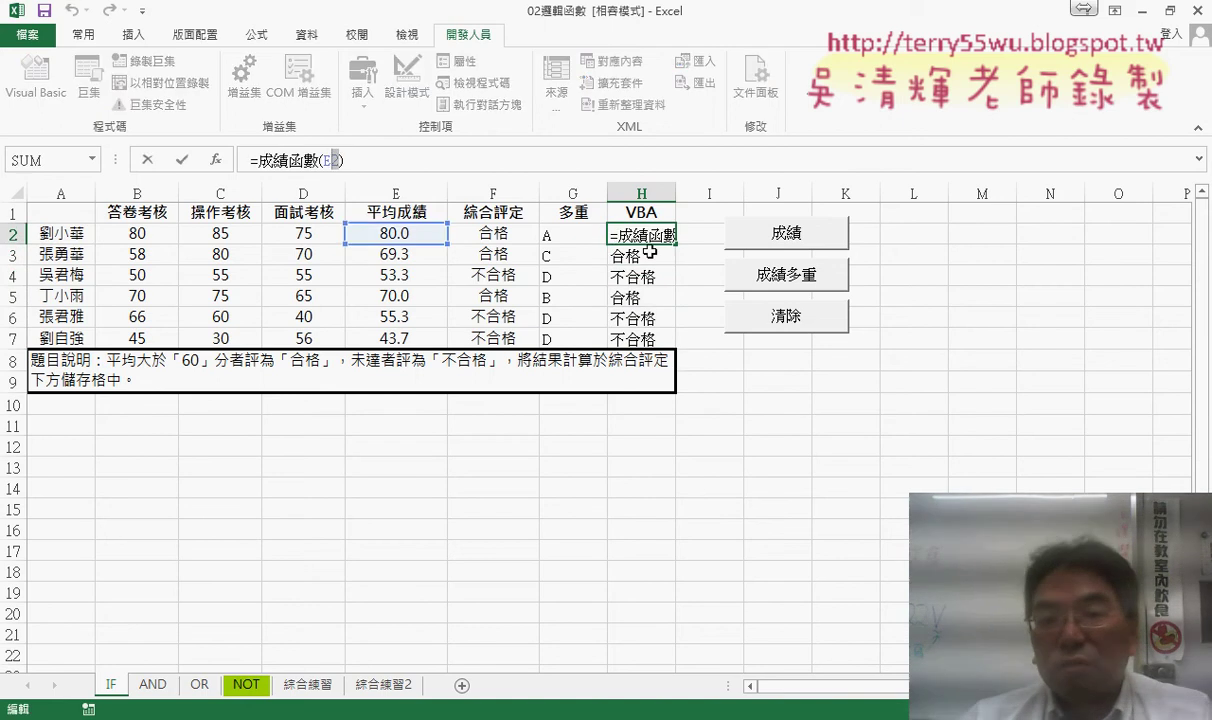
left_click(183, 160)
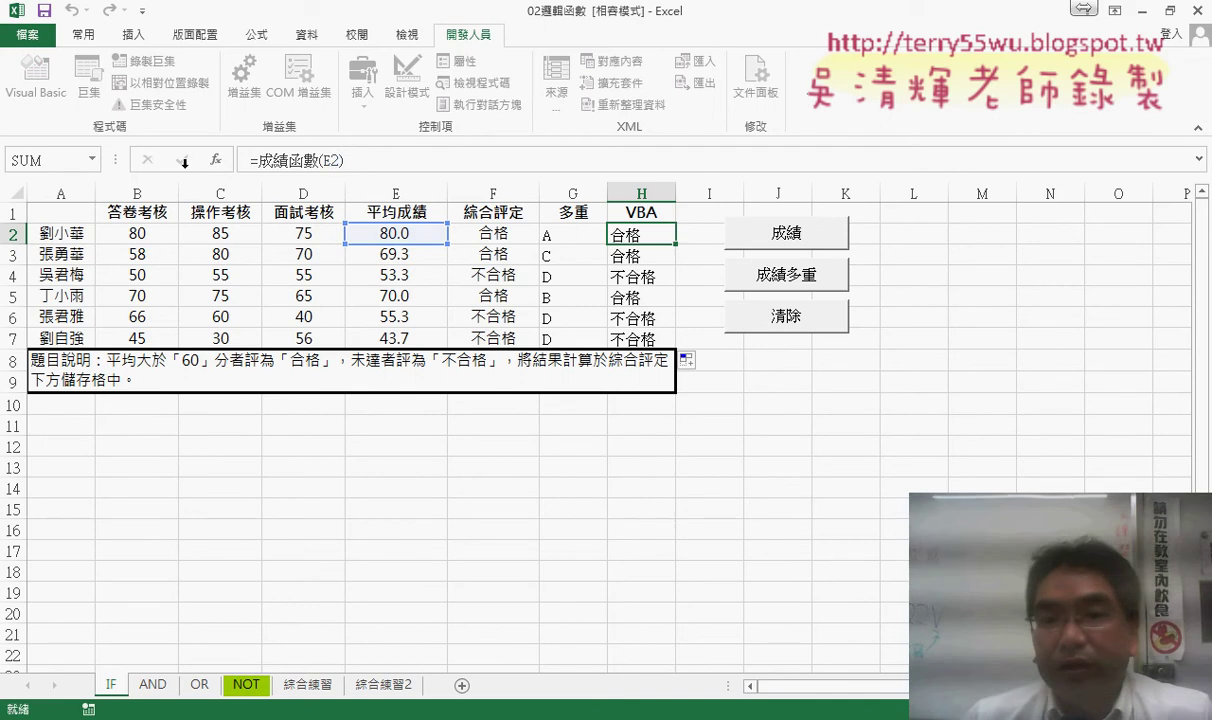
left_click(622, 257)
key("Down")
key("Down")
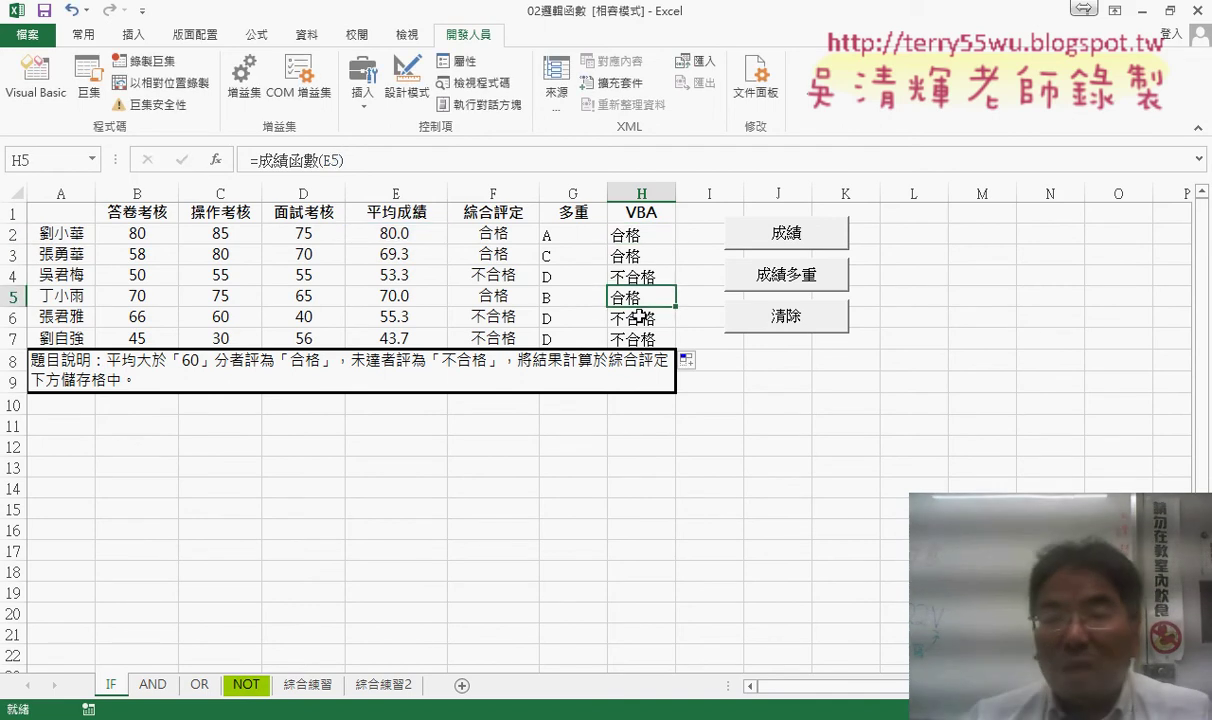
key("Down")
key("Down")
left_click_drag(649, 238, 660, 340)
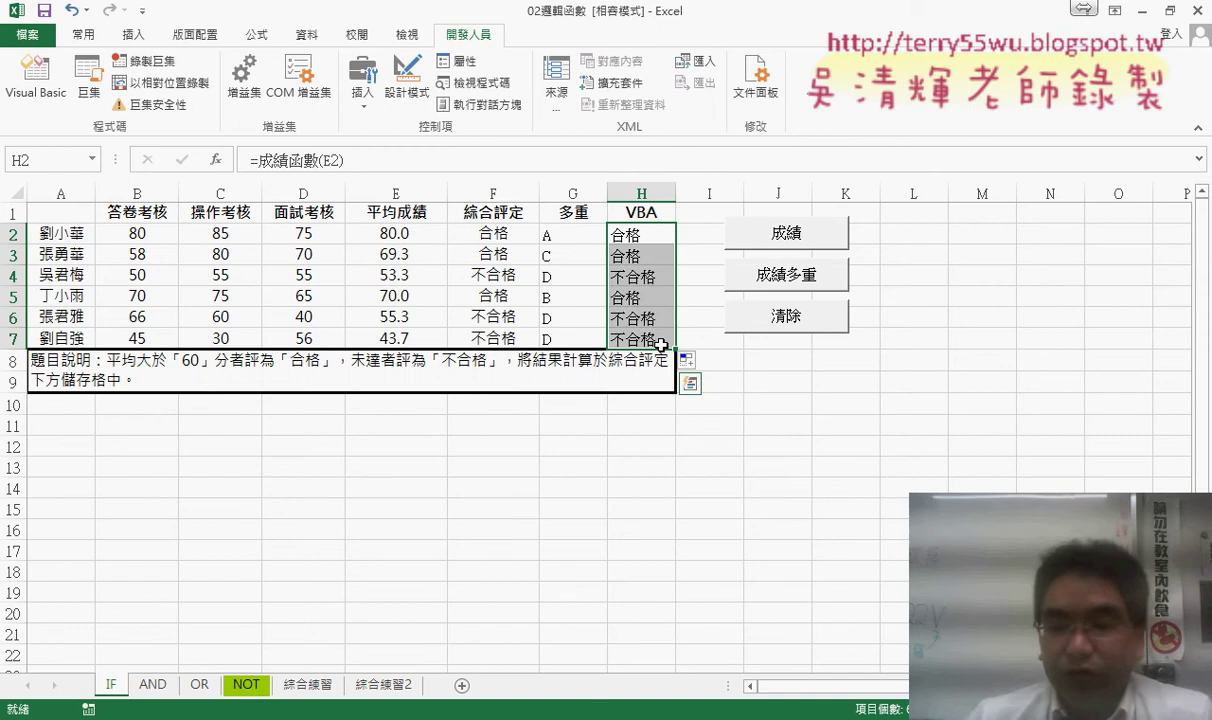
key("Delete")
Enter =成績函數多重(E2) in H2 using the Insert Function dialog
left_click(632, 233)
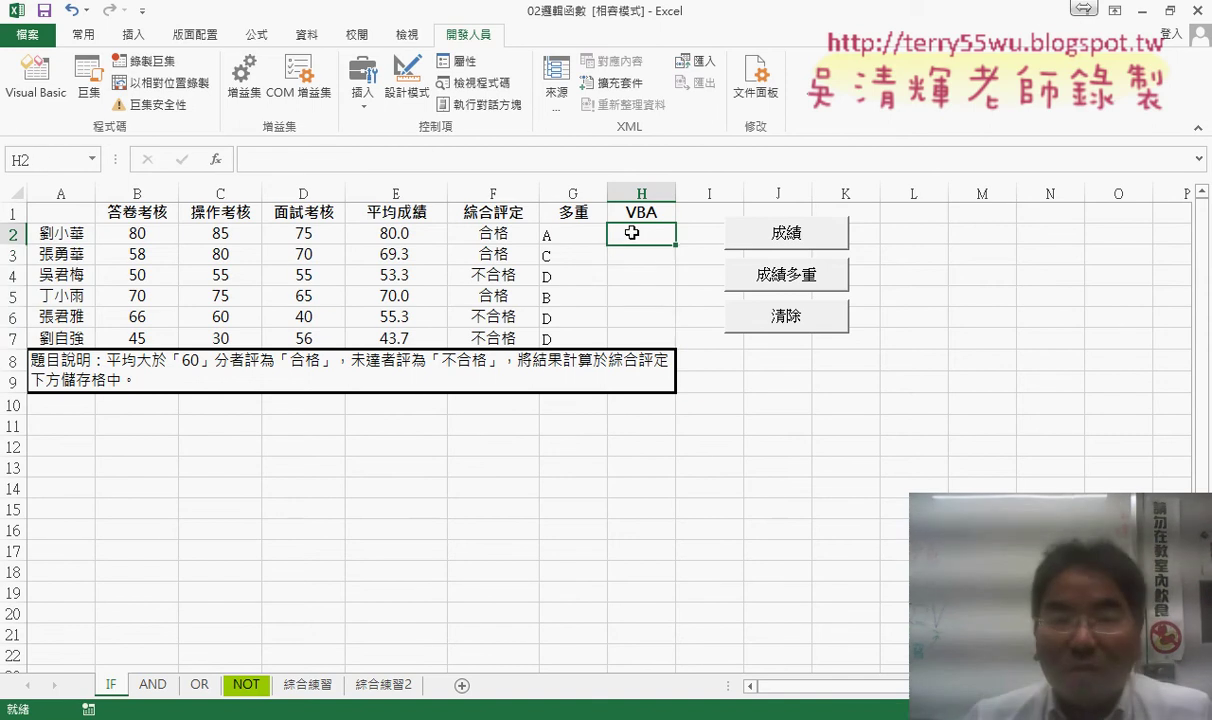
left_click(215, 161)
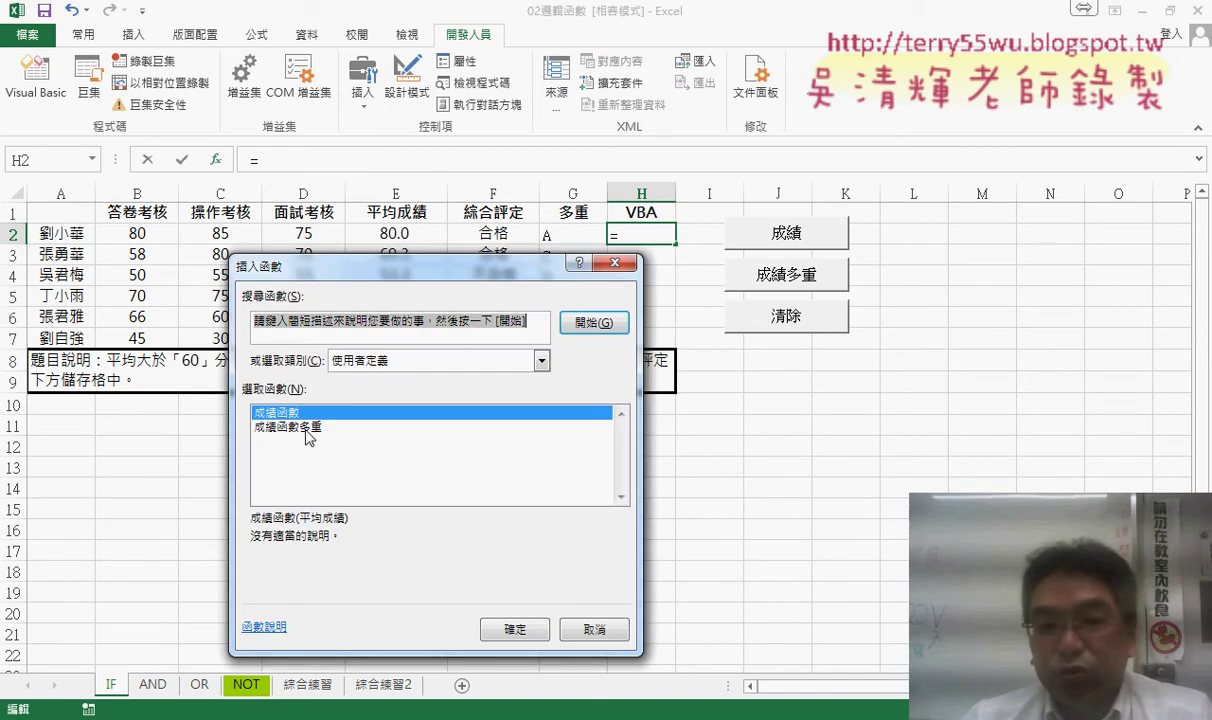
double_click(308, 427)
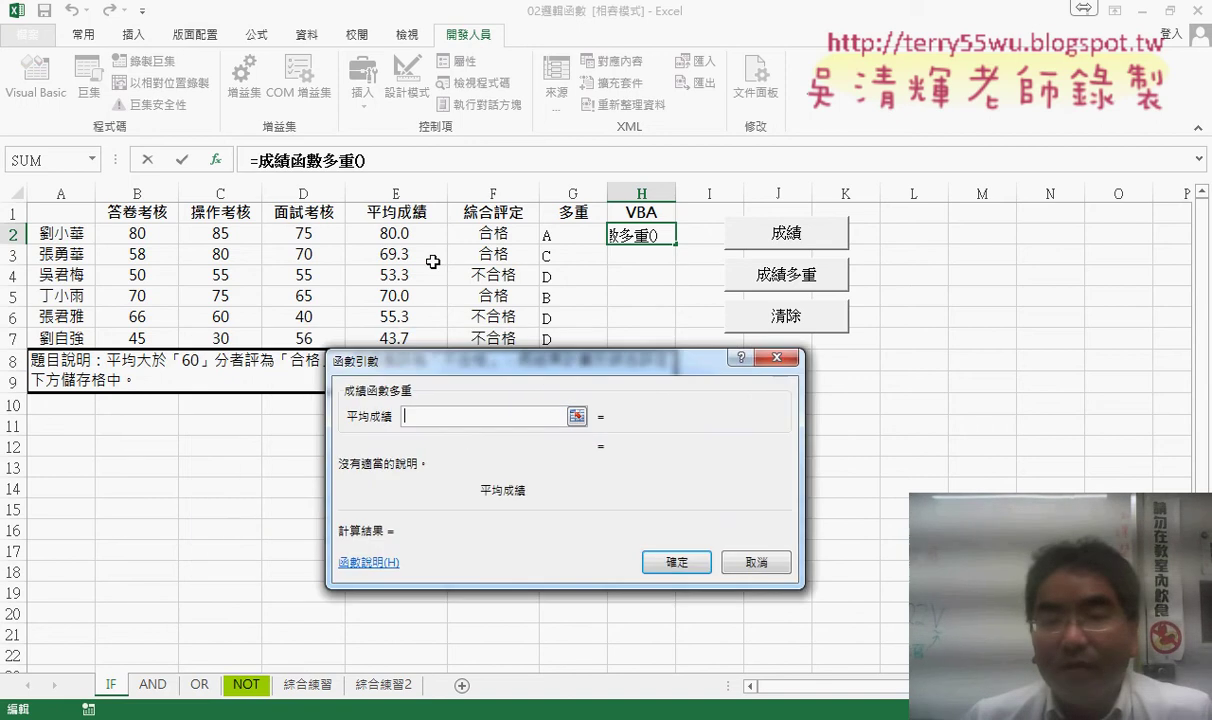
left_click(398, 232)
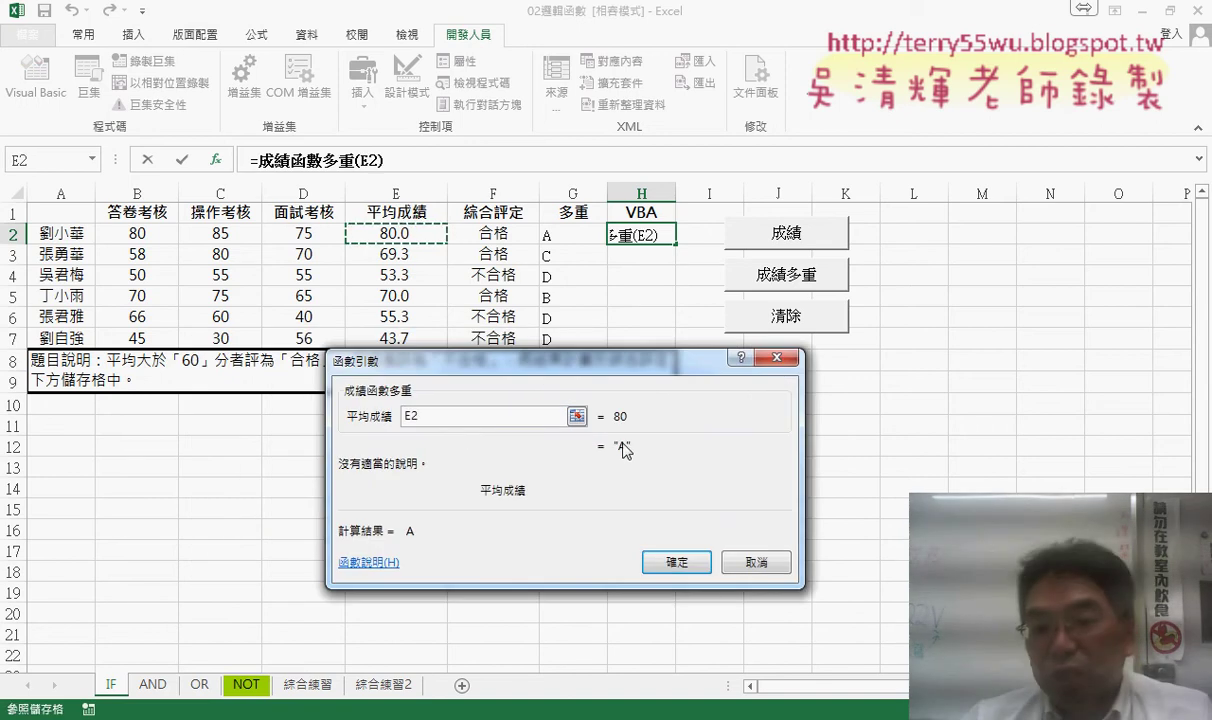
left_click(676, 561)
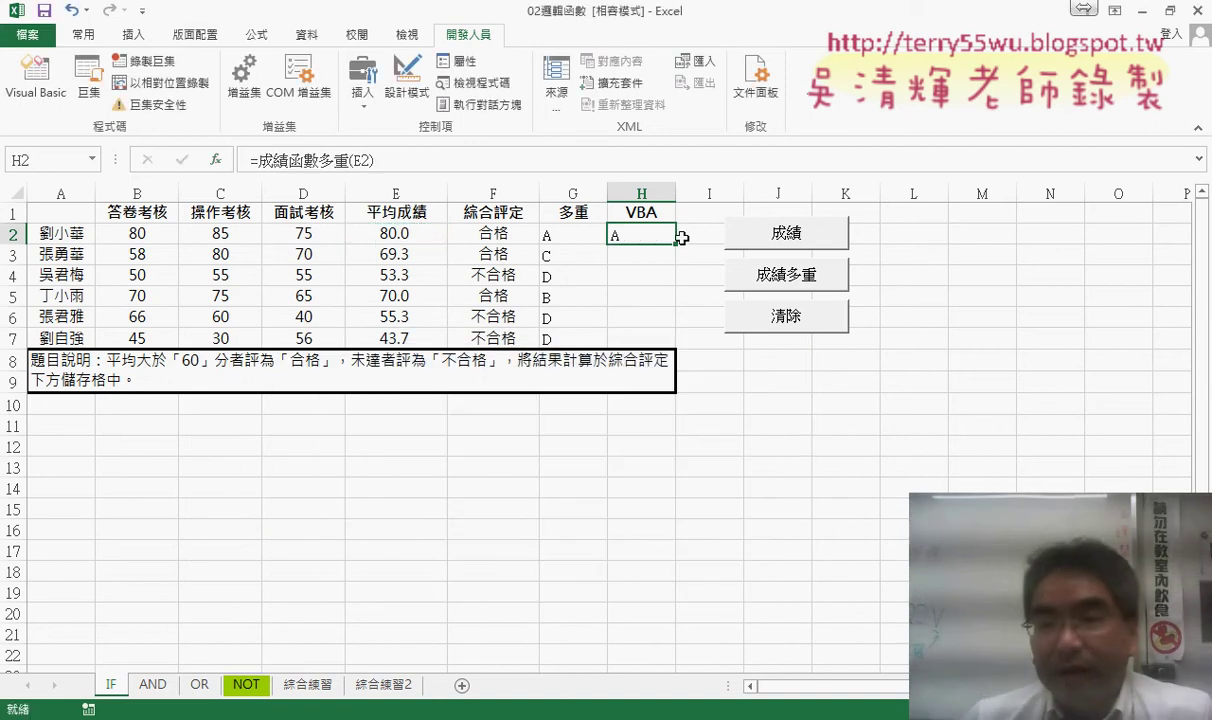
Fill the grade formula down to H7 and compare it with G2's nested IF
left_click_drag(677, 242, 675, 352)
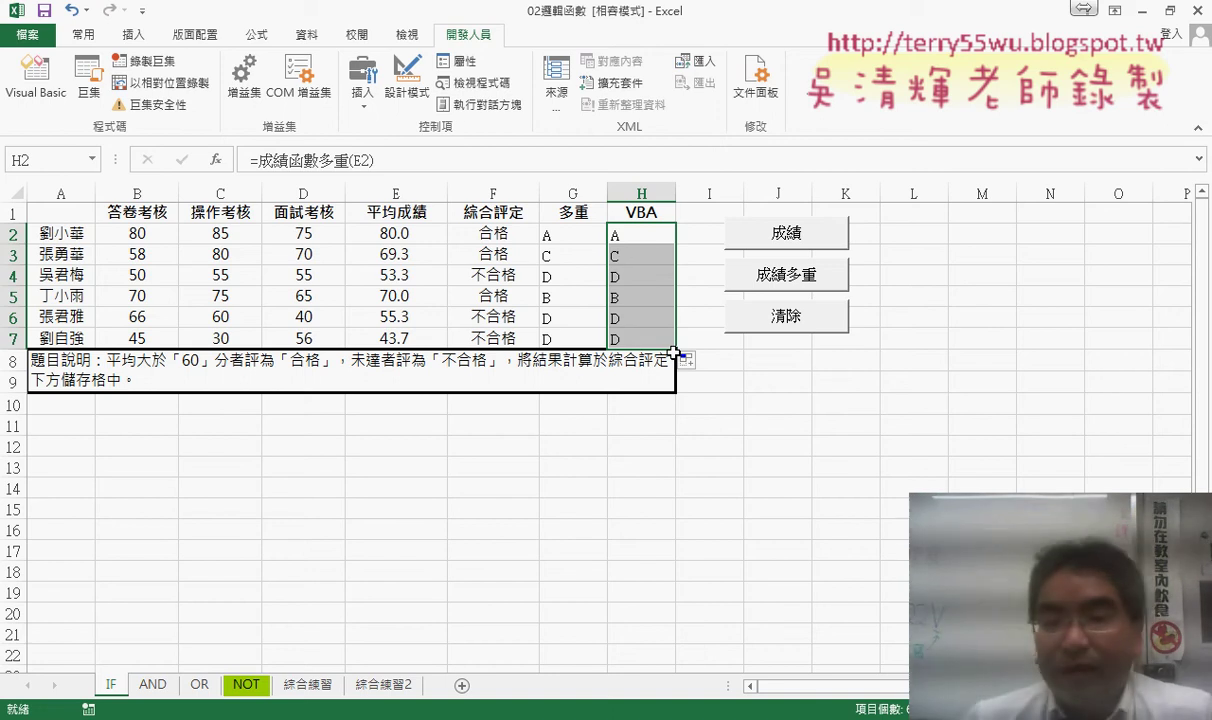
left_click(649, 233)
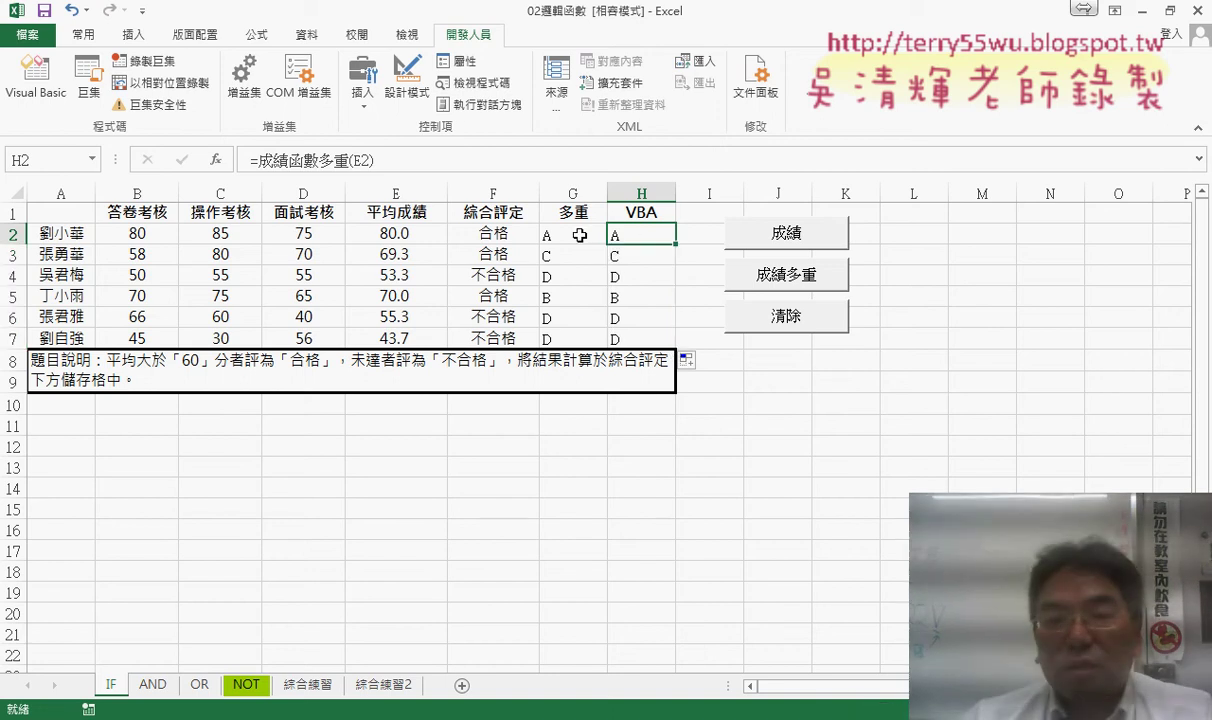
left_click(579, 235)
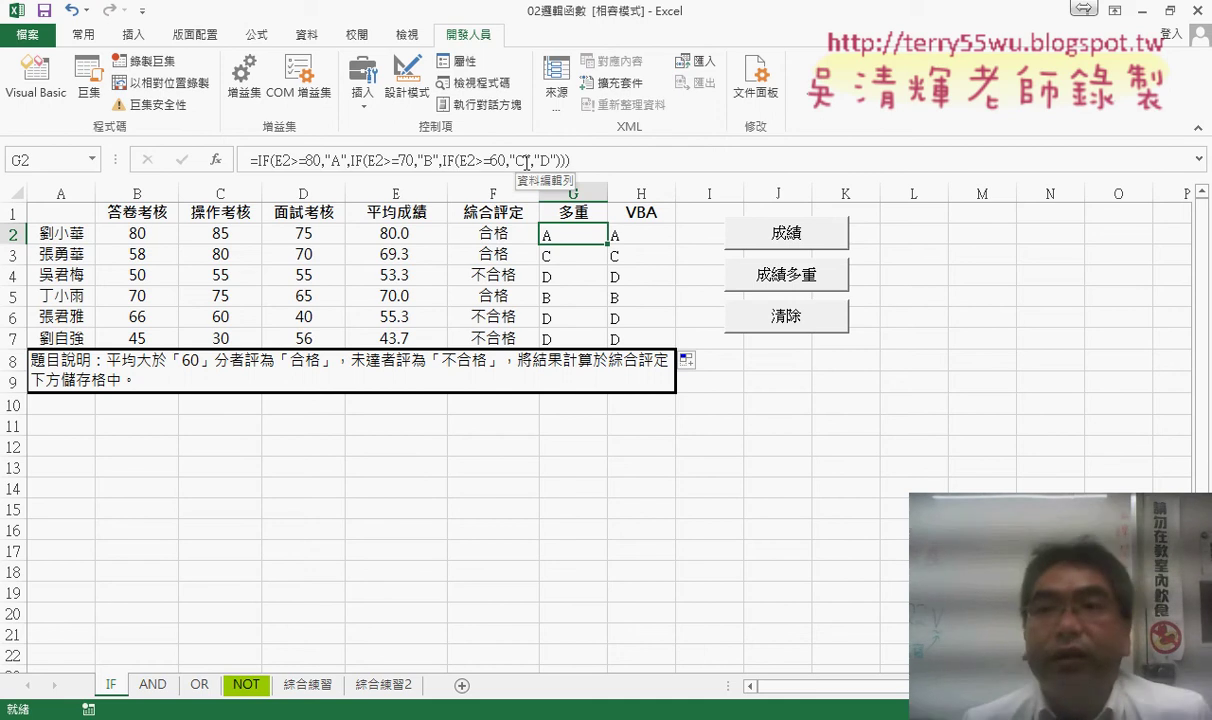
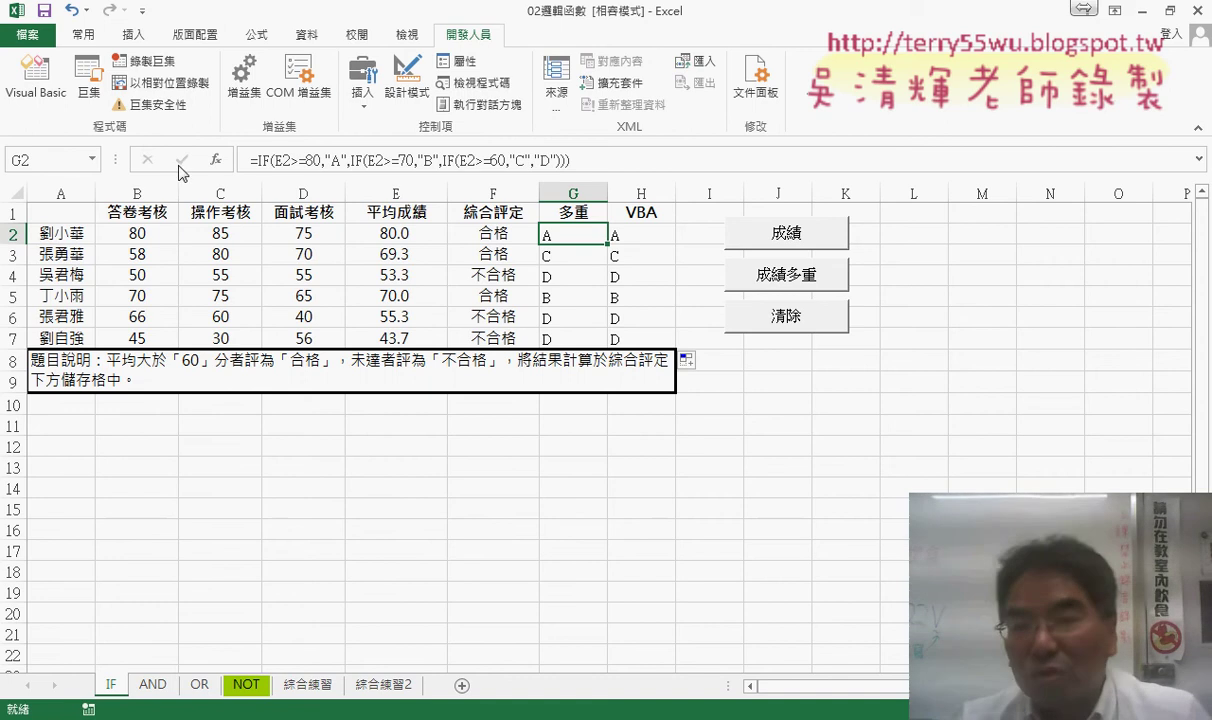
Clear the VBA custom-function grades from cells H2:H7
left_click(643, 235)
left_click_drag(643, 235, 648, 340)
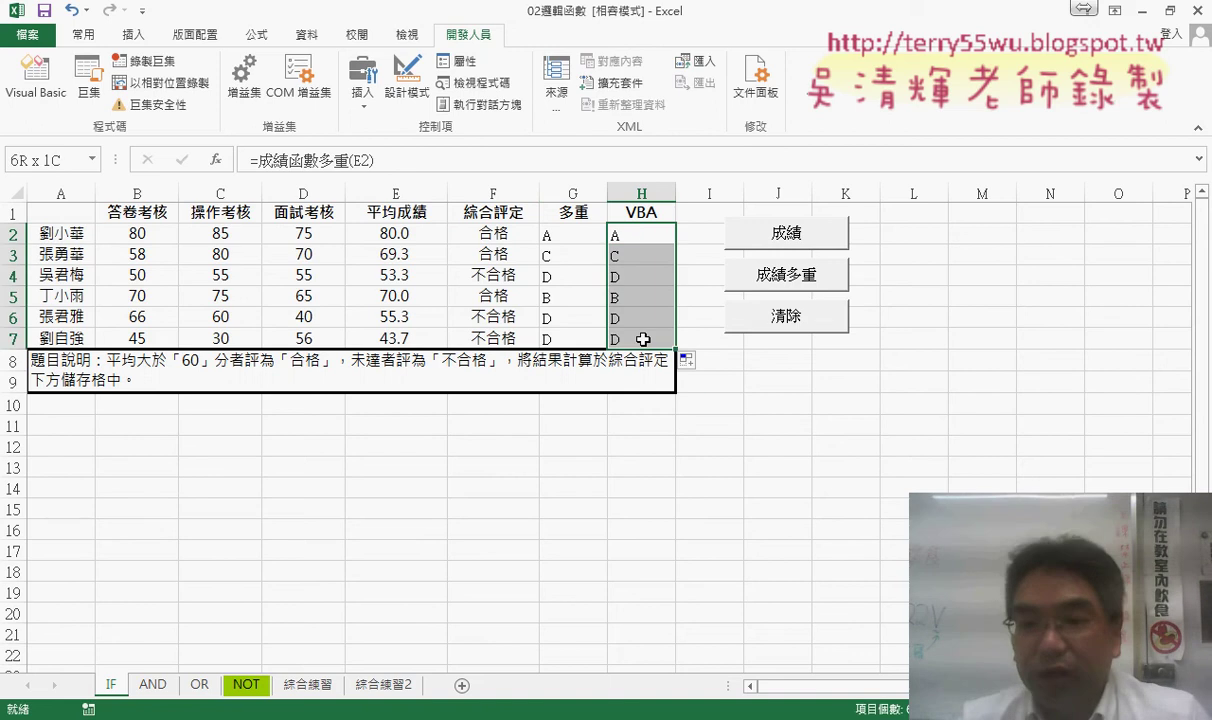
key("Delete")
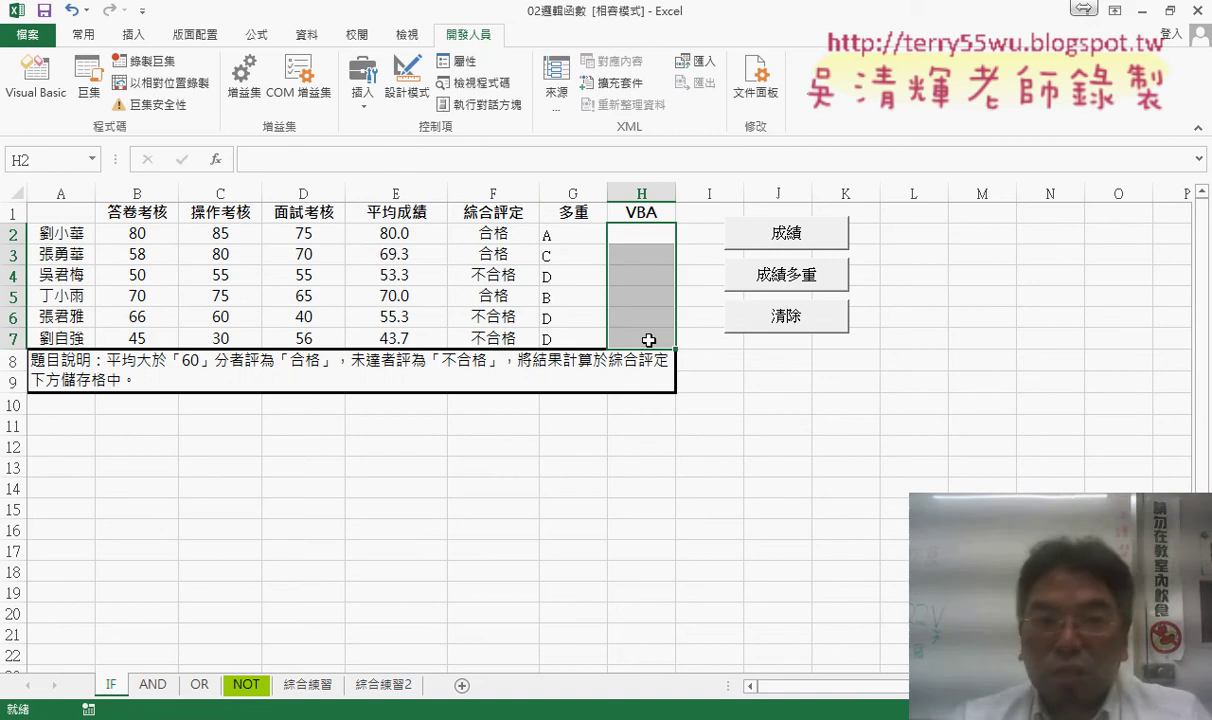
Open the VBA editor and delete the 成績函數 and 成績函數多重 functions from Module1
left_click(40, 90)
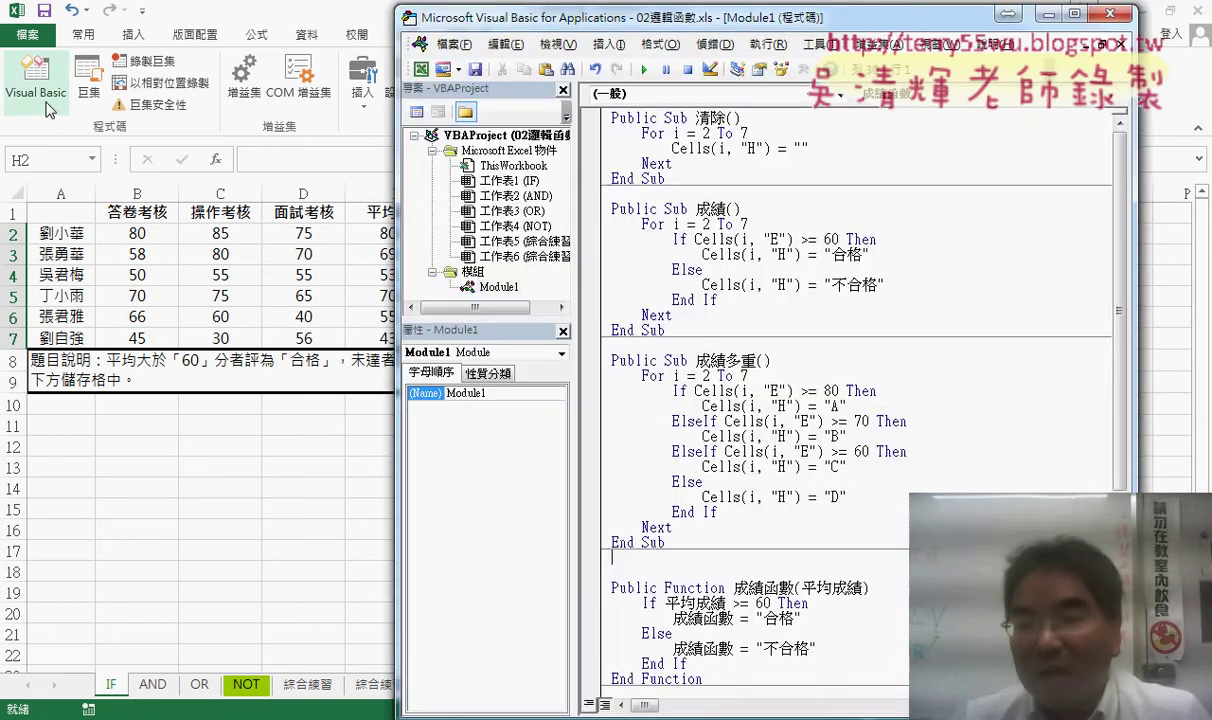
scroll(822, 406, "down", 5)
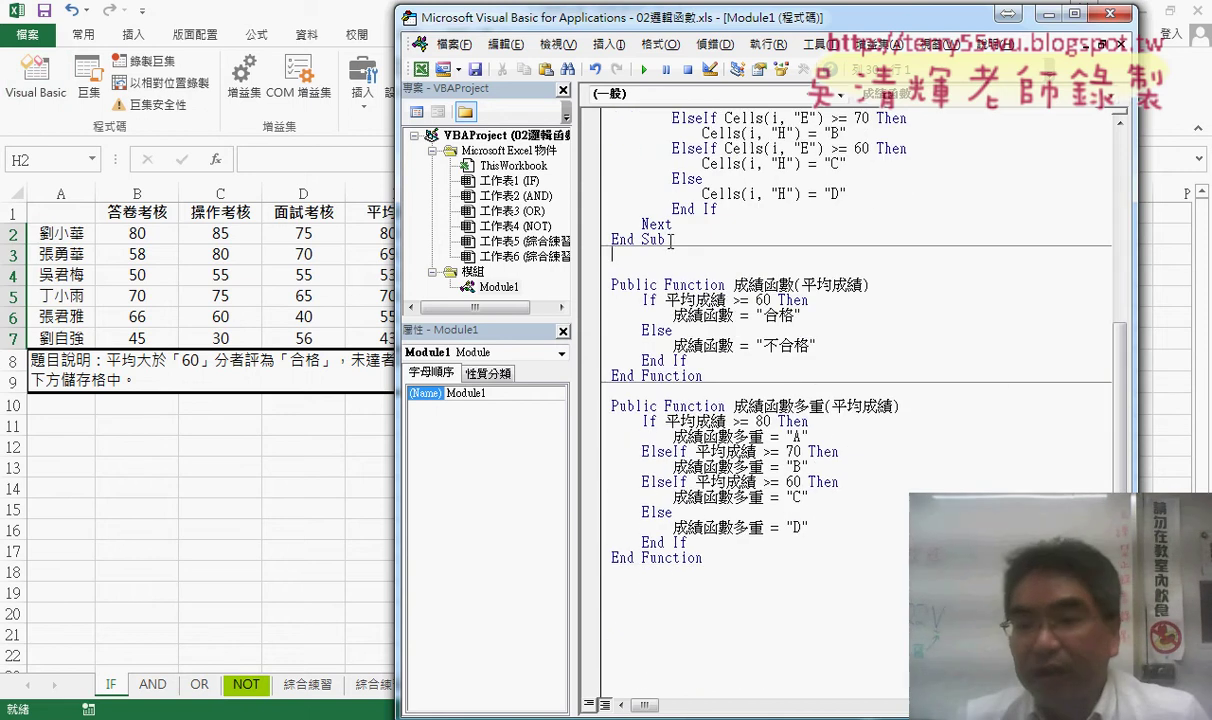
left_click_drag(612, 572, 584, 268)
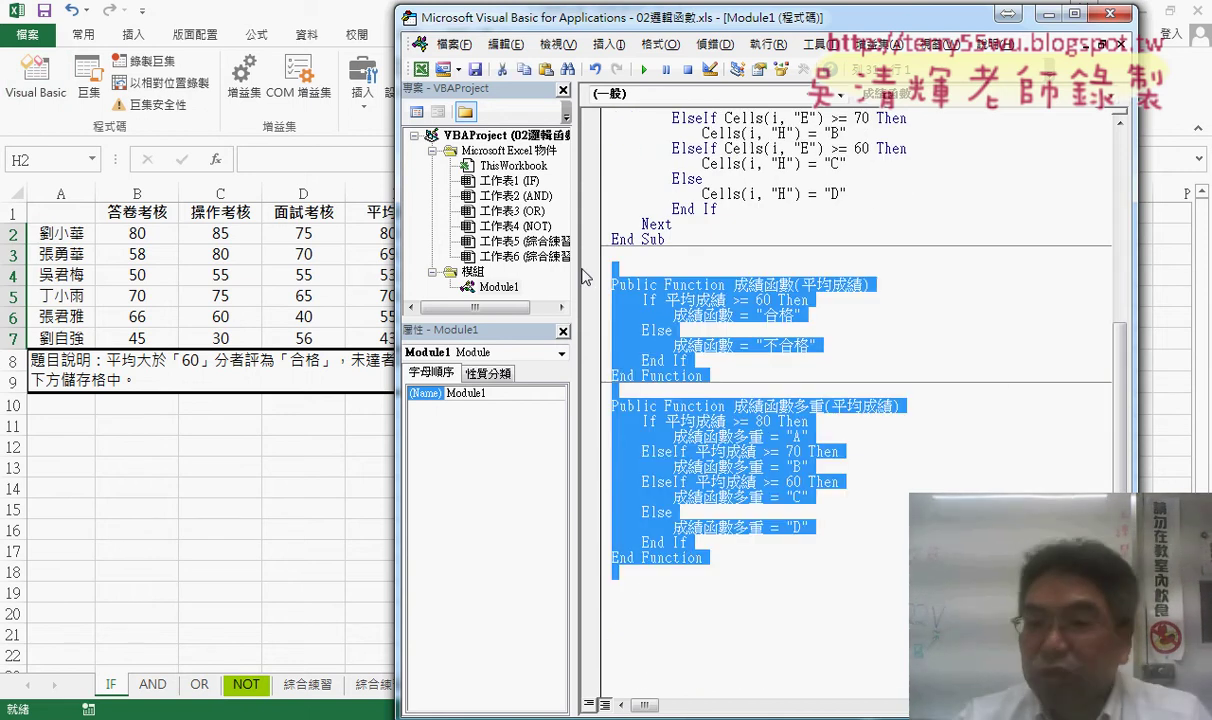
key("Delete")
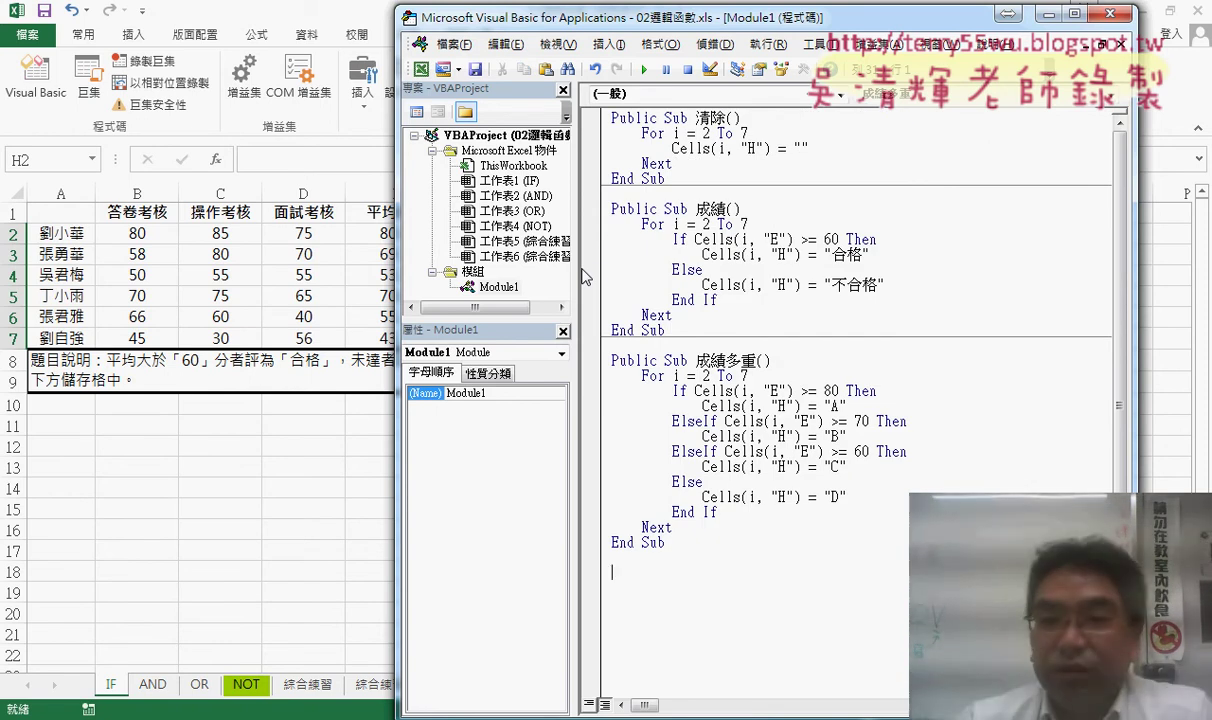
left_click(505, 288)
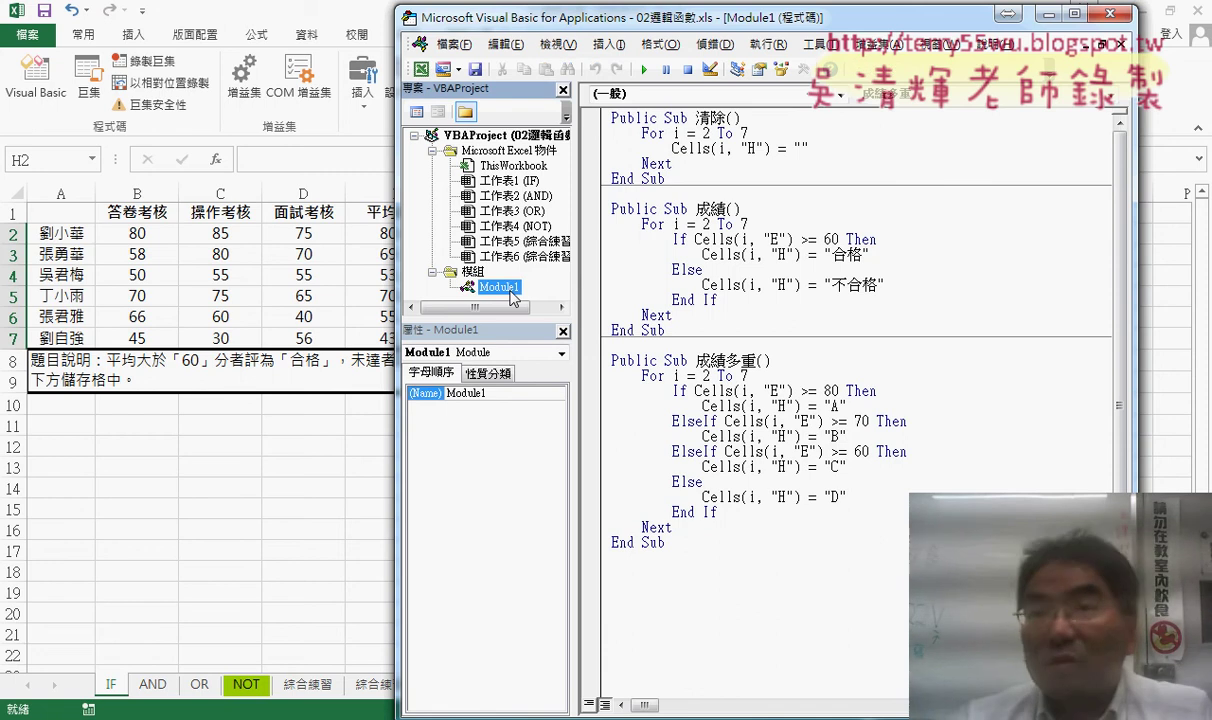
Insert two empty modules, Module2 and Module3, under the Modules folder
right_click(472, 273)
mouse_move(527, 355)
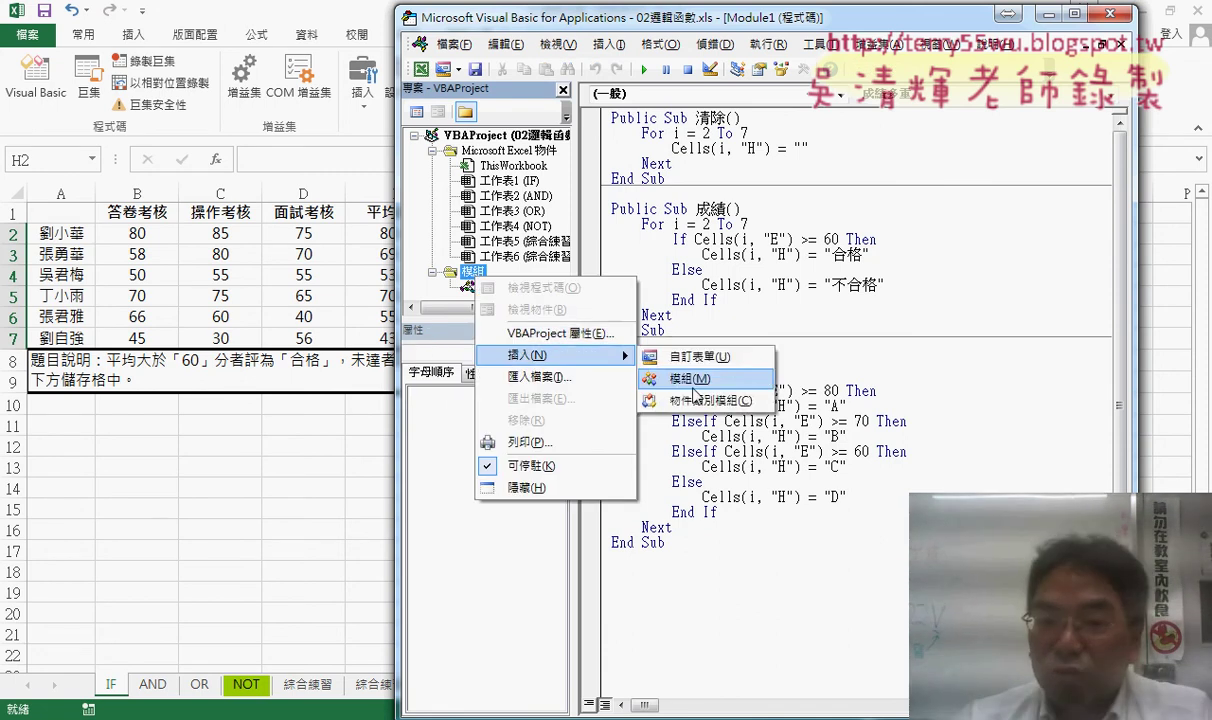
left_click(685, 374)
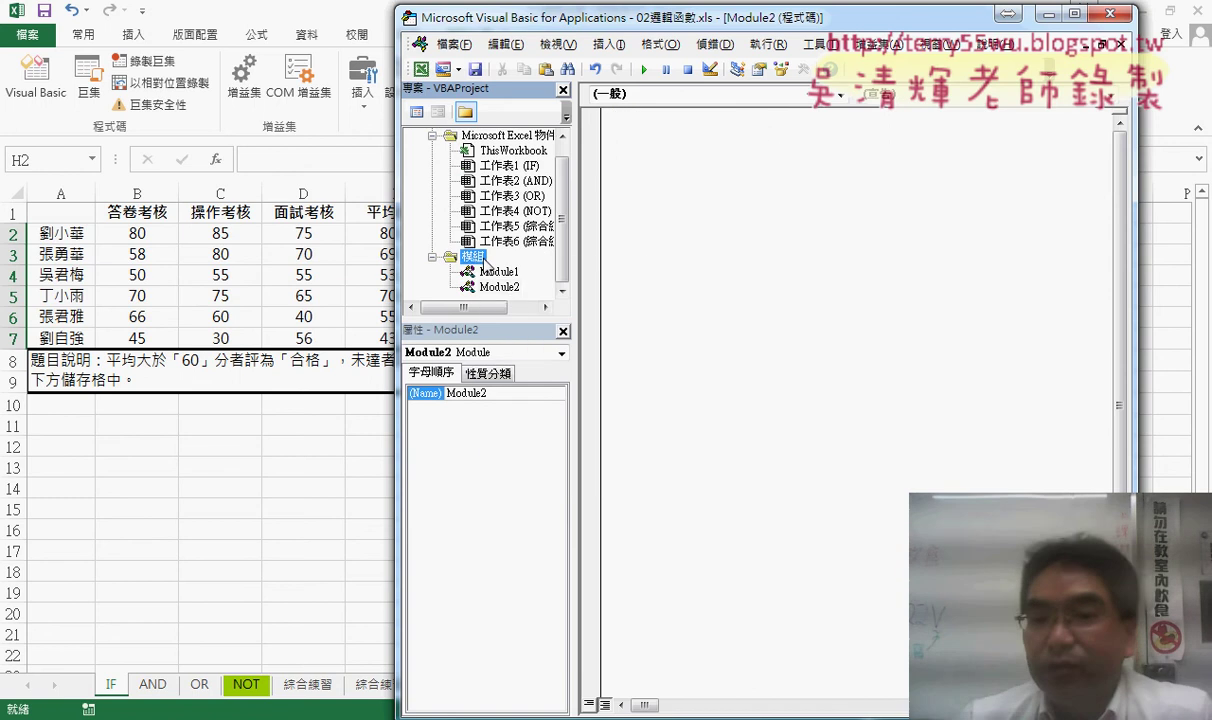
right_click(478, 258)
left_click(697, 361)
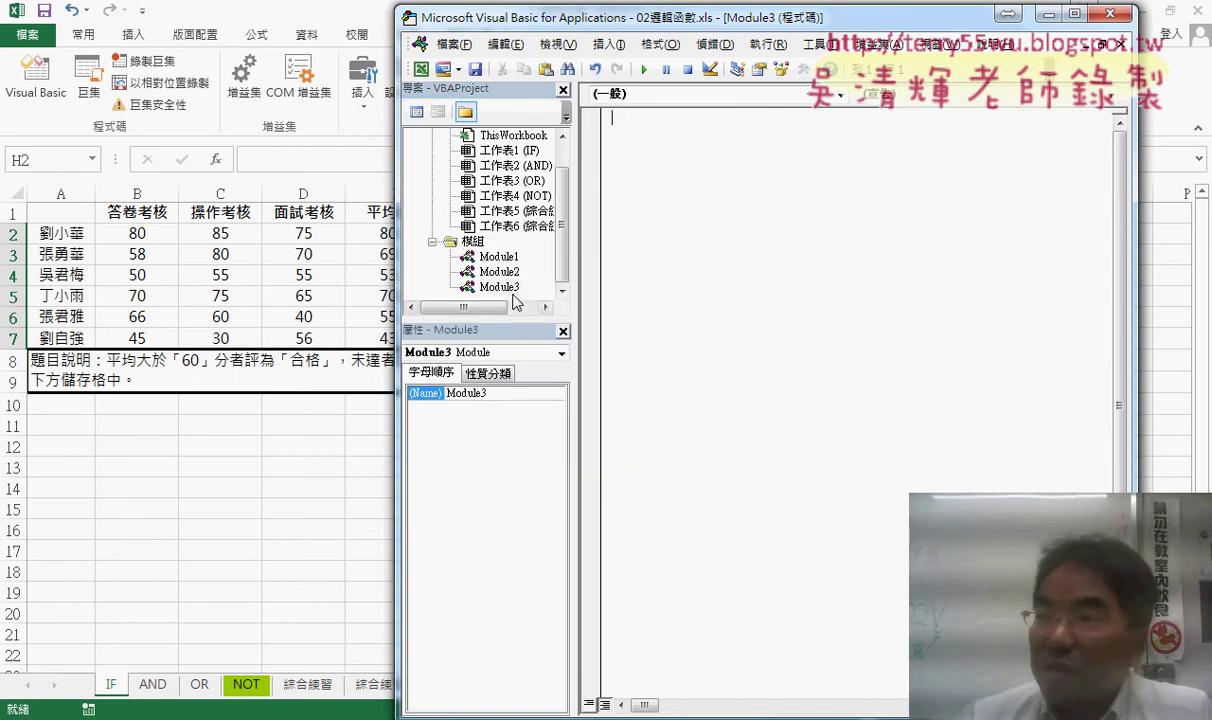
left_click_drag(498, 318, 500, 396)
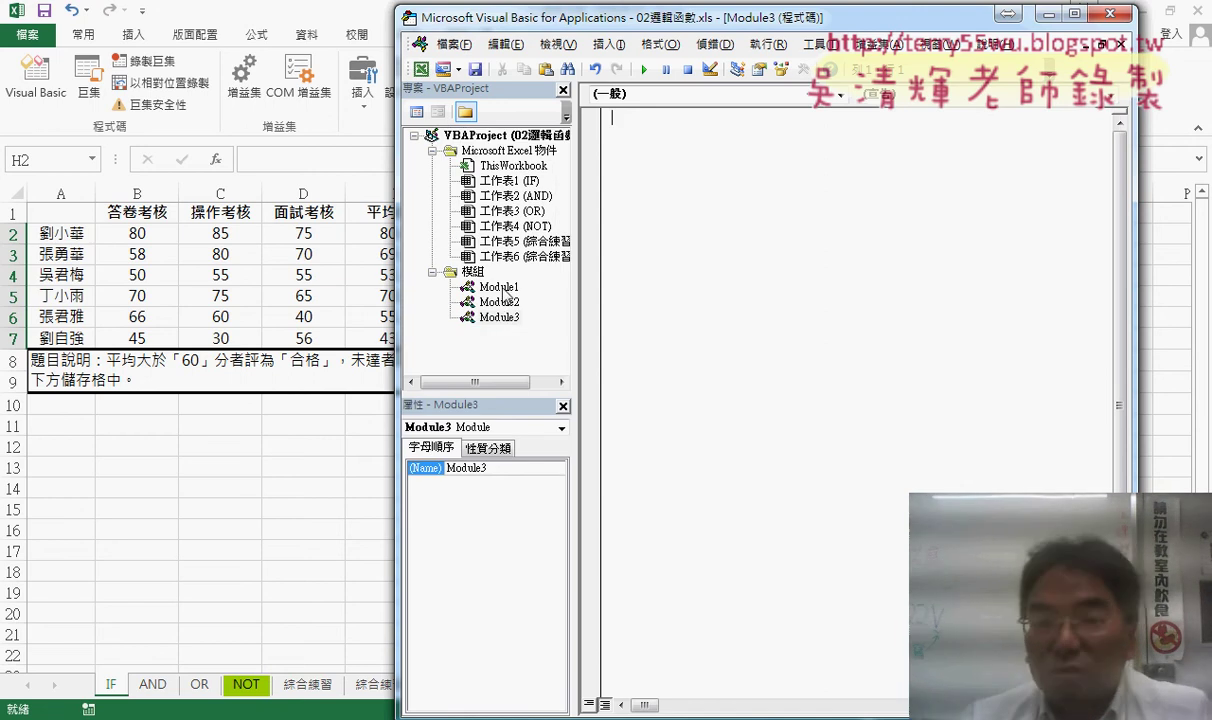
left_click(499, 302)
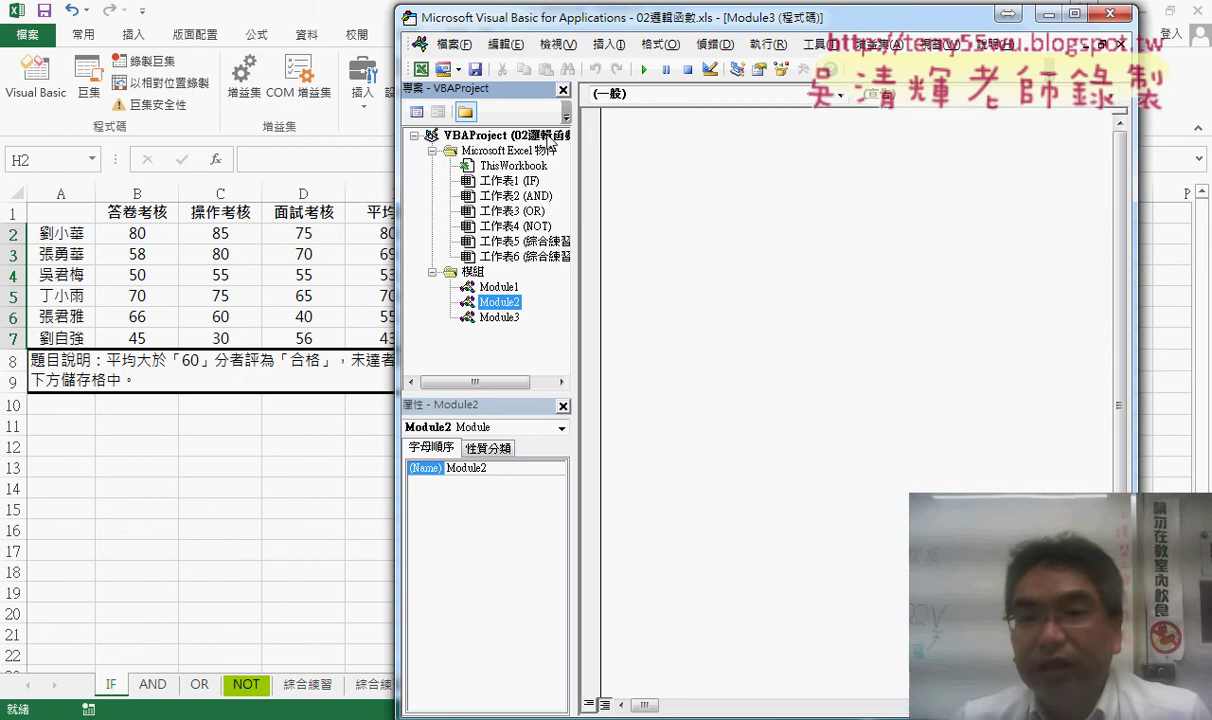
Check Module1's code, then remove Module2 without exporting it
left_click_drag(576, 150, 612, 150)
double_click(498, 287)
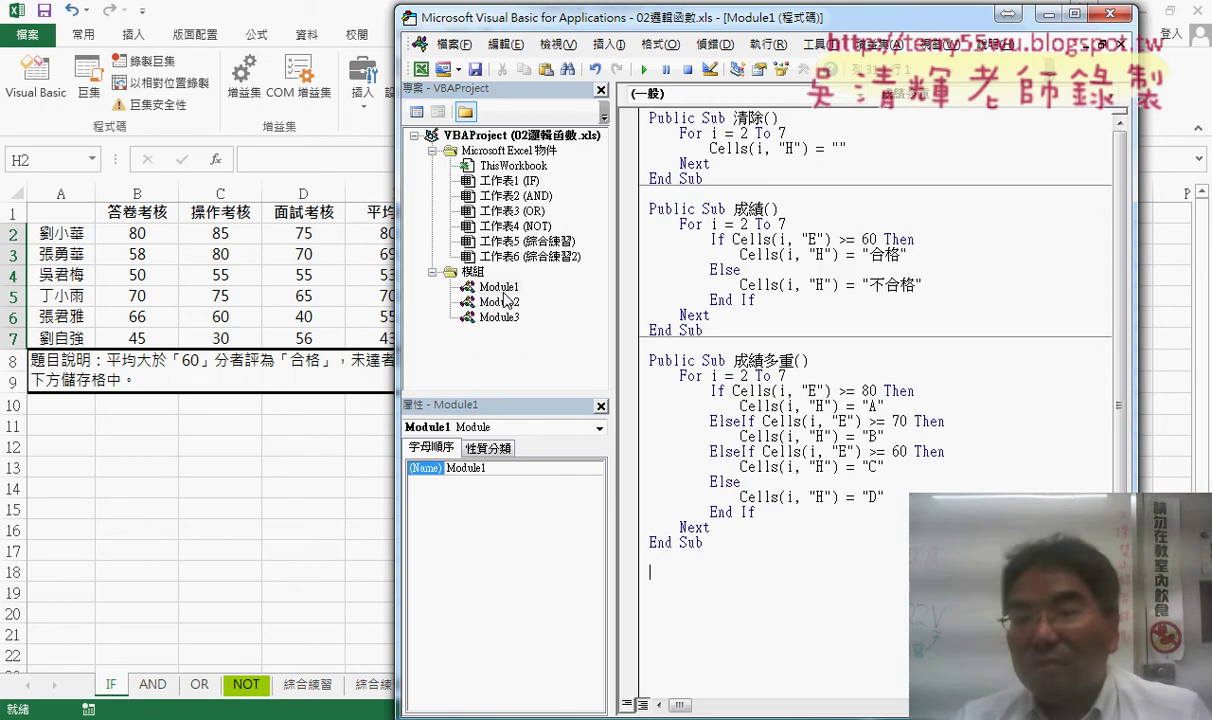
left_click_drag(734, 117, 749, 117)
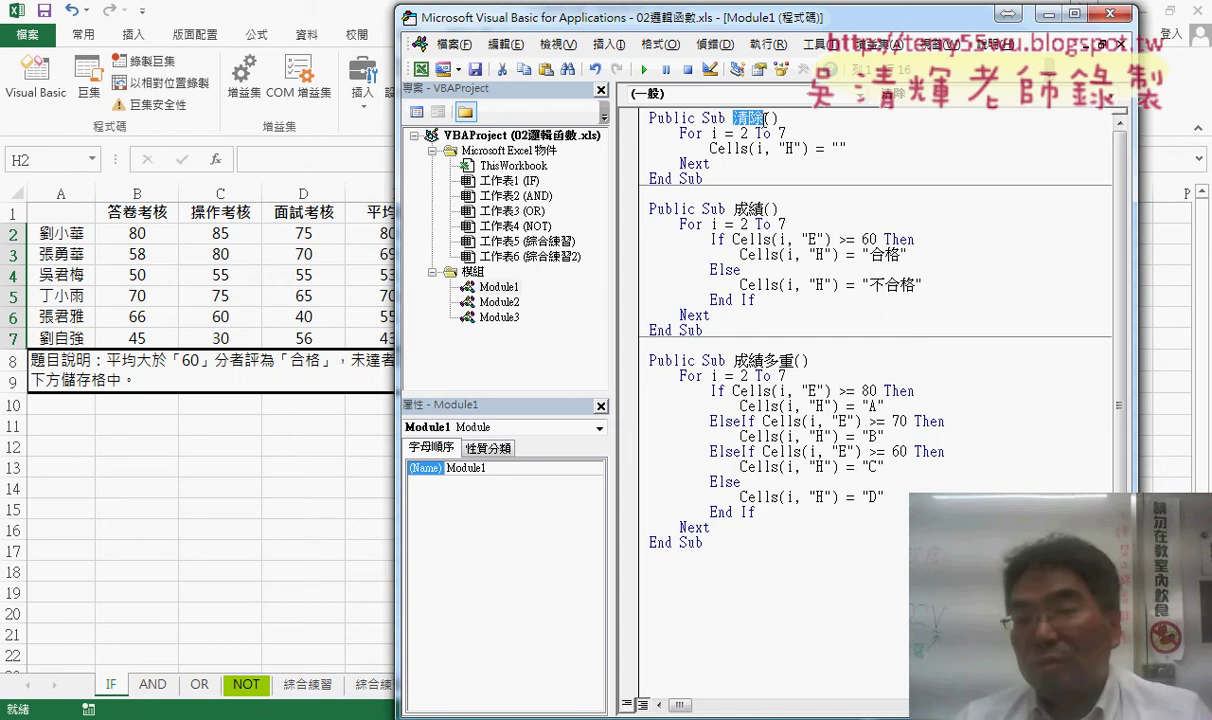
left_click(495, 302)
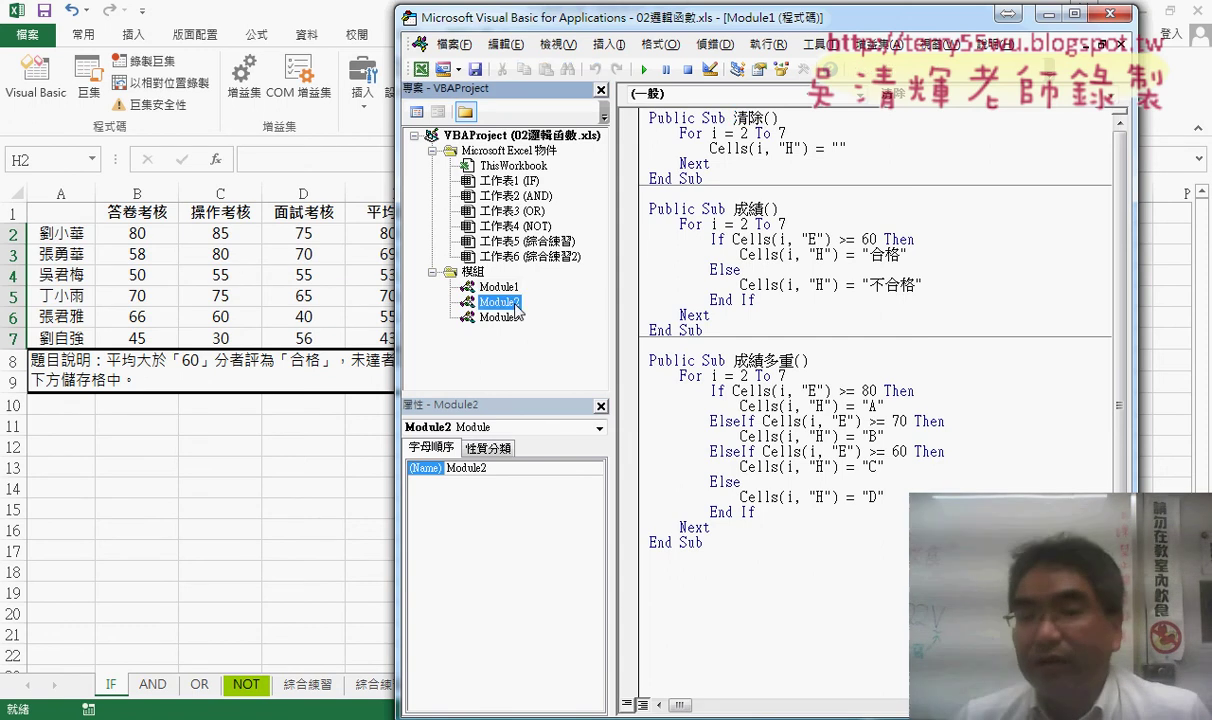
right_click(515, 303)
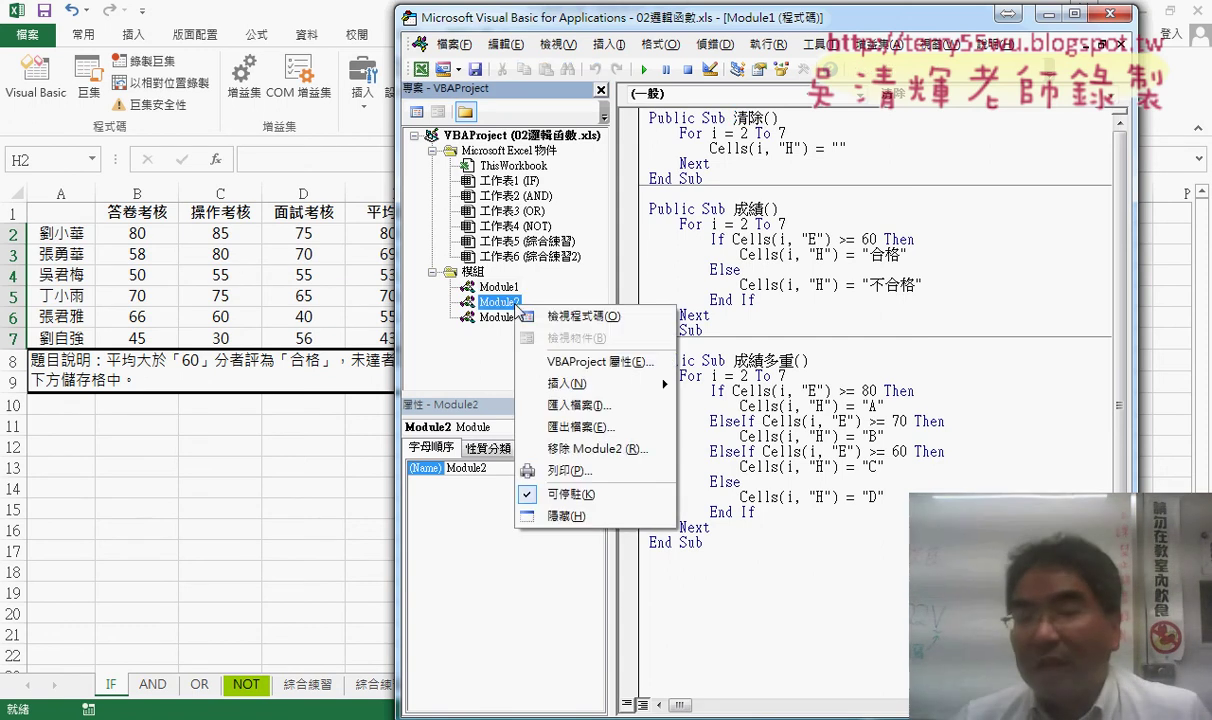
left_click(577, 450)
left_click(576, 433)
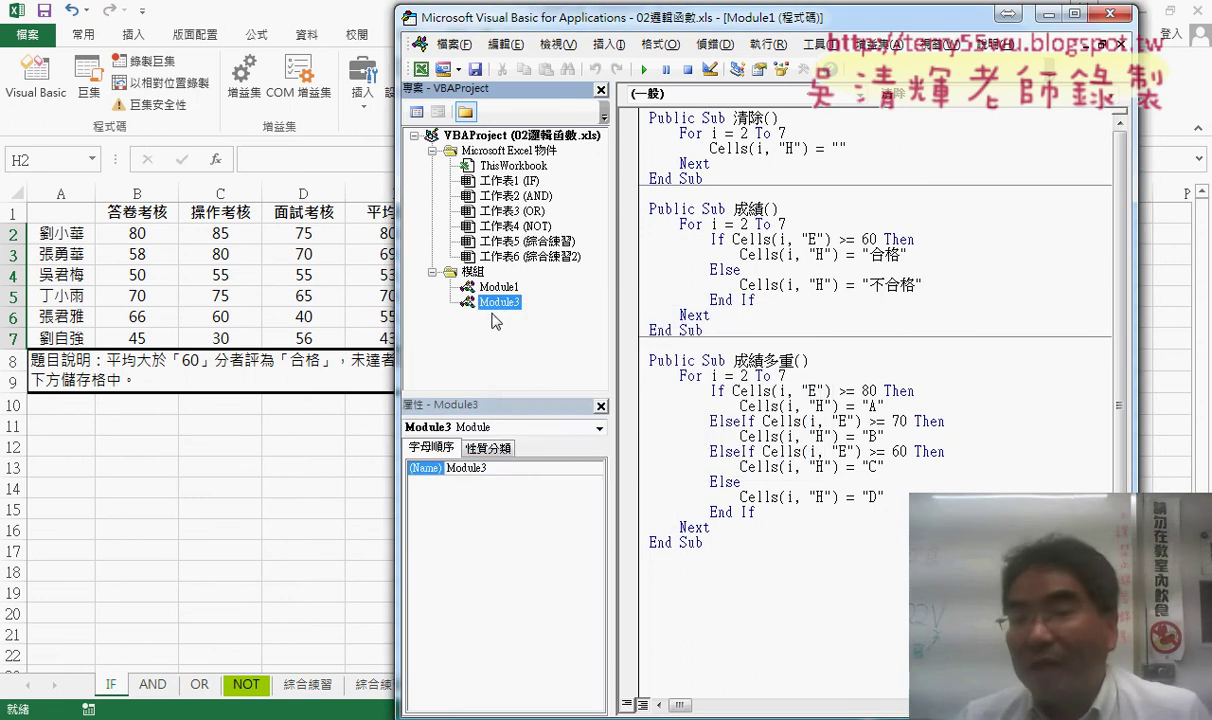
Remove Module3 as well, declining to export it
right_click(499, 303)
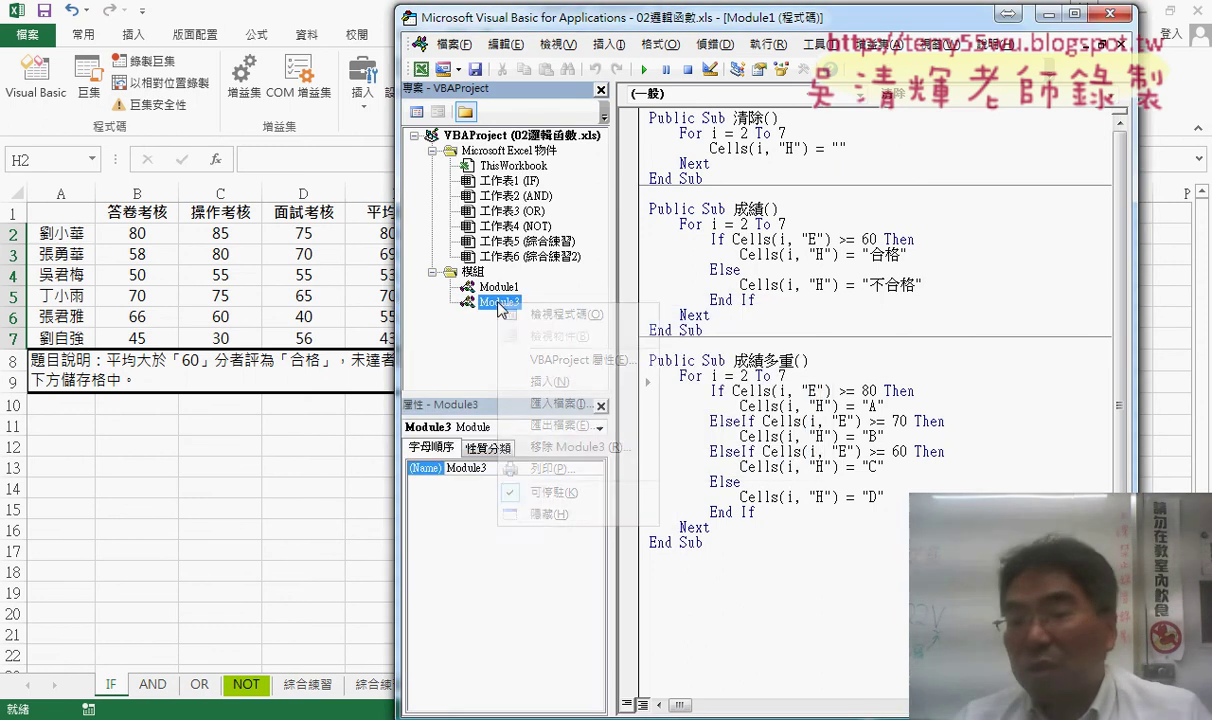
left_click(549, 449)
left_click(576, 433)
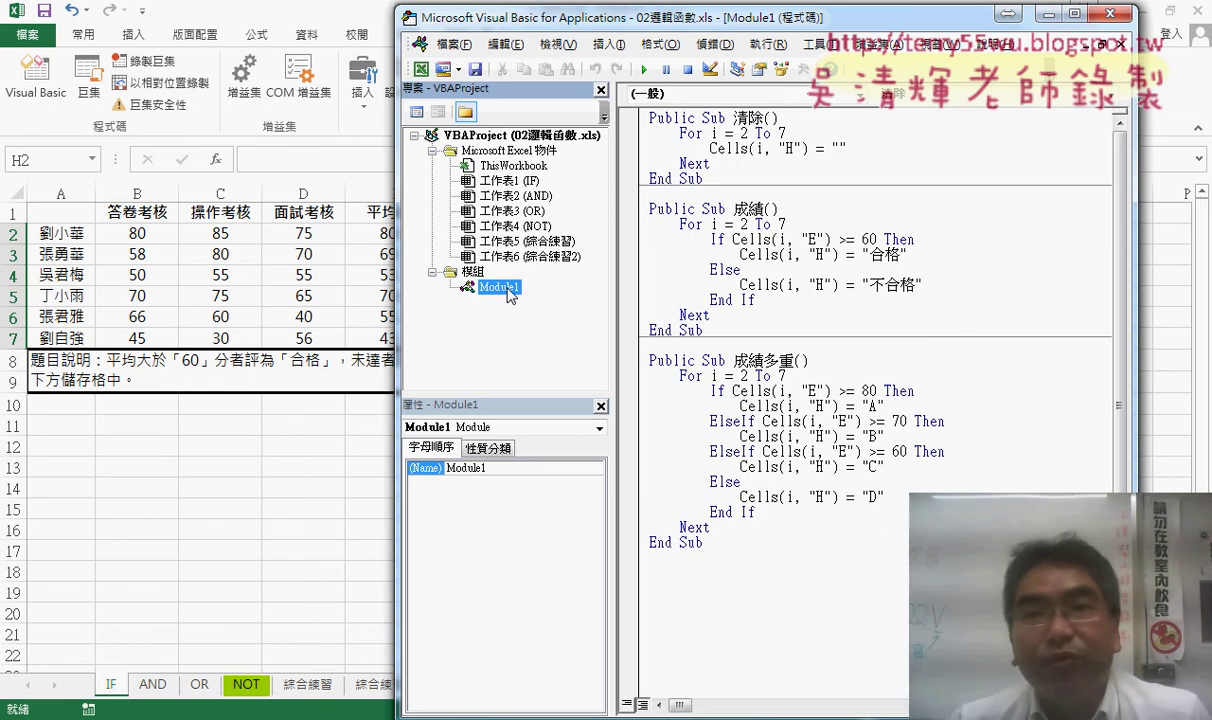
Rename Module1 to AAA in the Properties (Name) field
left_click(497, 472)
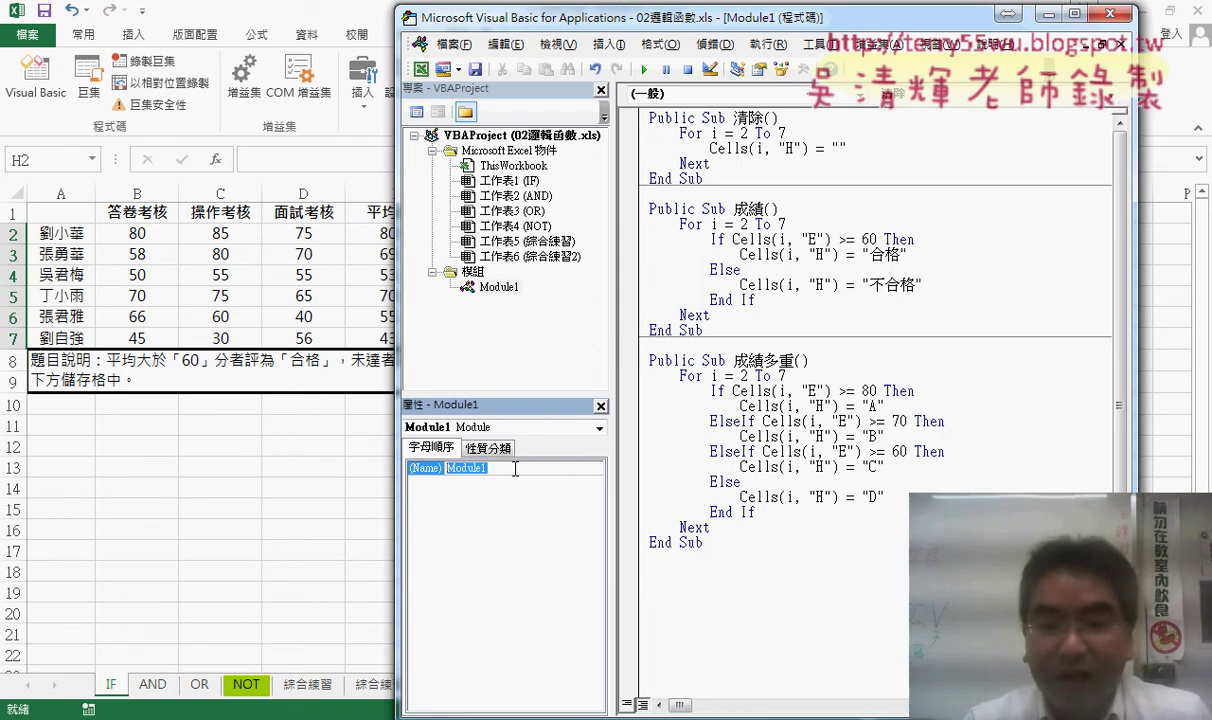
type("AAA")
key("Return")
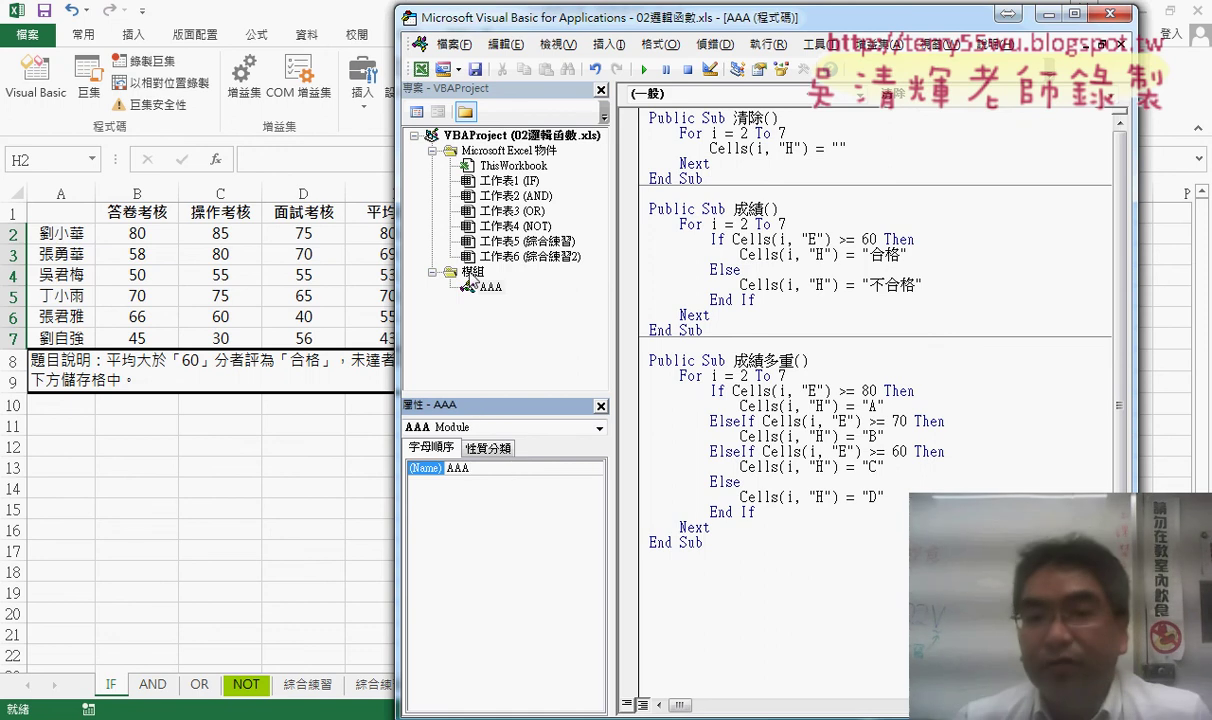
Add a temporary module named BBB, then remove it without exporting
right_click(470, 272)
mouse_move(548, 351)
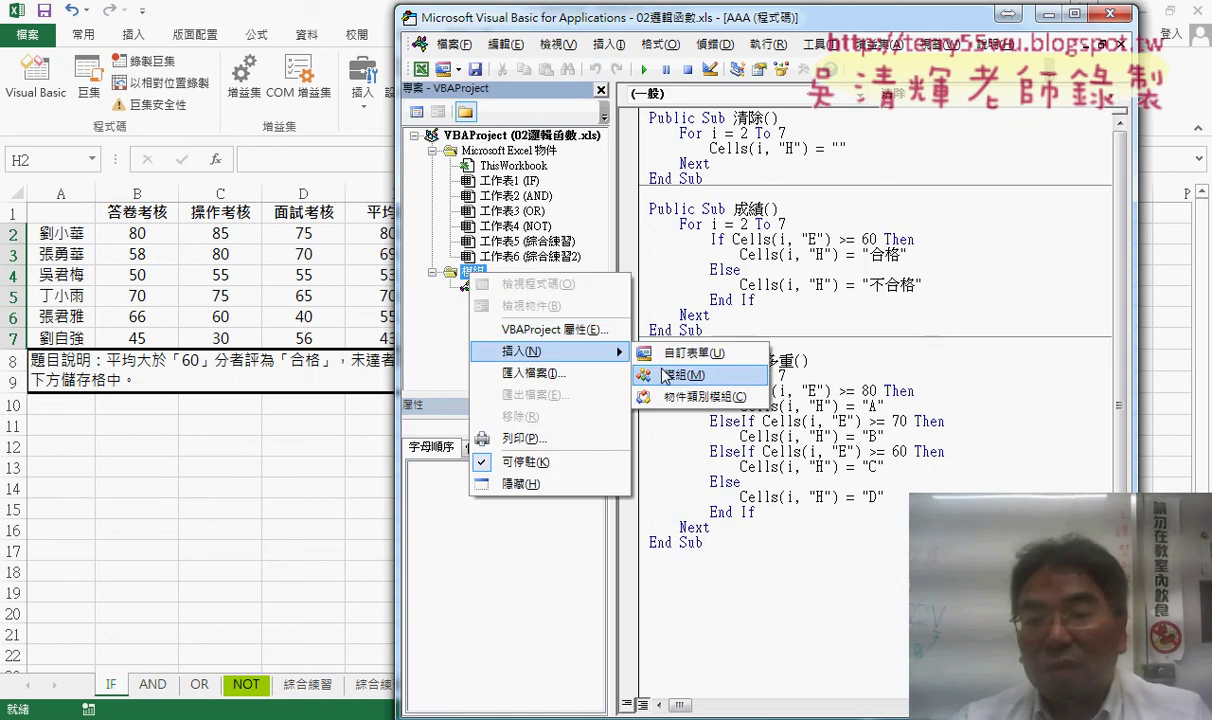
left_click(666, 375)
left_click(415, 468)
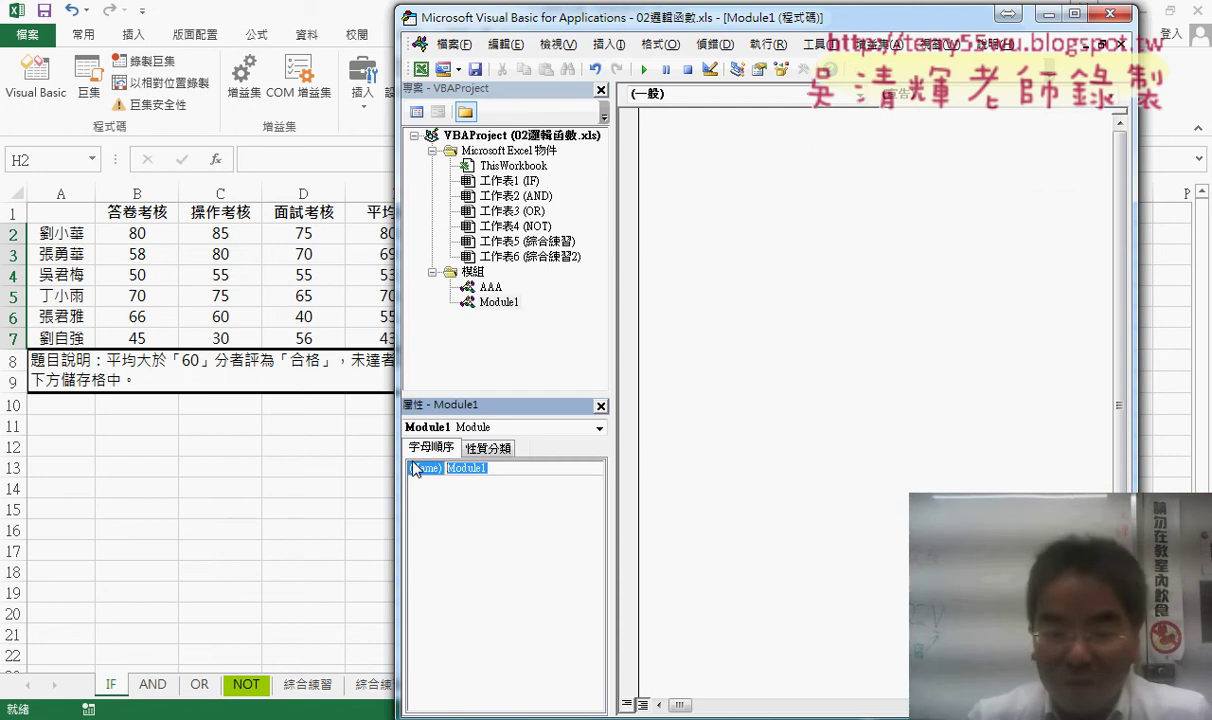
type("BBB")
key("Return")
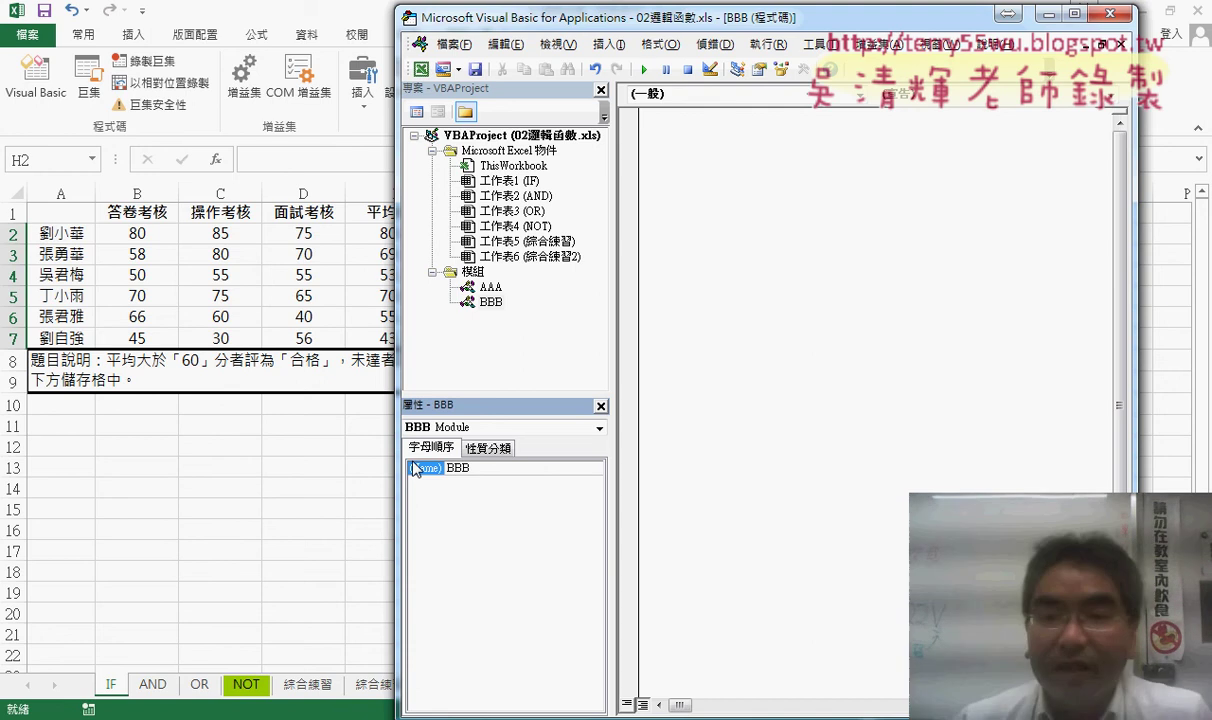
right_click(490, 302)
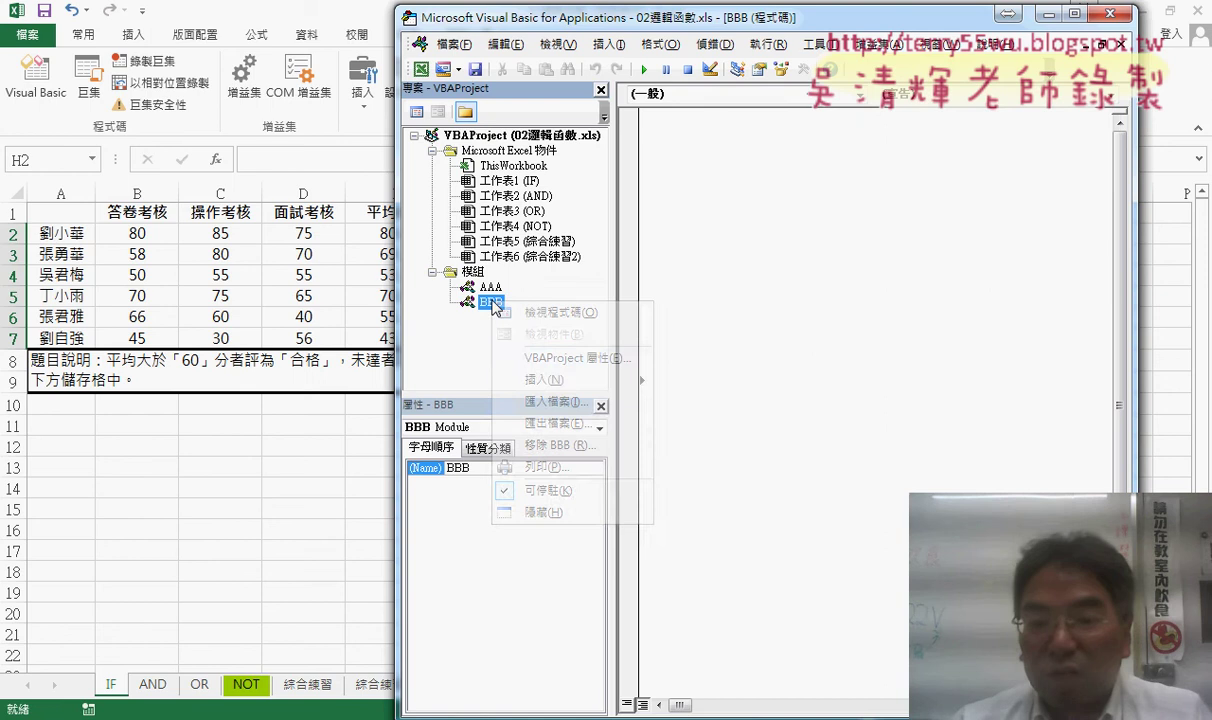
left_click(565, 445)
left_click(576, 436)
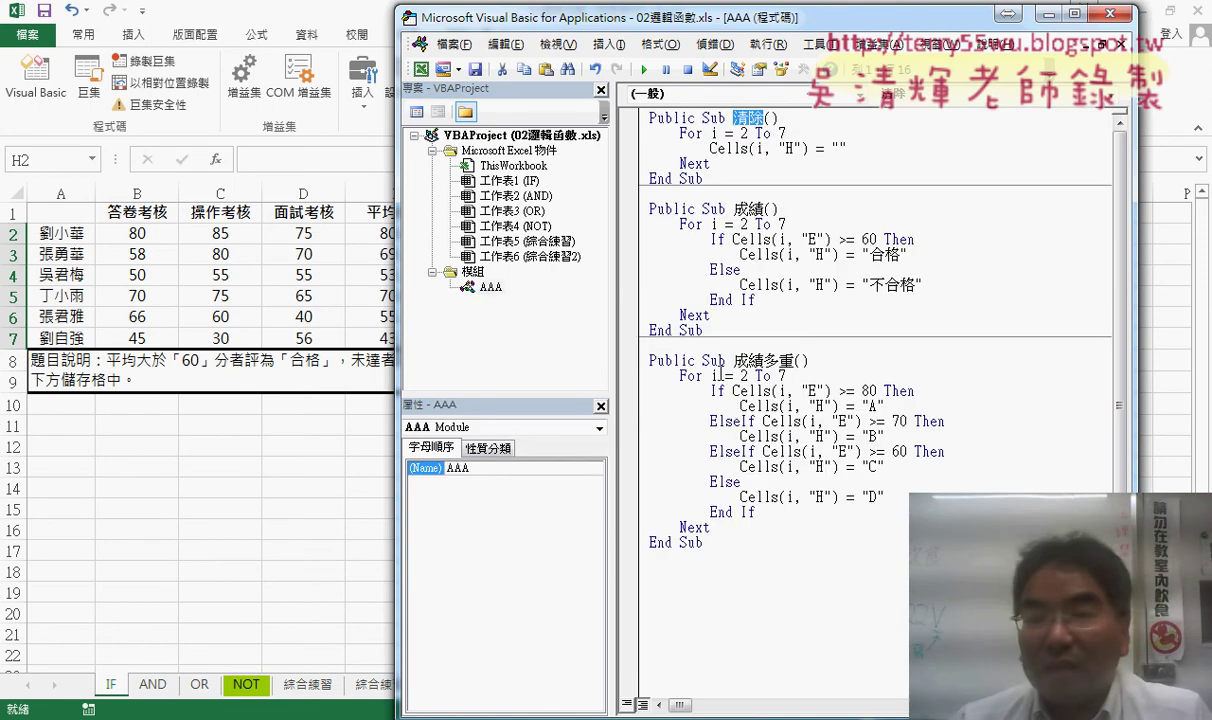
Reposition the editor window and place the cursor after the last End Sub
mouse_move(680, 30)
left_mouse_down()
mouse_move(543, 272)
mouse_move(511, 268)
left_mouse_up()
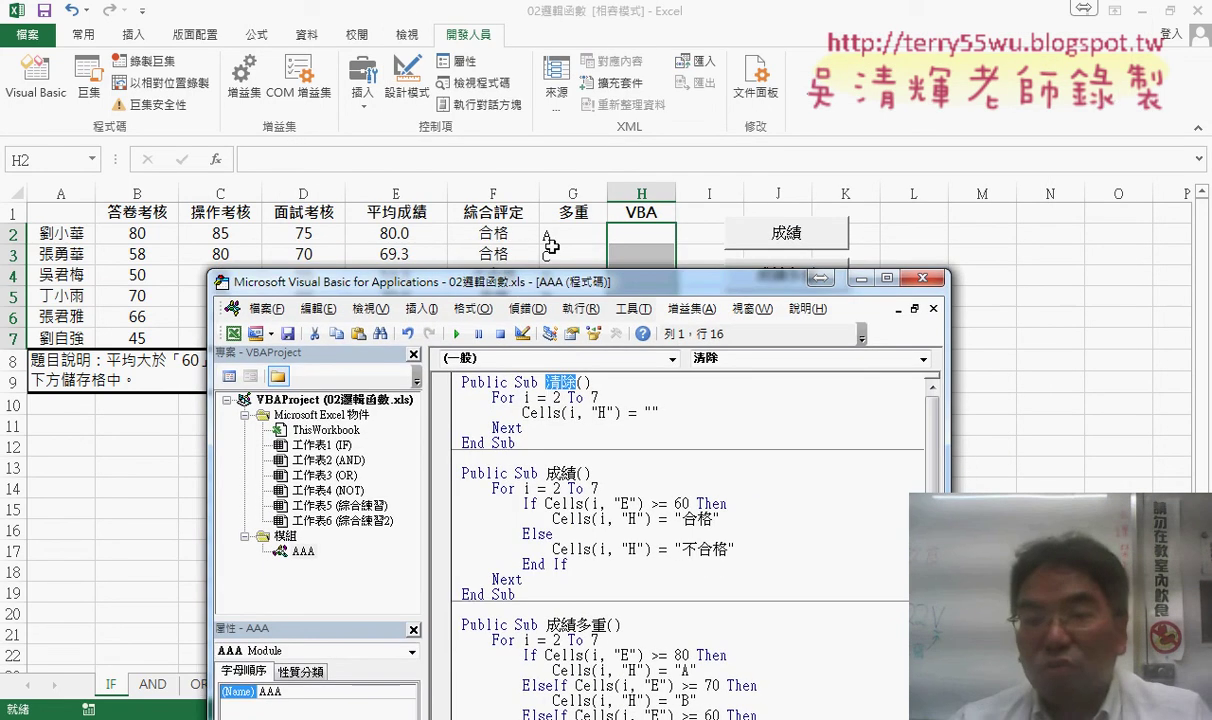
left_click_drag(594, 290, 586, 65)
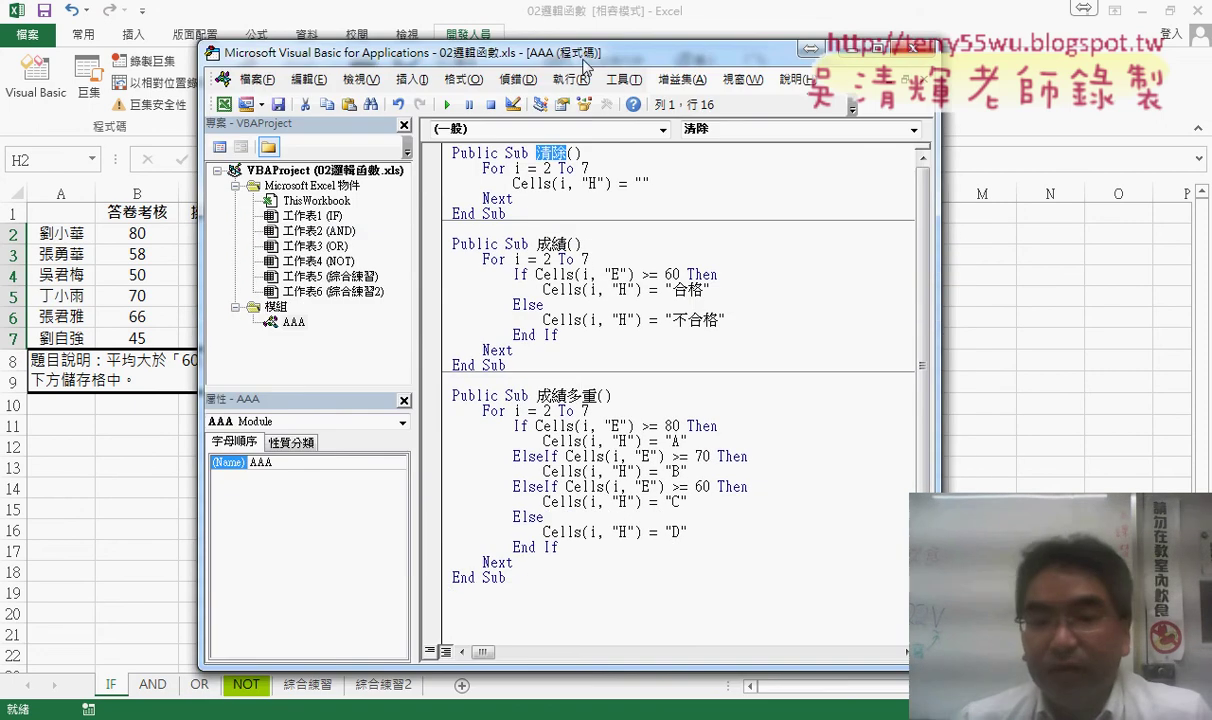
left_click(485, 594)
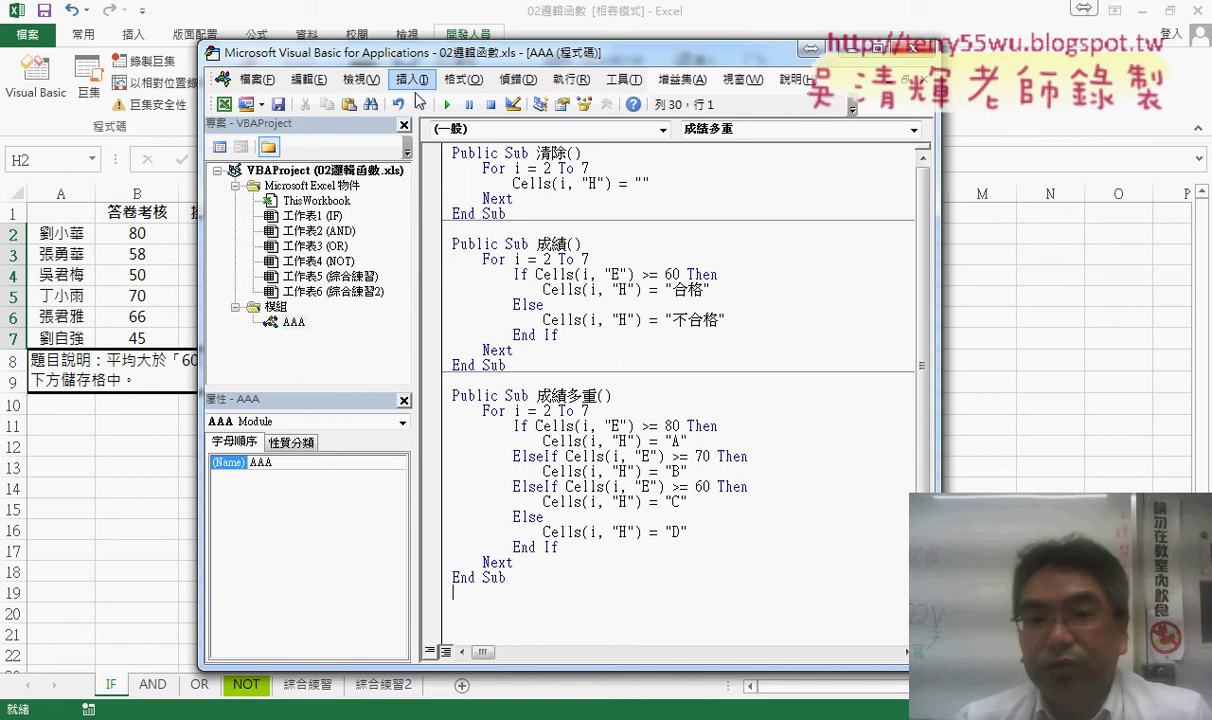
In Add Procedure, choose a Public Function and begin typing the name 成績函數
left_click(412, 80)
left_click(440, 104)
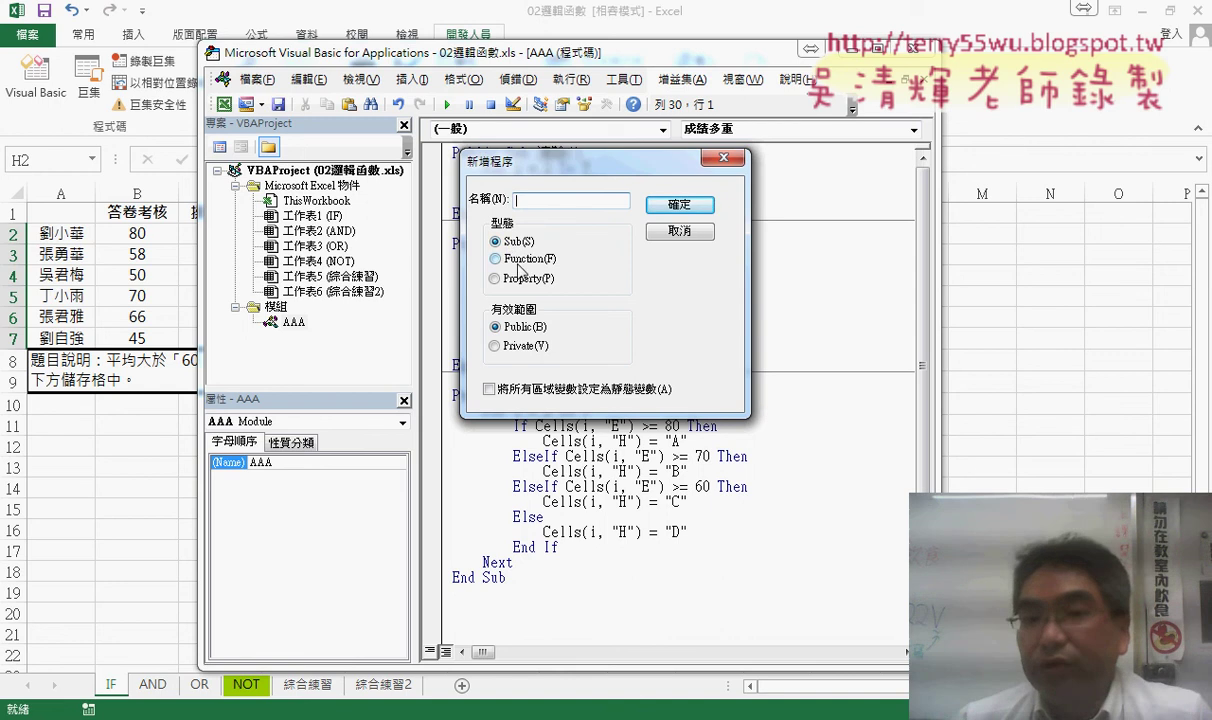
left_click(513, 262)
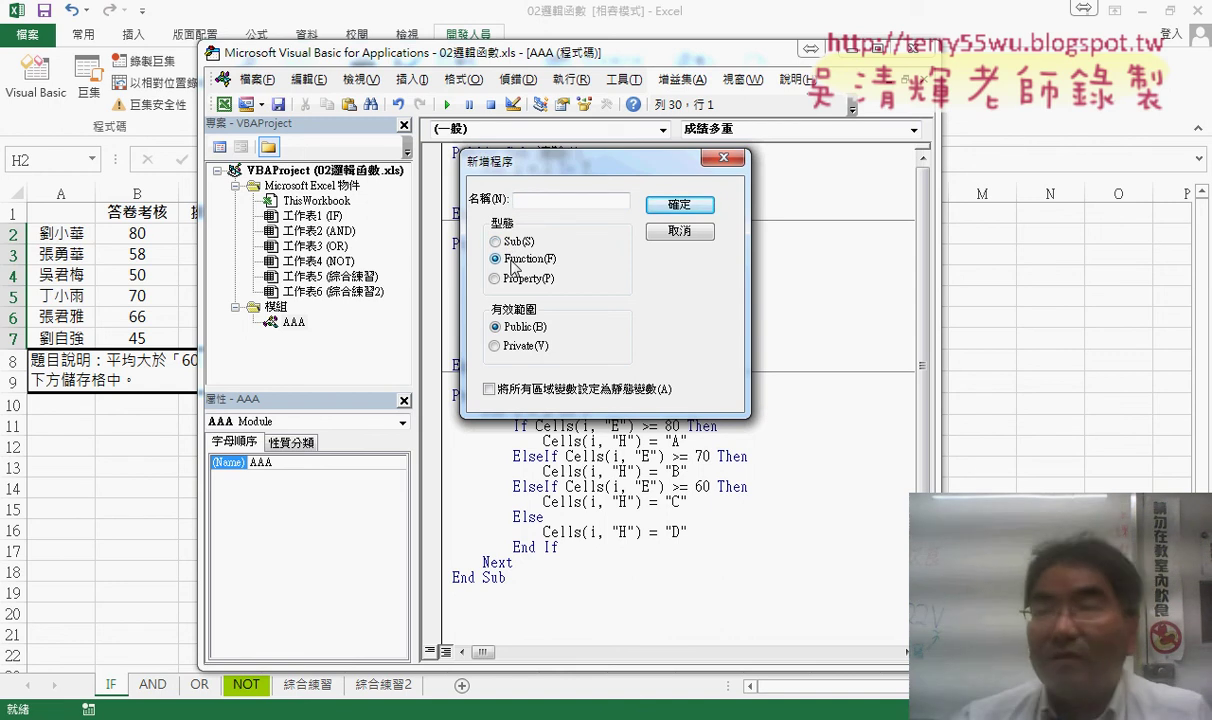
left_click(536, 200)
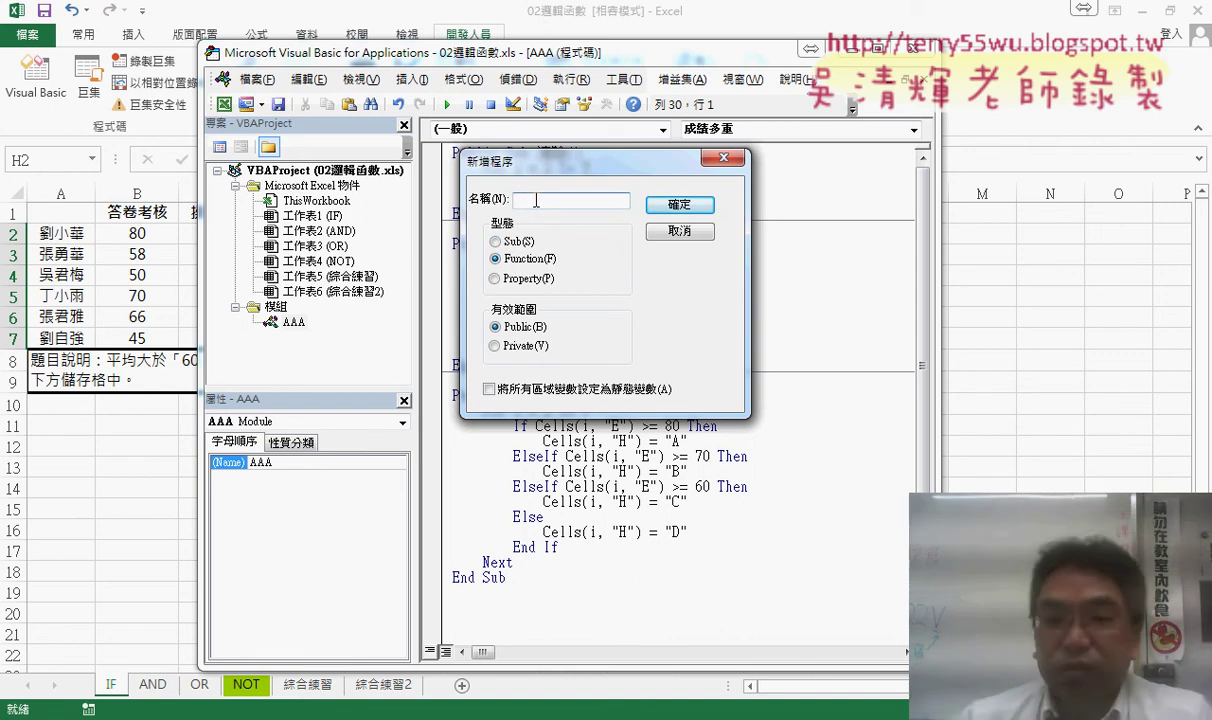
type("成")
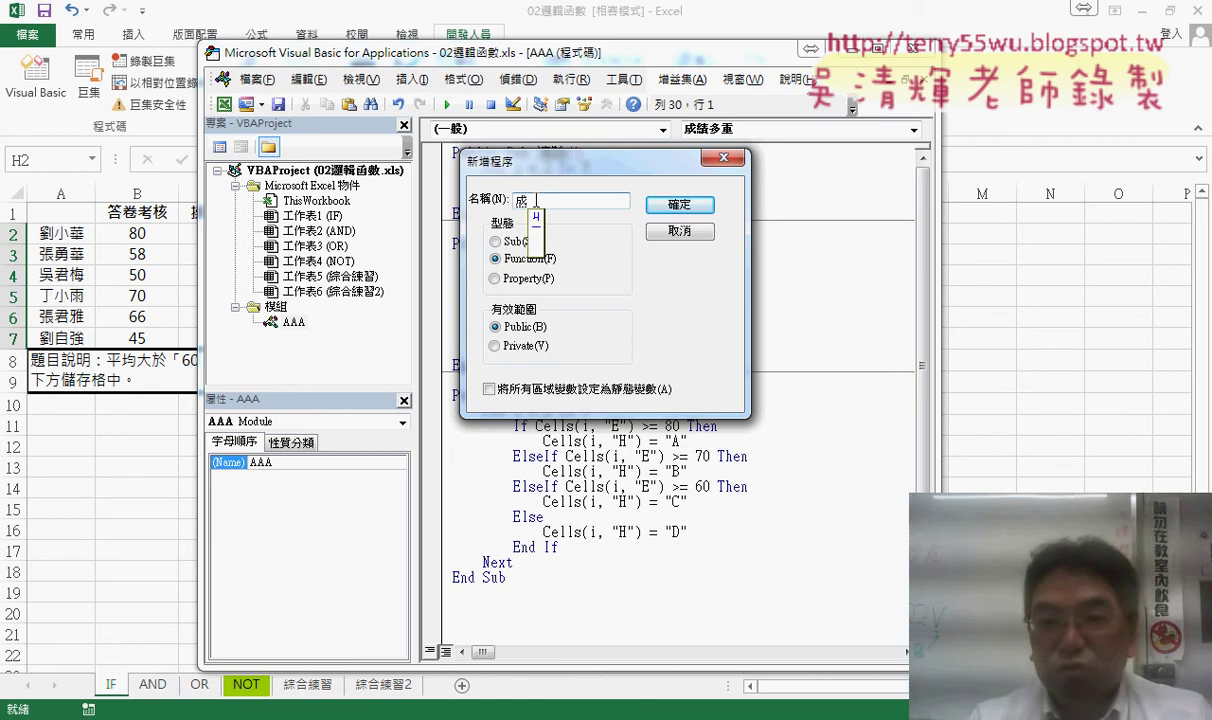
type("績")
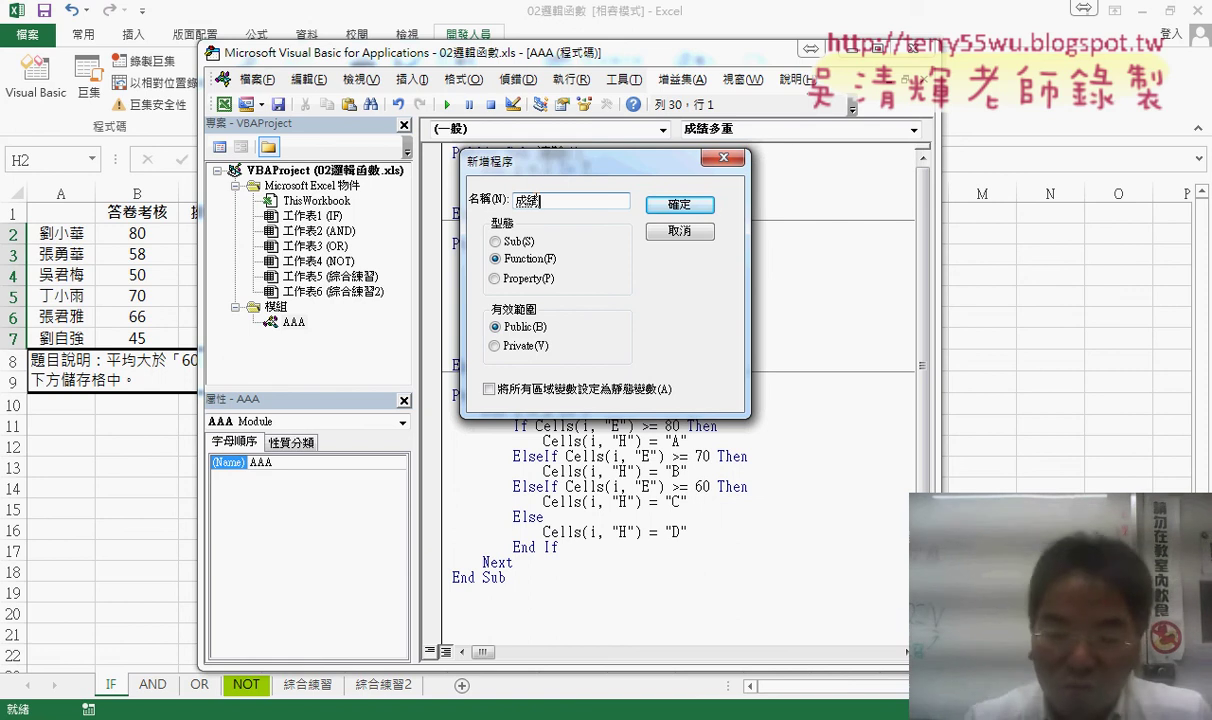
type("ㄏ韓")
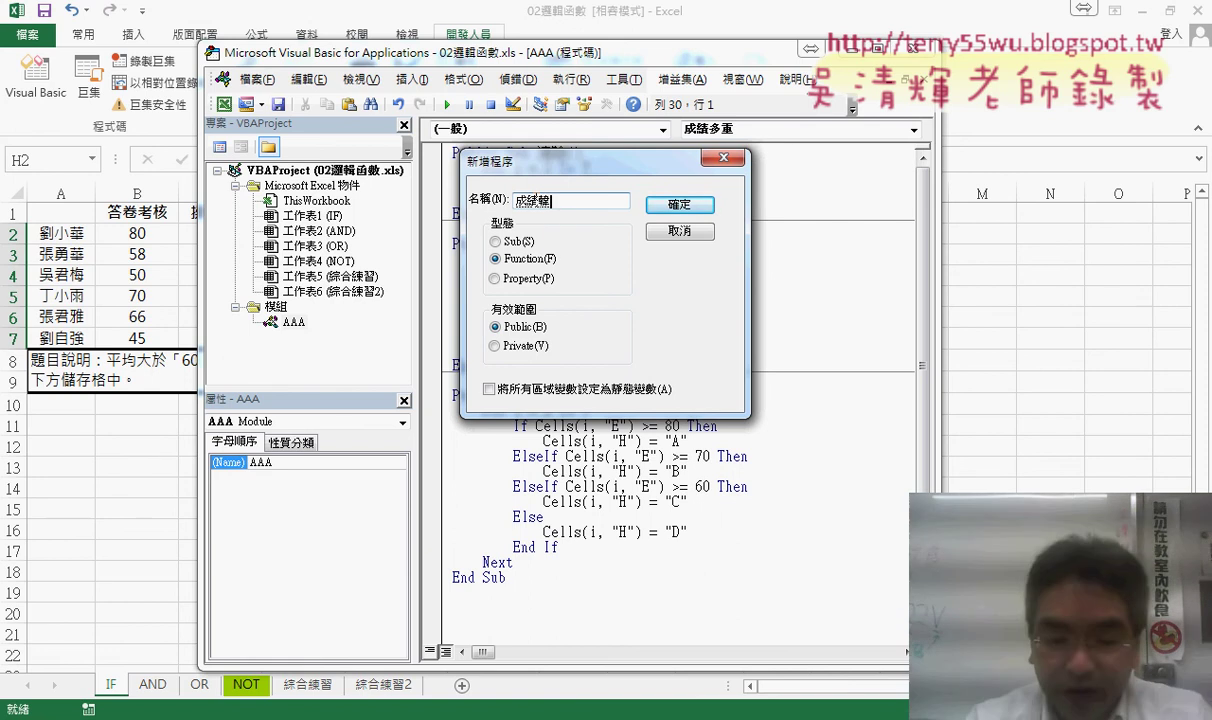
type("數")
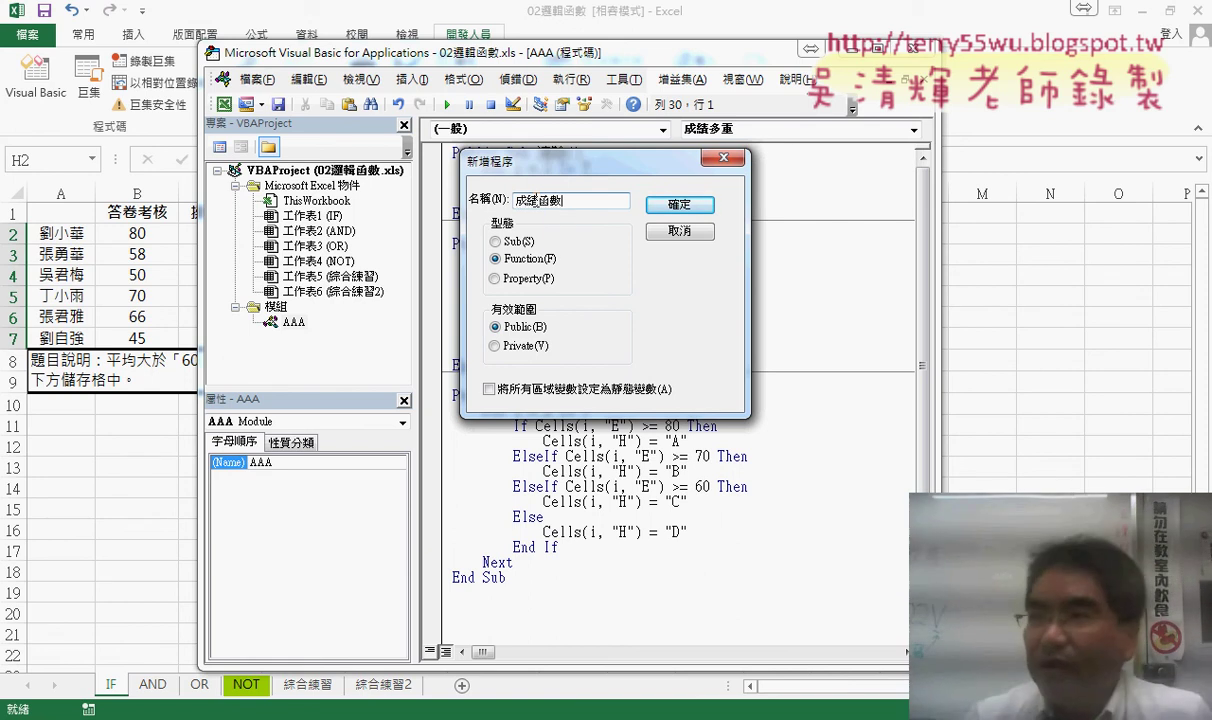
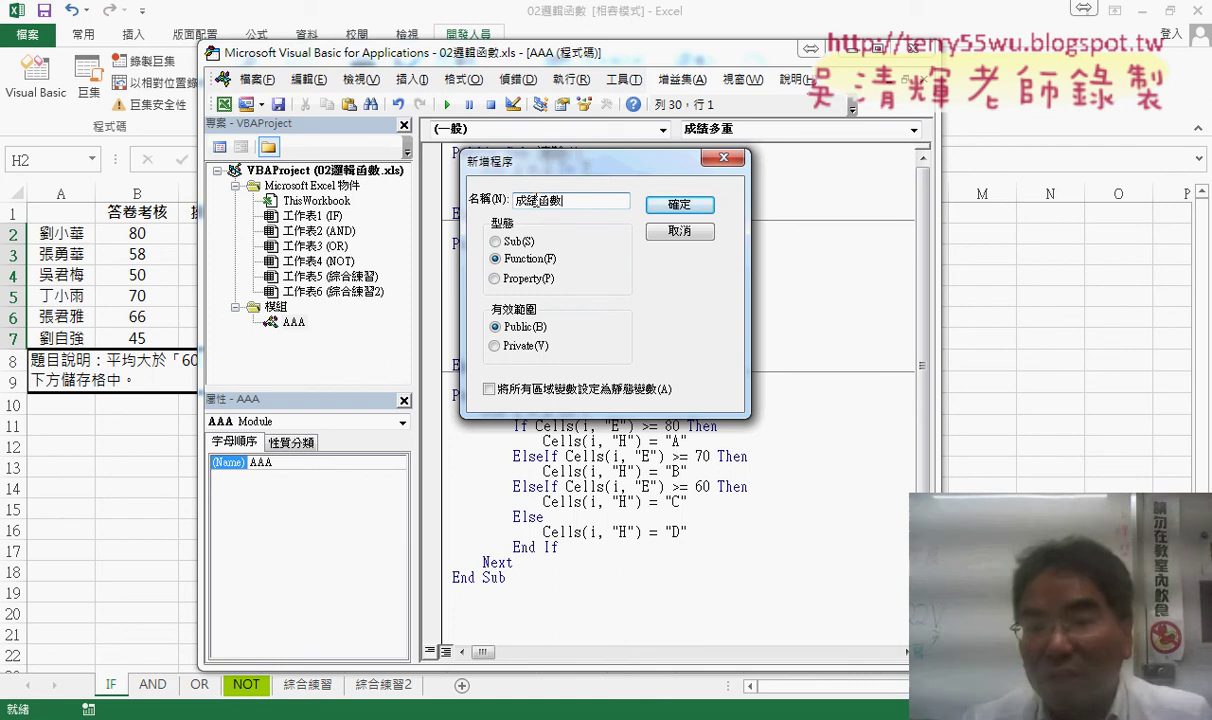
Create the Public Function 成績函數 and delete the blank lines above it
left_click(680, 204)
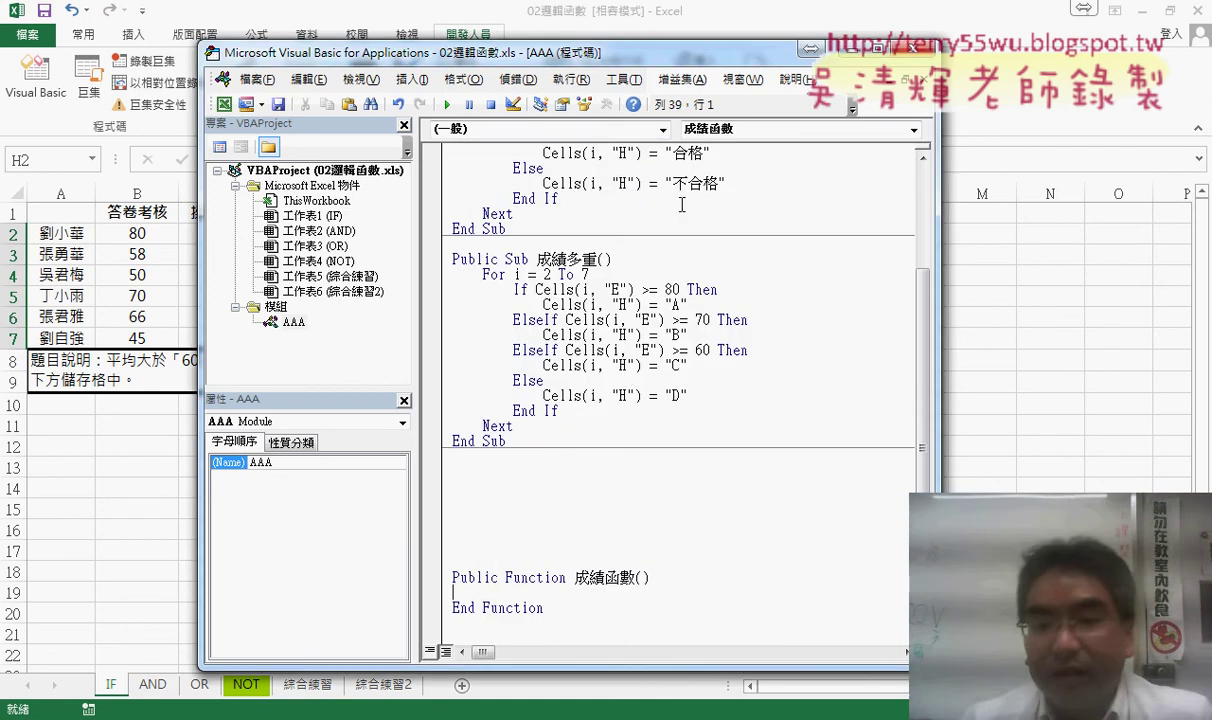
left_click_drag(455, 540, 448, 459)
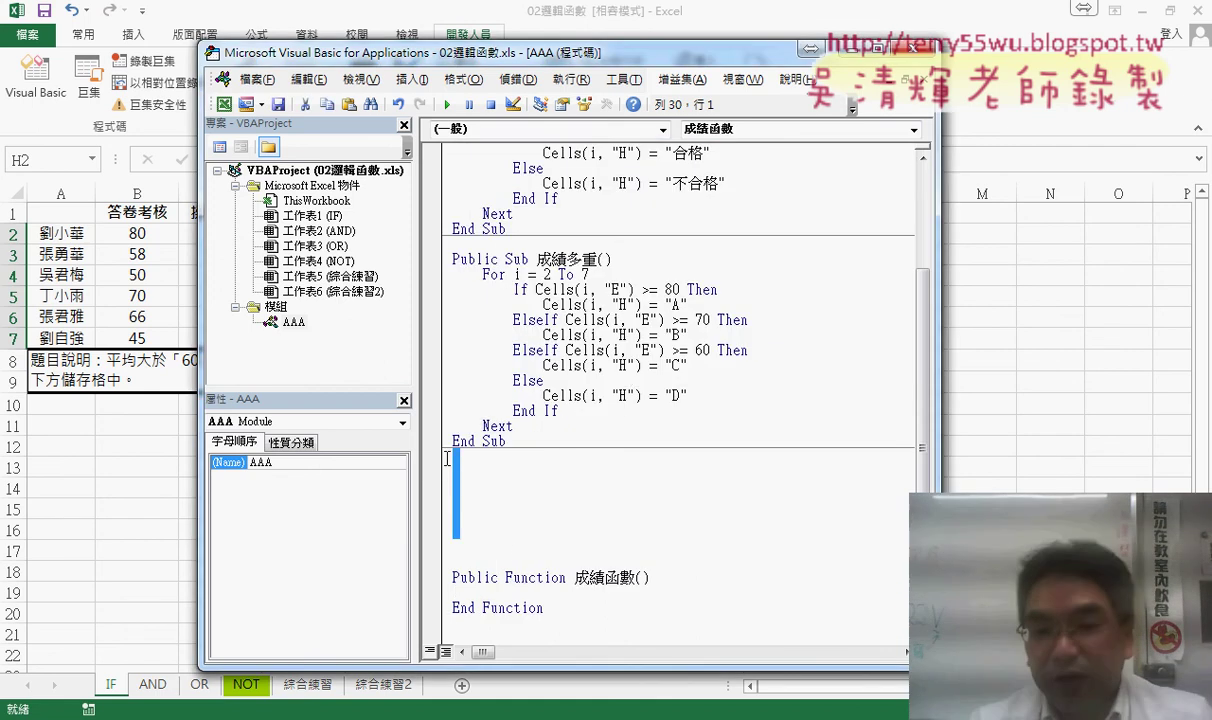
key("Delete")
scroll(445, 462, "up", 3)
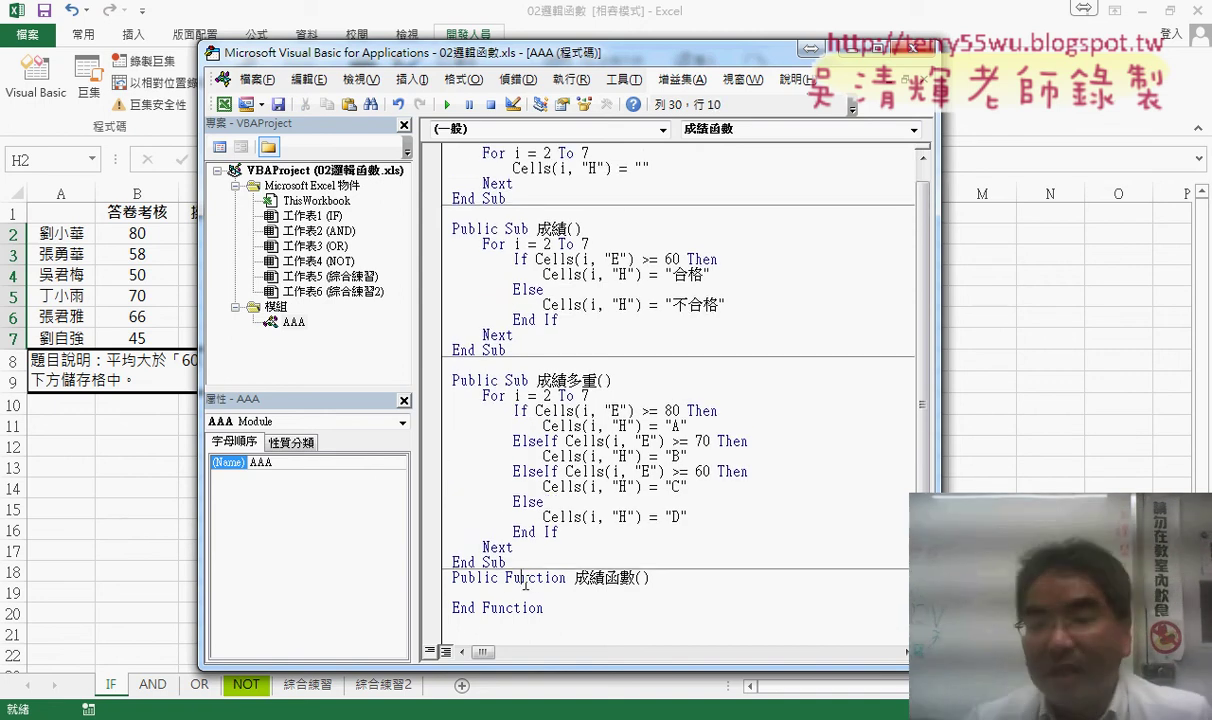
Highlight the Function keyword, End Function line and empty parentheses to explain the declarations
left_click_drag(505, 580, 635, 583)
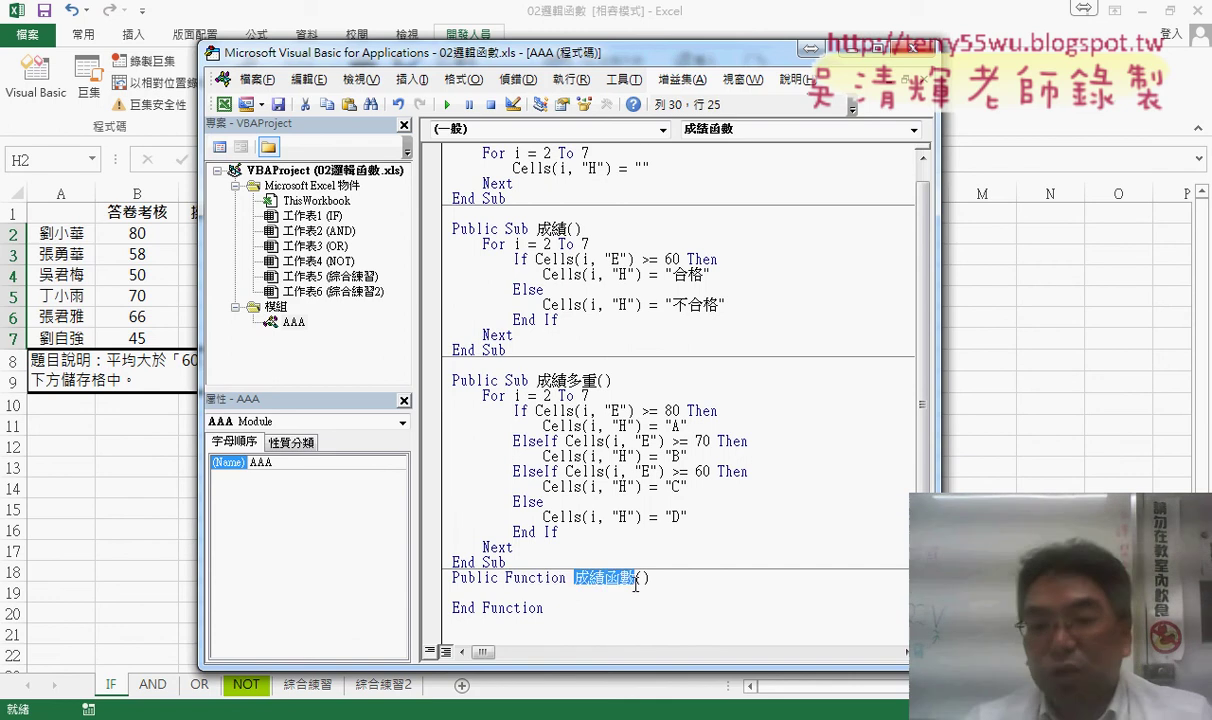
left_click_drag(545, 609, 452, 610)
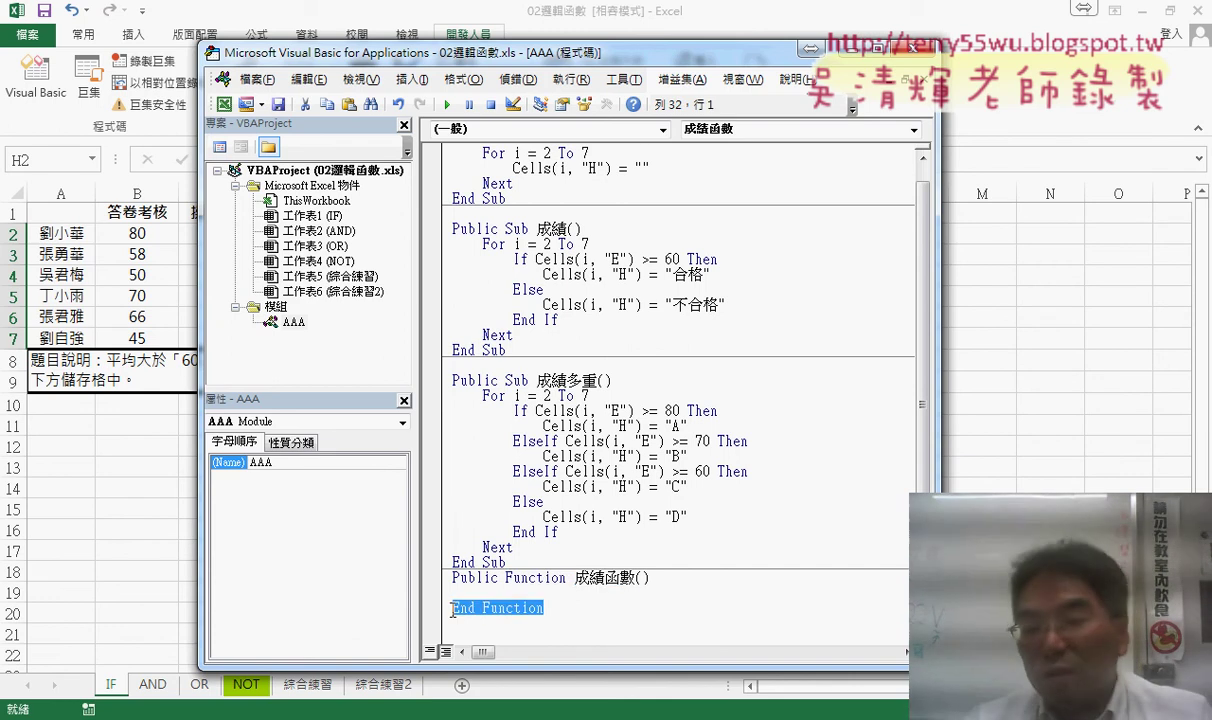
left_click_drag(651, 579, 636, 579)
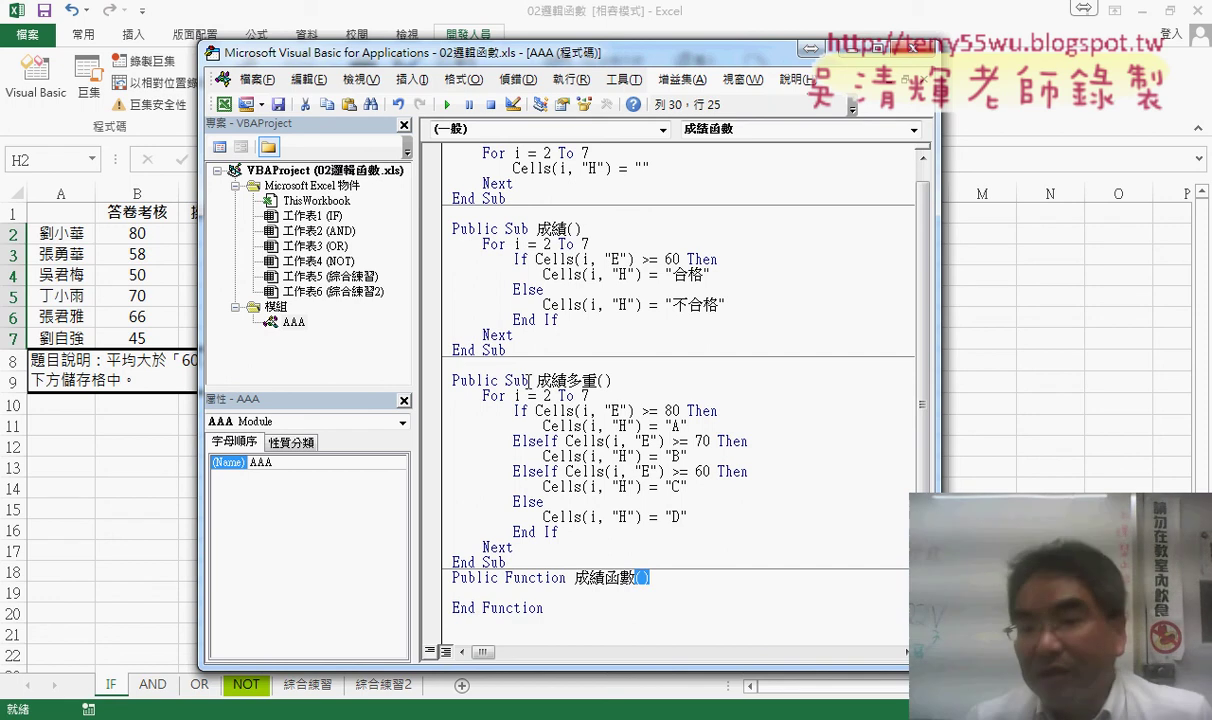
left_click(535, 578)
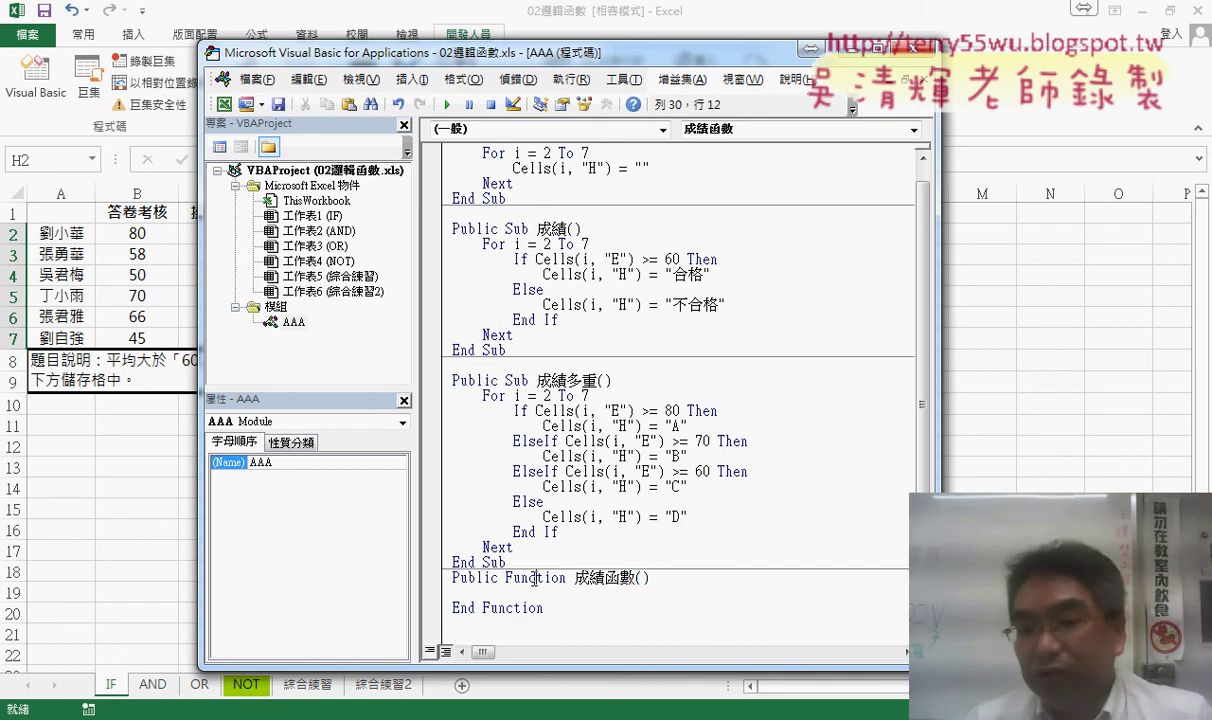
left_click(617, 381)
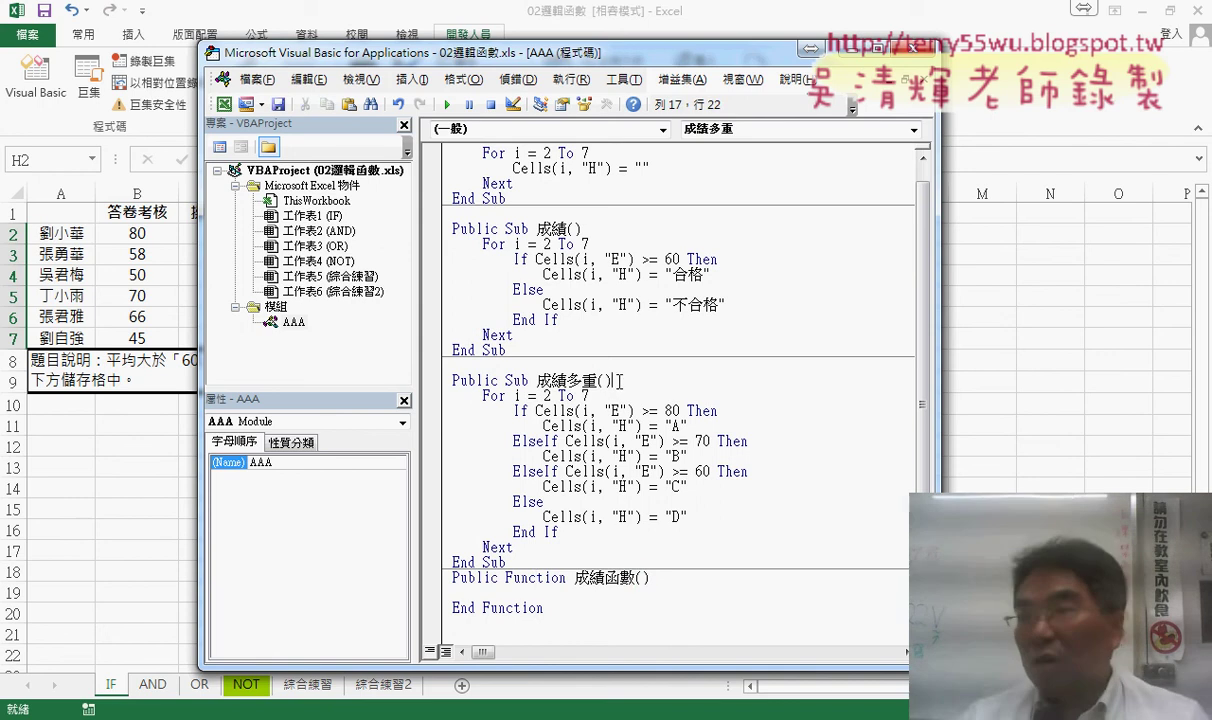
left_click_drag(619, 381, 598, 382)
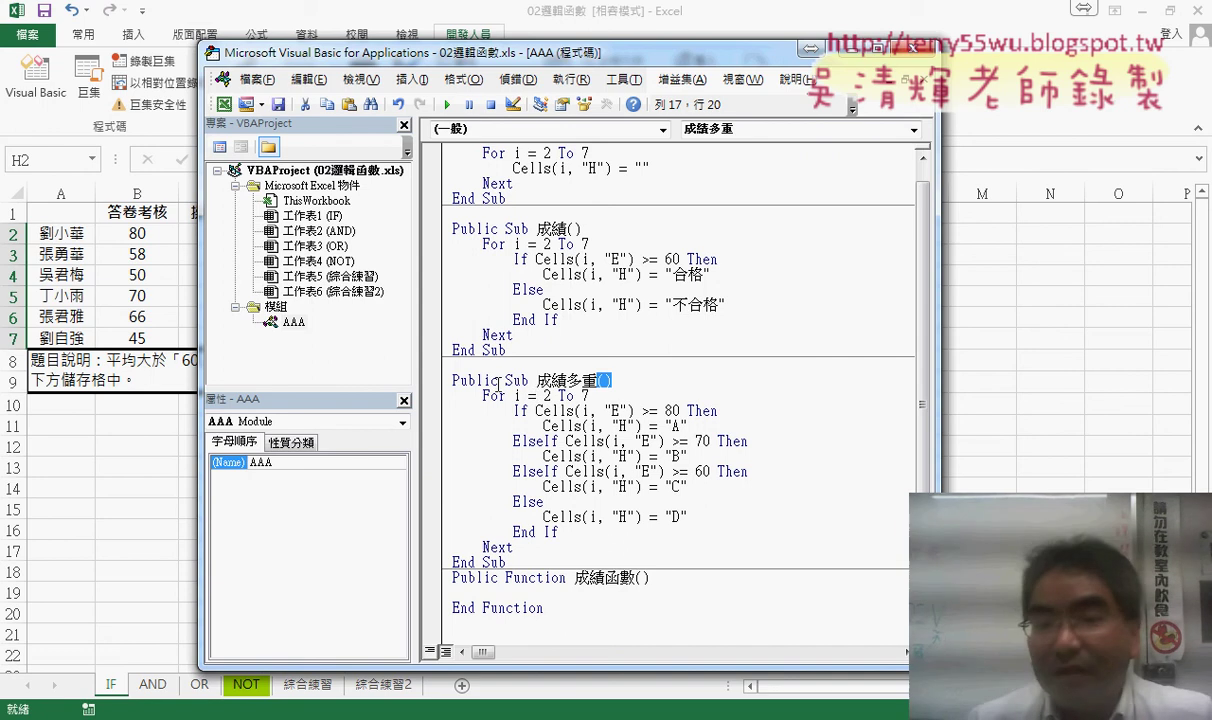
Delete 'Public' from the 成績函數 declaration and retype it, then open the Insert menu
left_click_drag(498, 381, 452, 381)
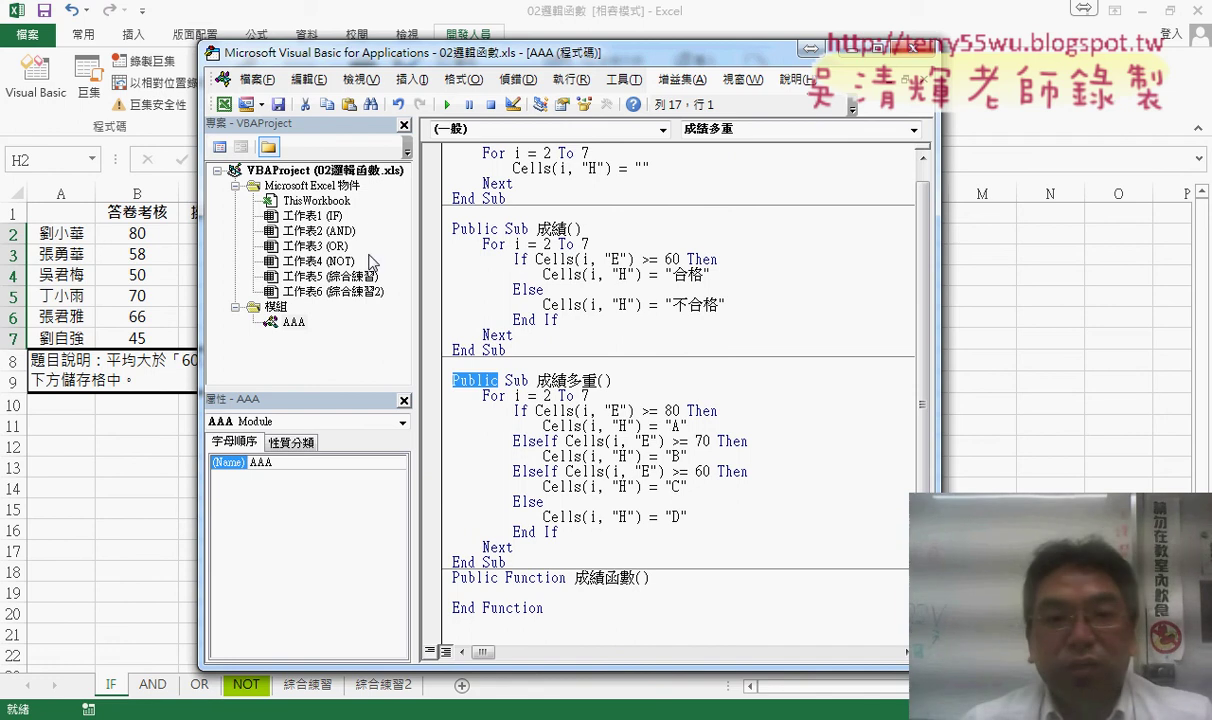
left_click(293, 172)
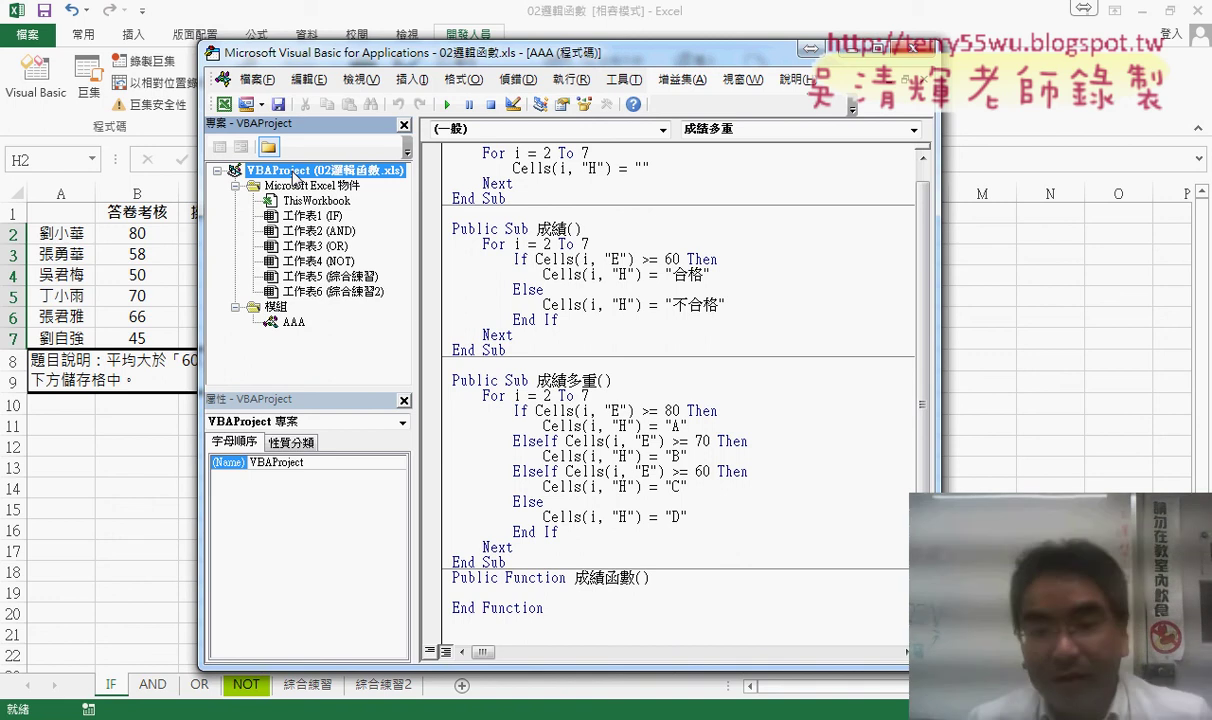
left_click_drag(505, 578, 452, 578)
key("Delete")
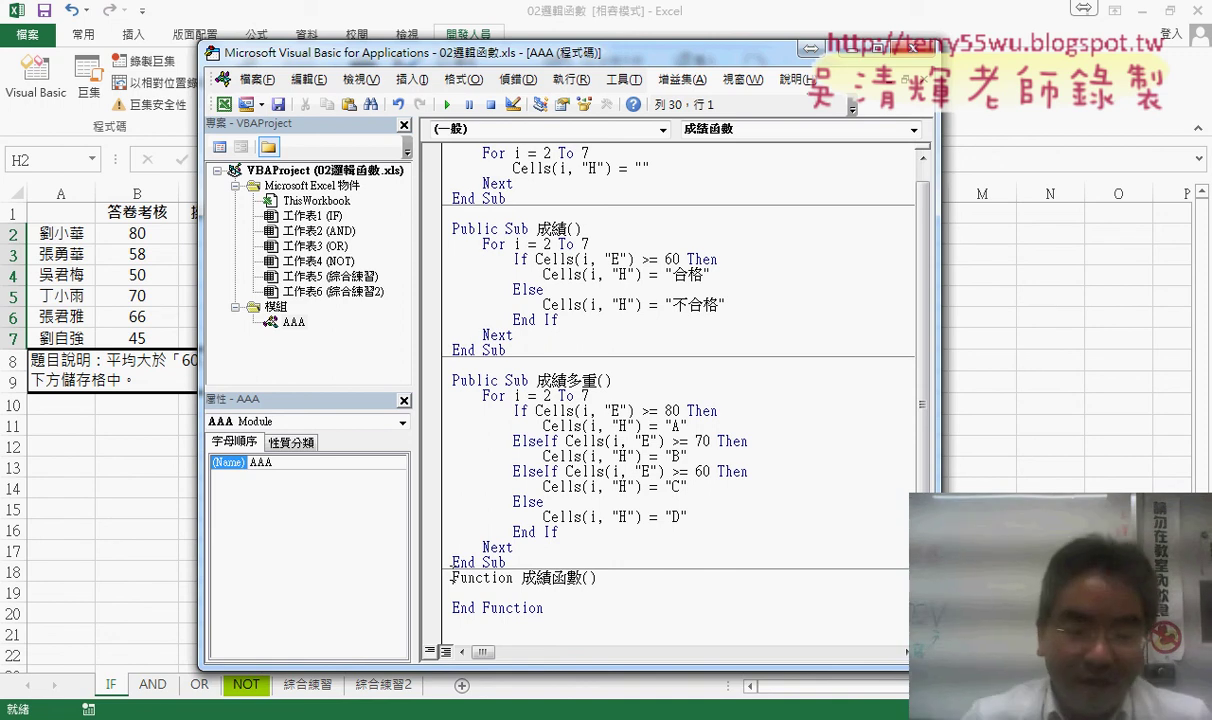
type("Public")
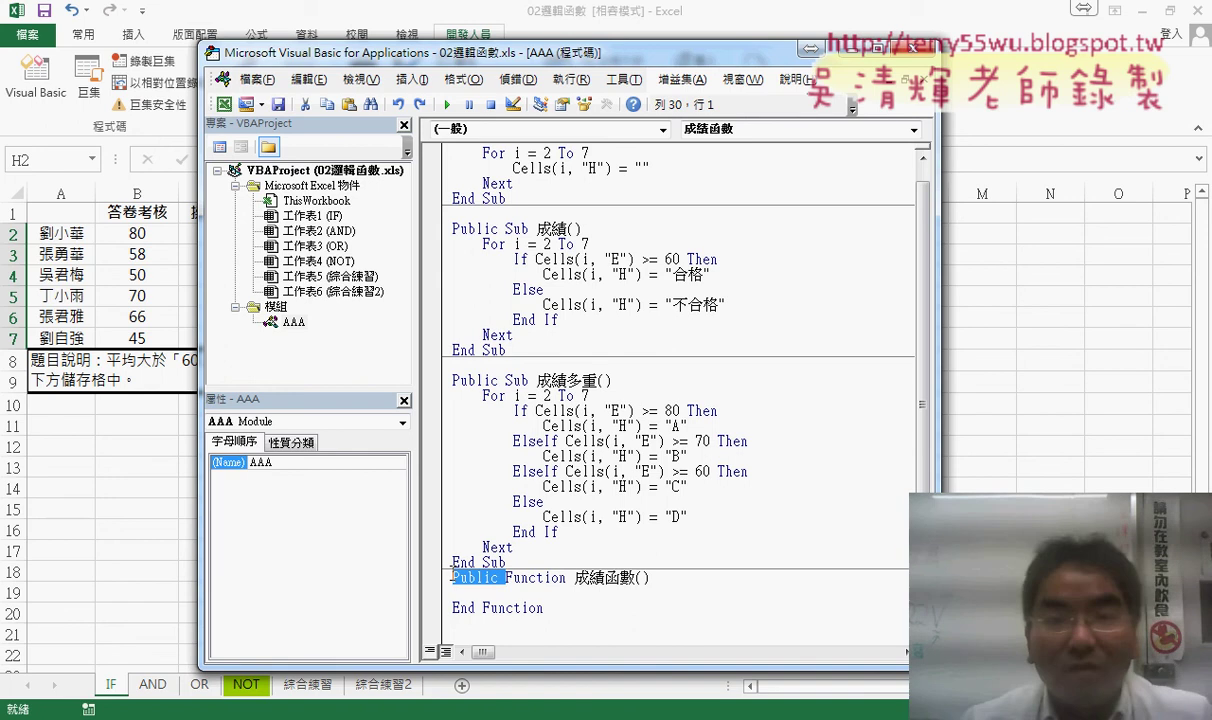
left_click(413, 79)
Open Add Procedure, try the Private scope option, cancel it, and reposition the editor window
left_click(435, 110)
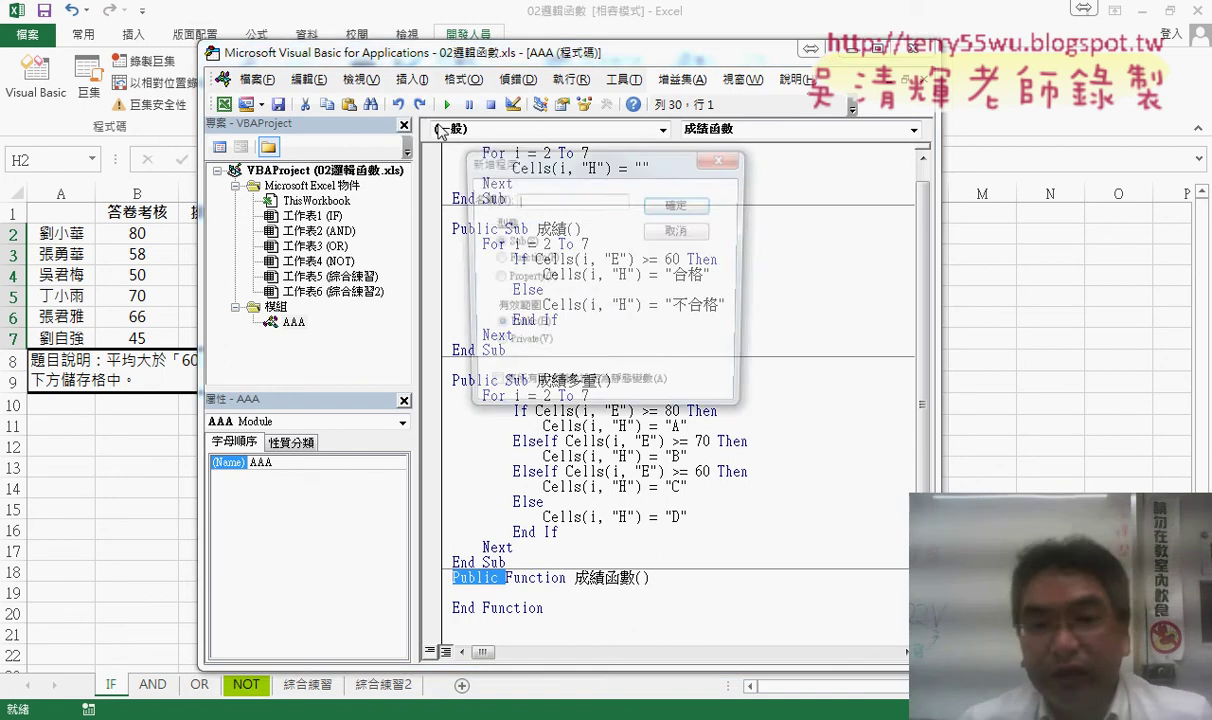
left_click(517, 350)
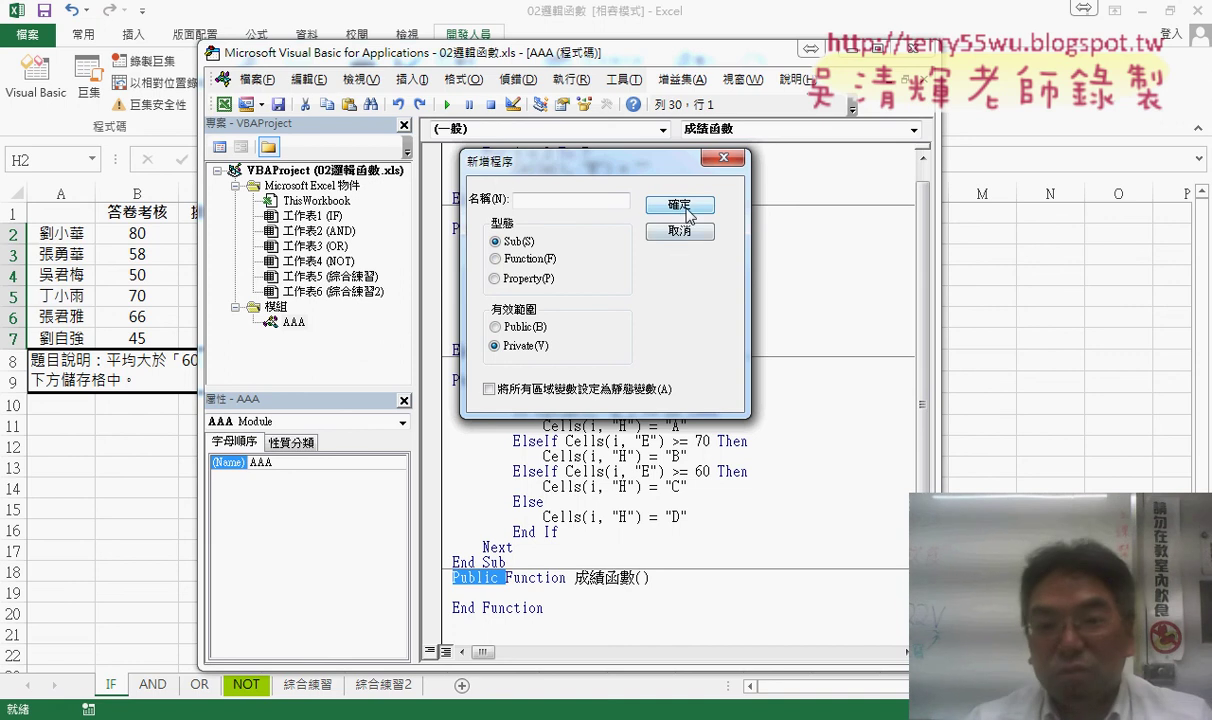
left_click(696, 236)
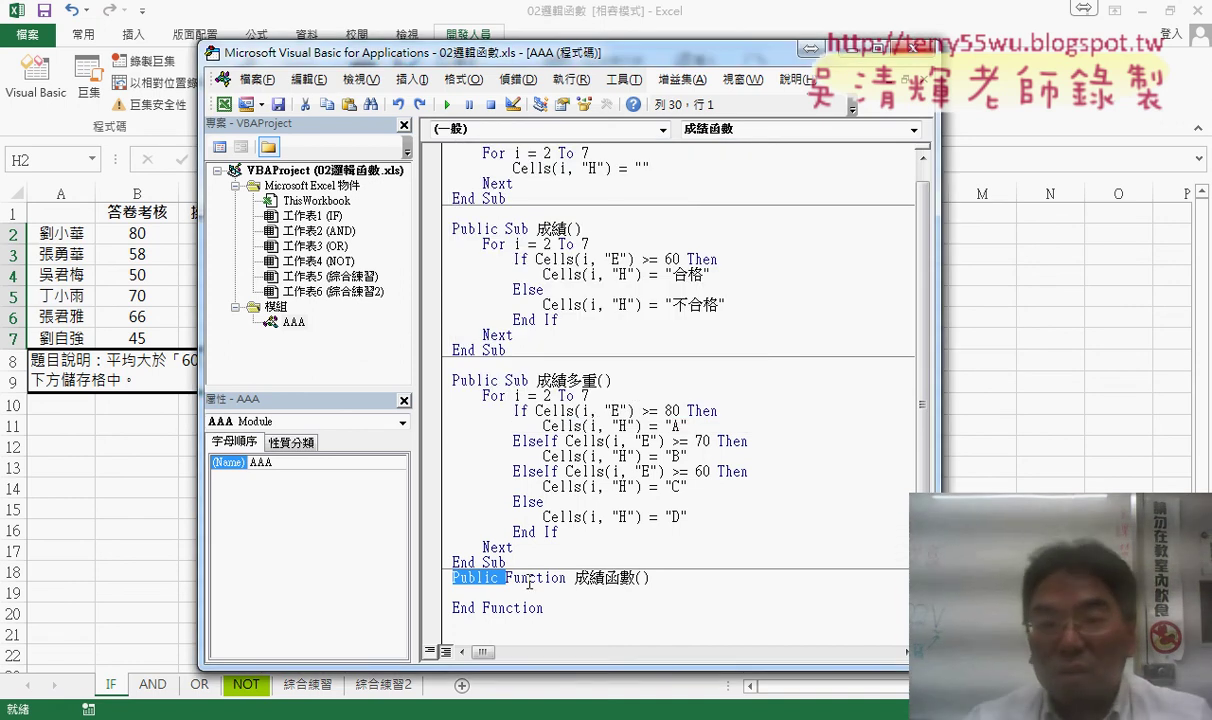
left_click(605, 578)
left_click_drag(515, 66, 572, 174)
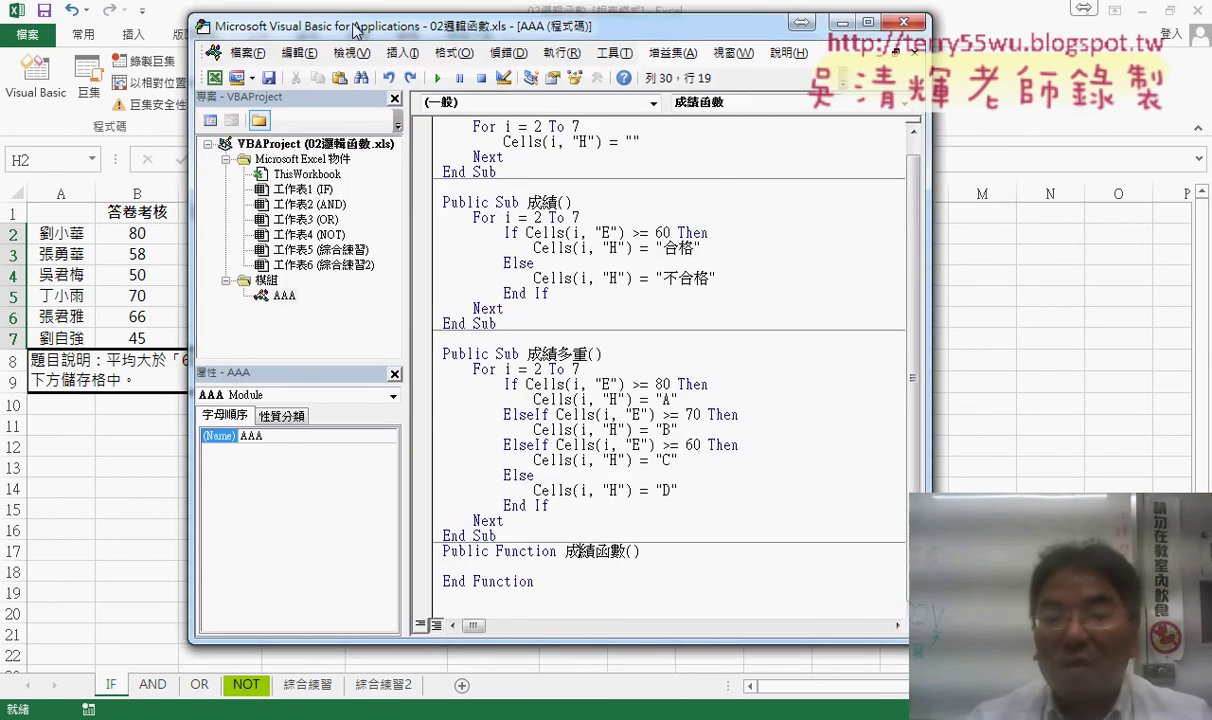
Place the cursor inside the empty parentheses of Public Function 成績函數()
left_click_drag(403, 155, 335, 22)
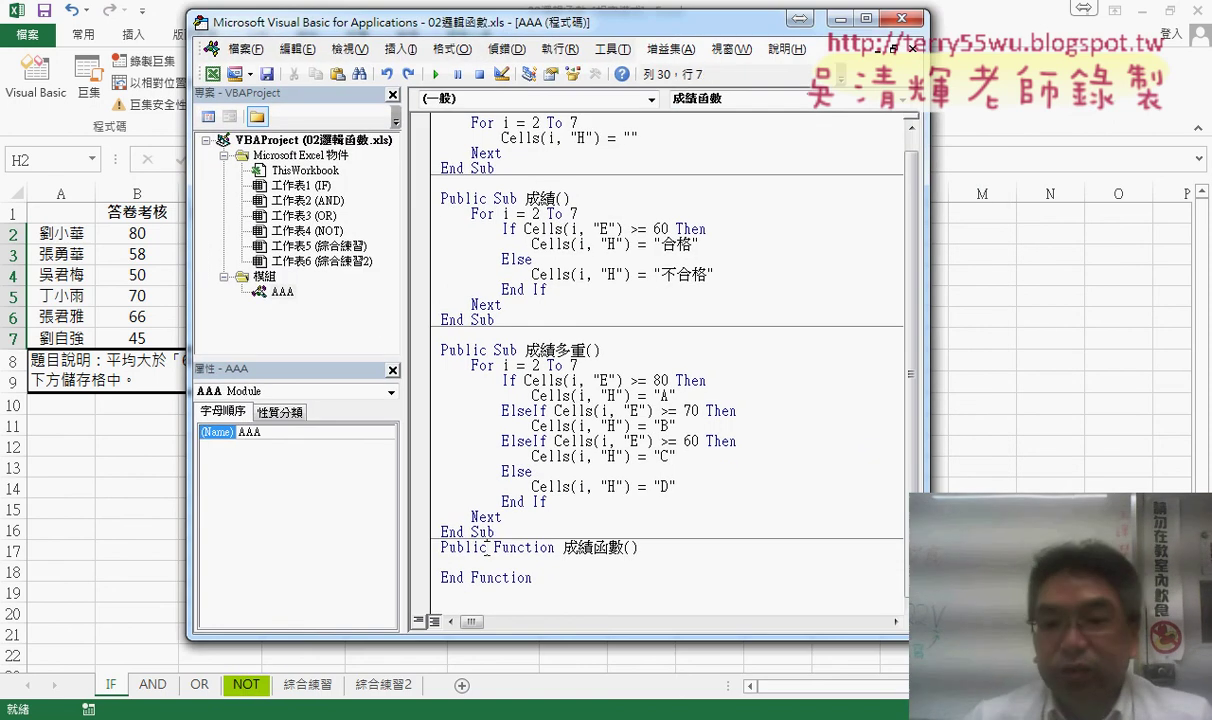
double_click(463, 547)
left_click_drag(625, 548, 733, 548)
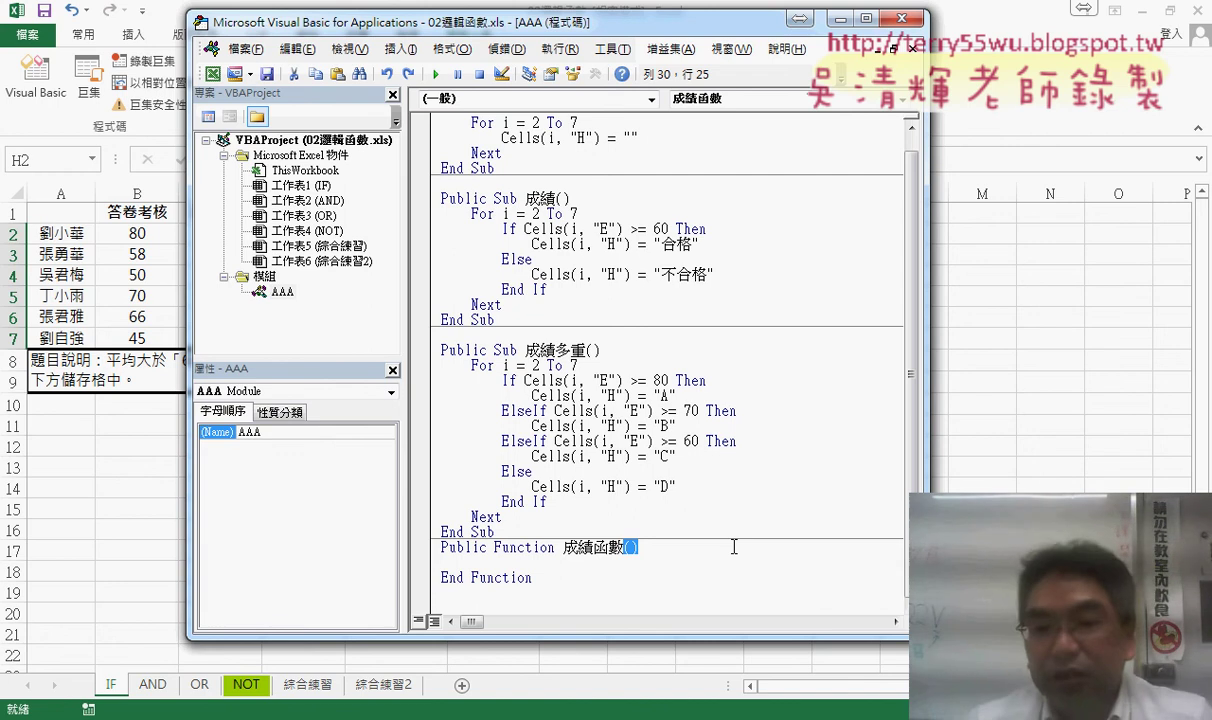
key("Right")
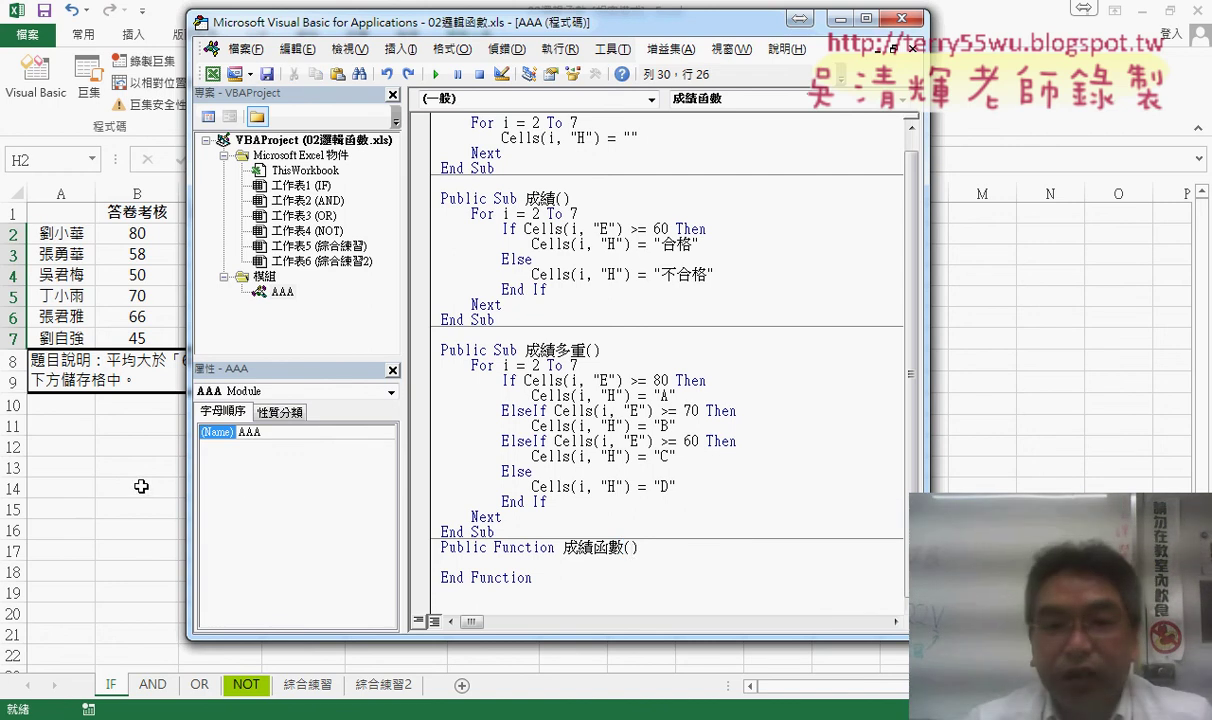
Check the 平均成績 header in cell E1 and enter 平均成績 as the function's parameter
left_click(137, 425)
left_click(420, 212)
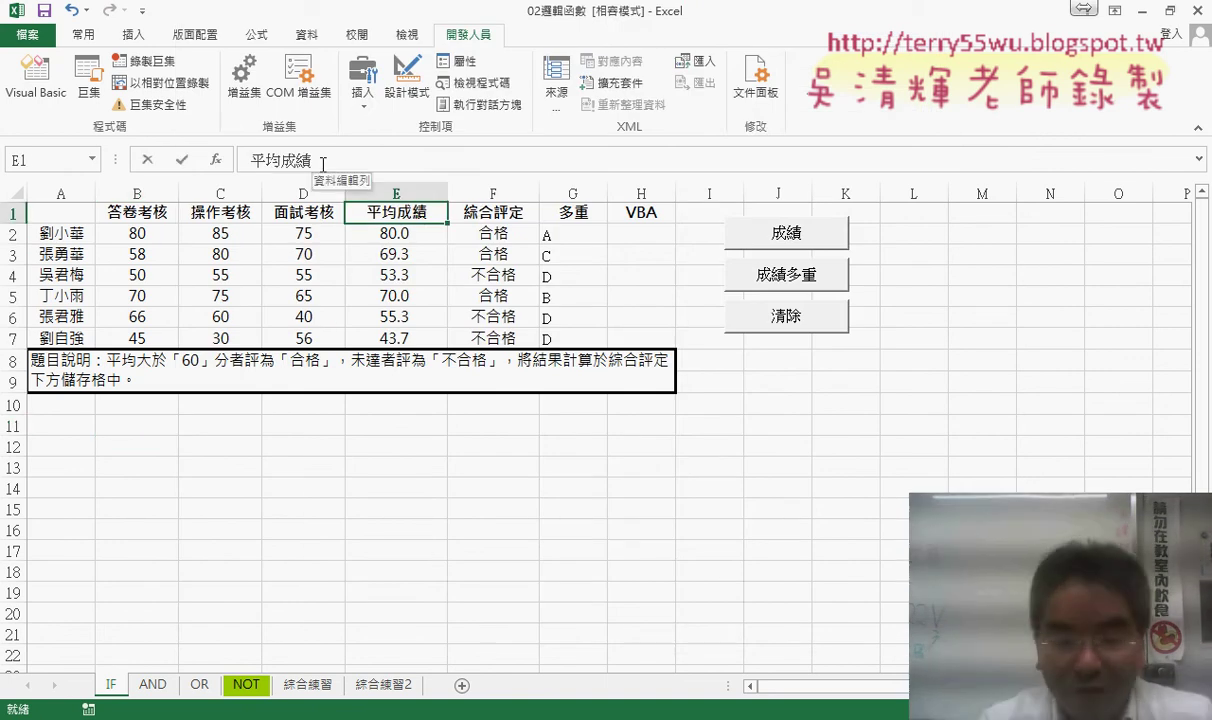
left_click_drag(350, 161, 252, 163)
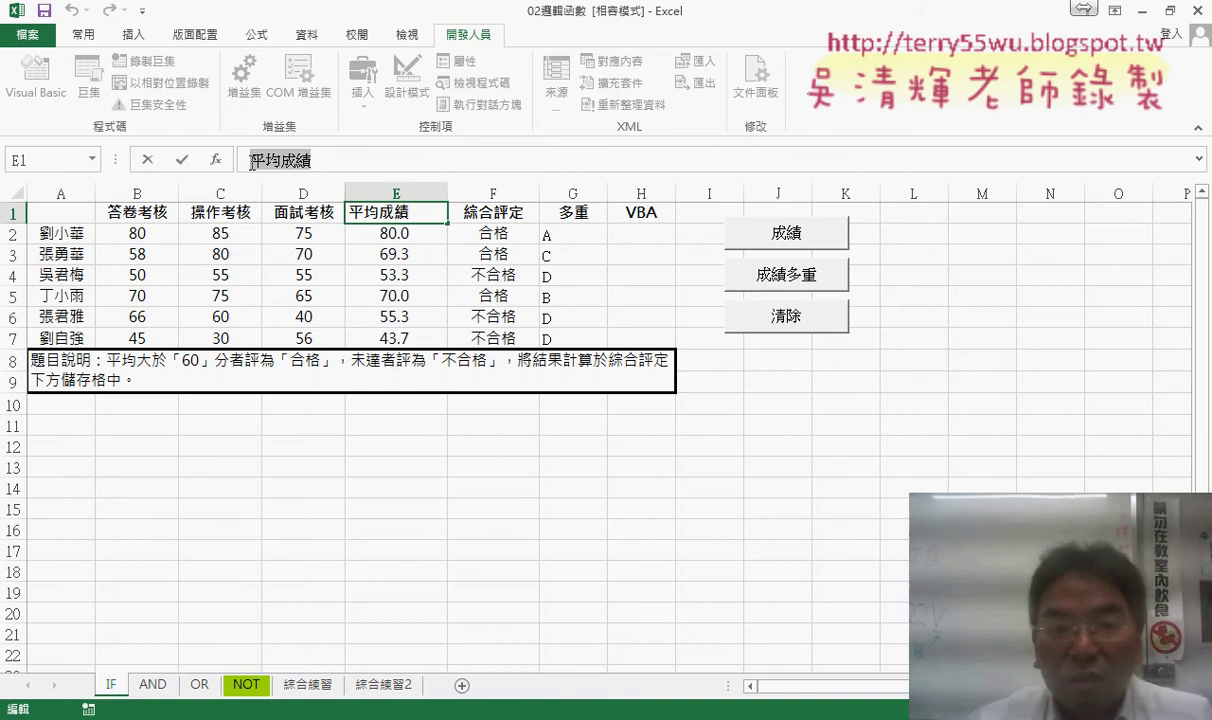
left_click(146, 160)
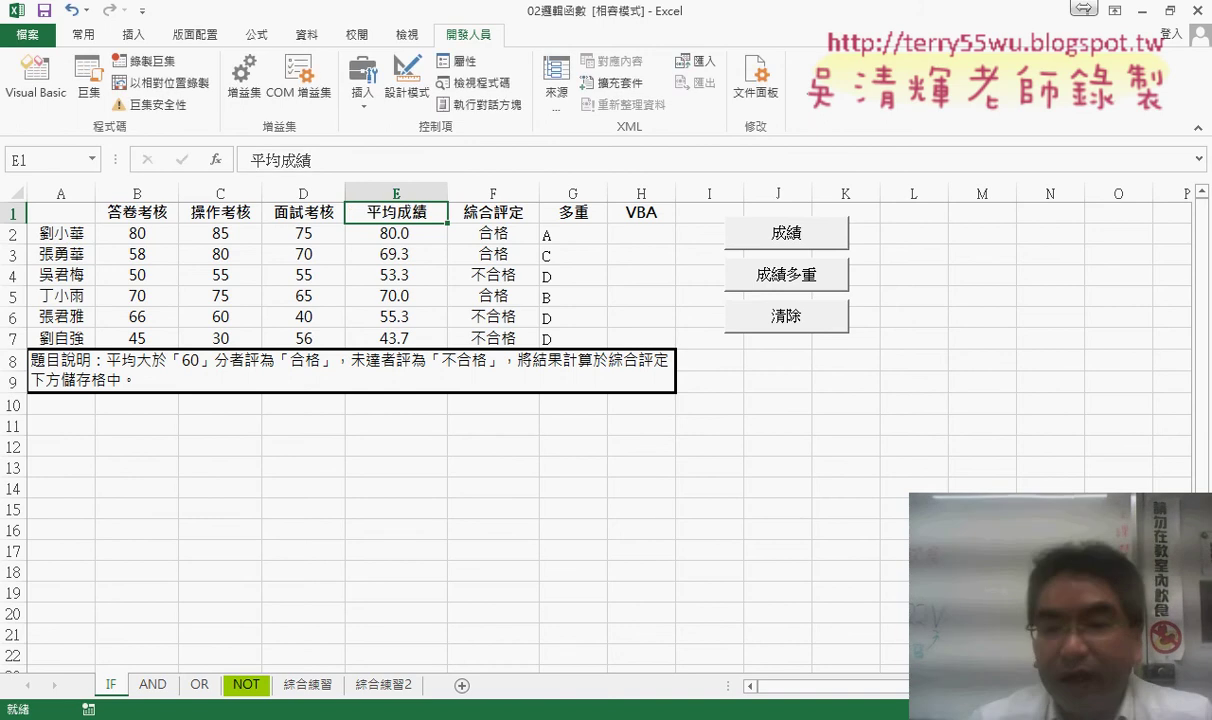
left_click(433, 614)
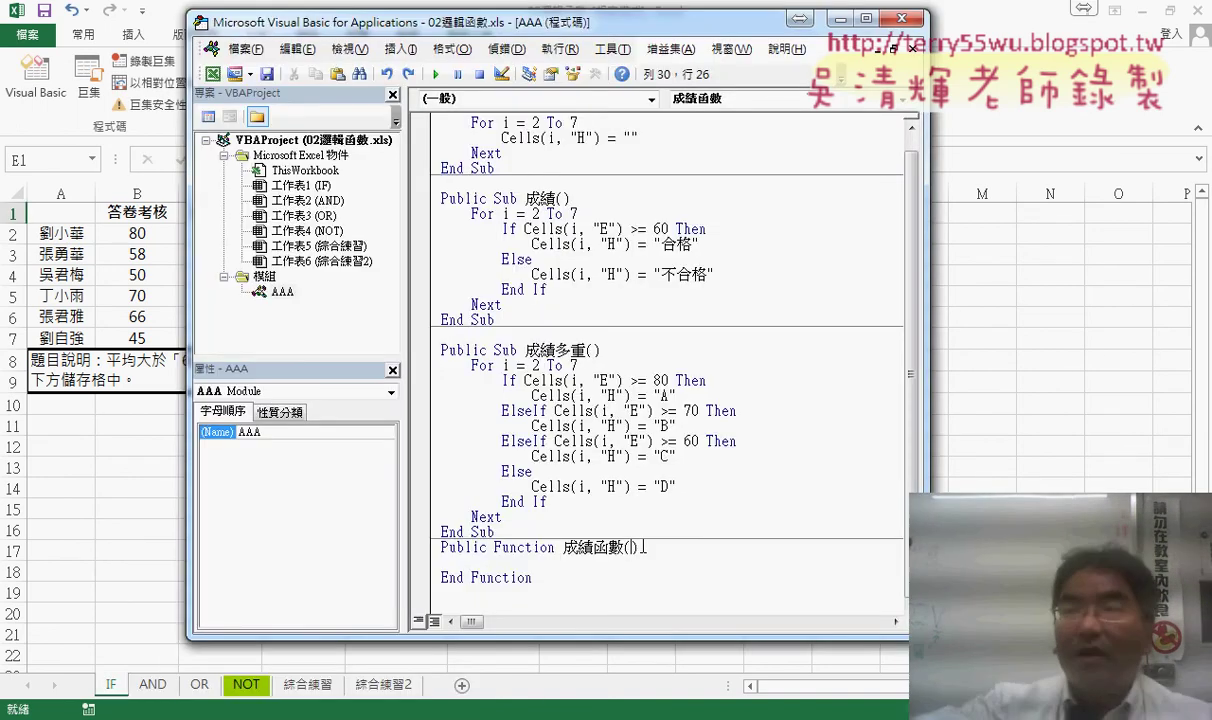
type("平均成績")
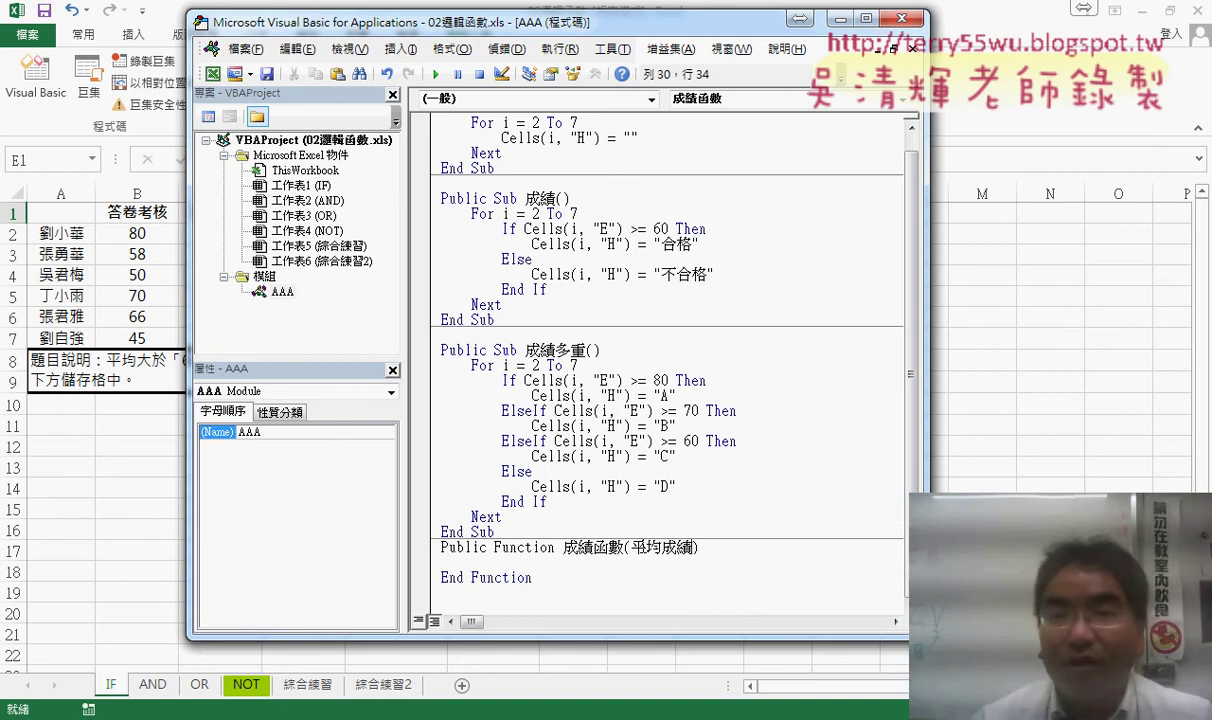
left_click_drag(502, 20, 517, 307)
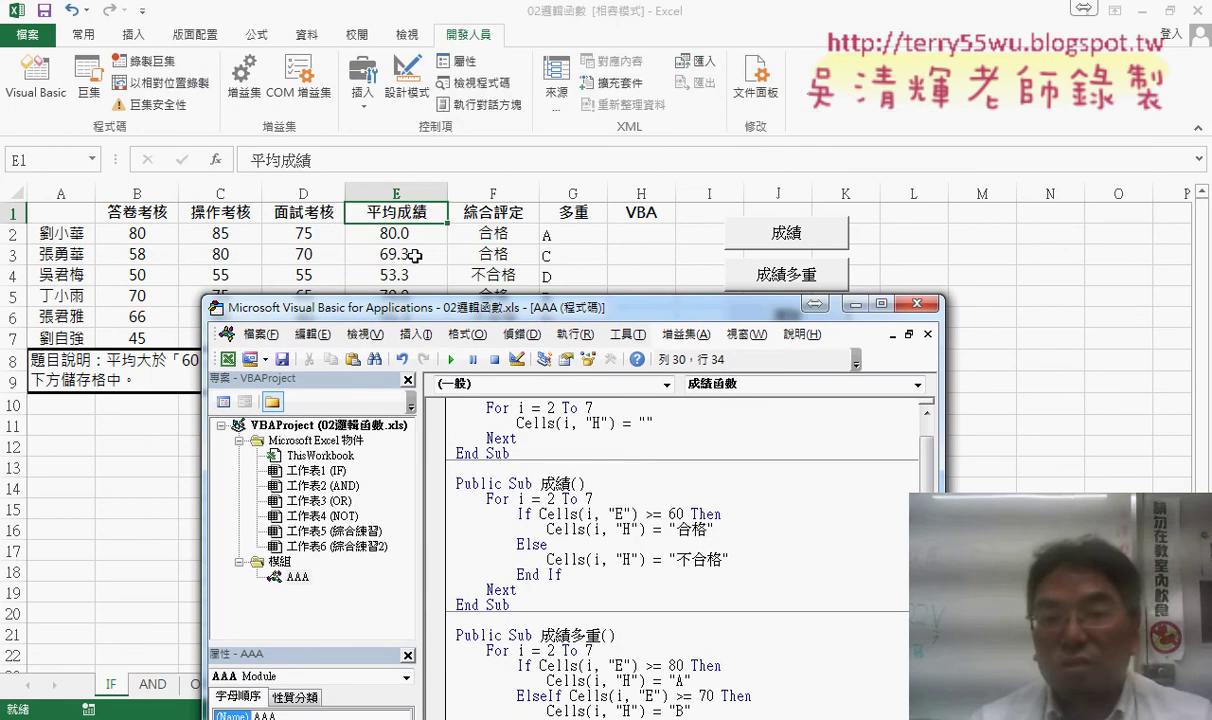
Add an indented empty line in 成績函數's body and select Sub 成績's If/Else grading block
mouse_move(513, 312)
left_mouse_down()
mouse_move(566, 130)
mouse_move(766, 80)
left_mouse_up()
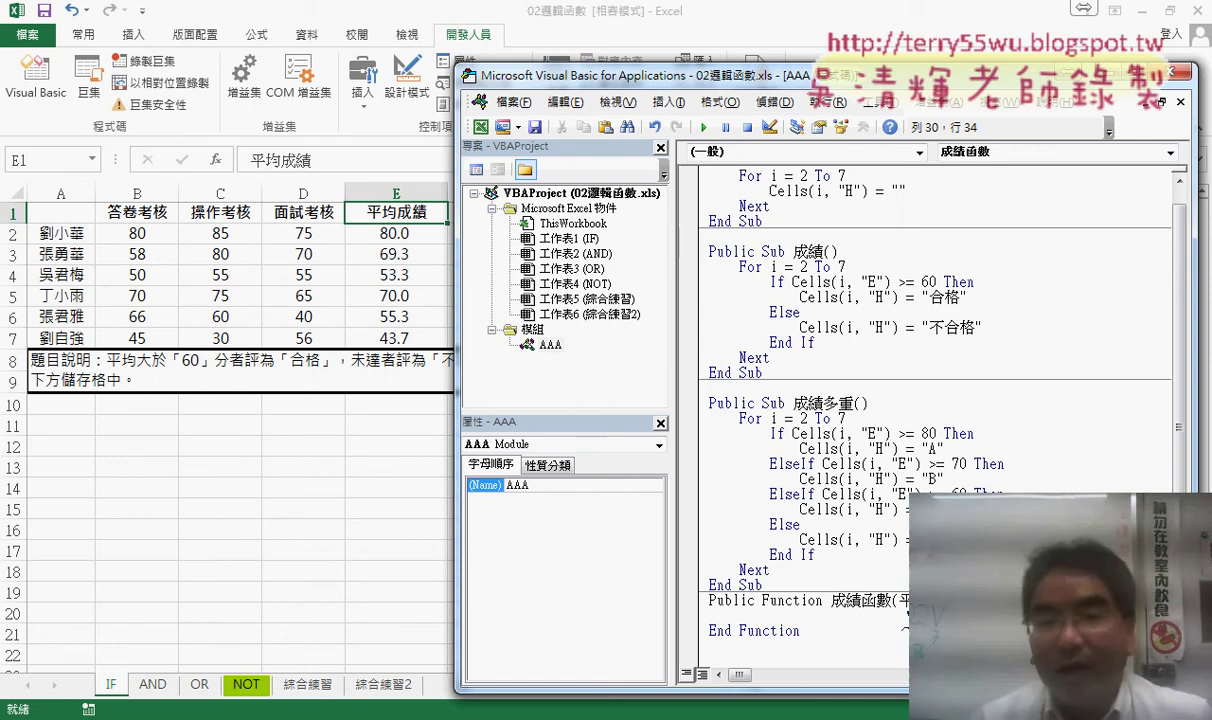
mouse_move(420, 250)
left_mouse_down()
mouse_move(428, 233)
mouse_move(850, 500)
mouse_move(905, 600)
left_mouse_up()
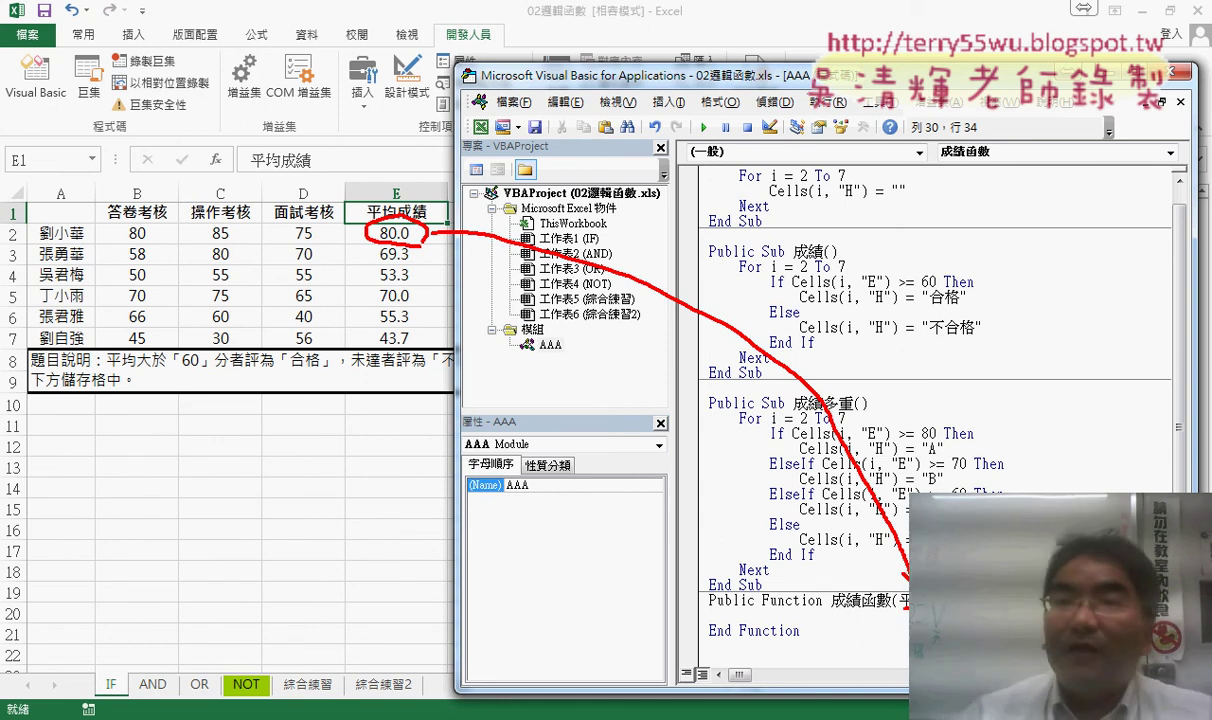
key("Escape")
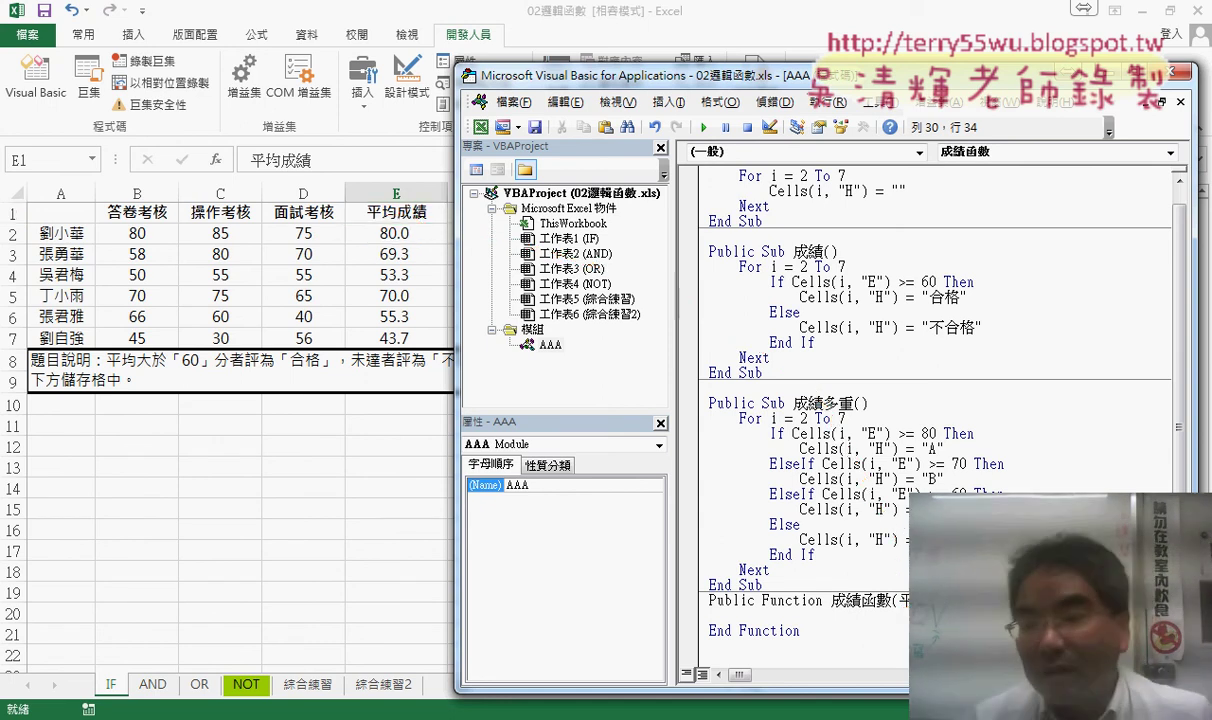
key("Return")
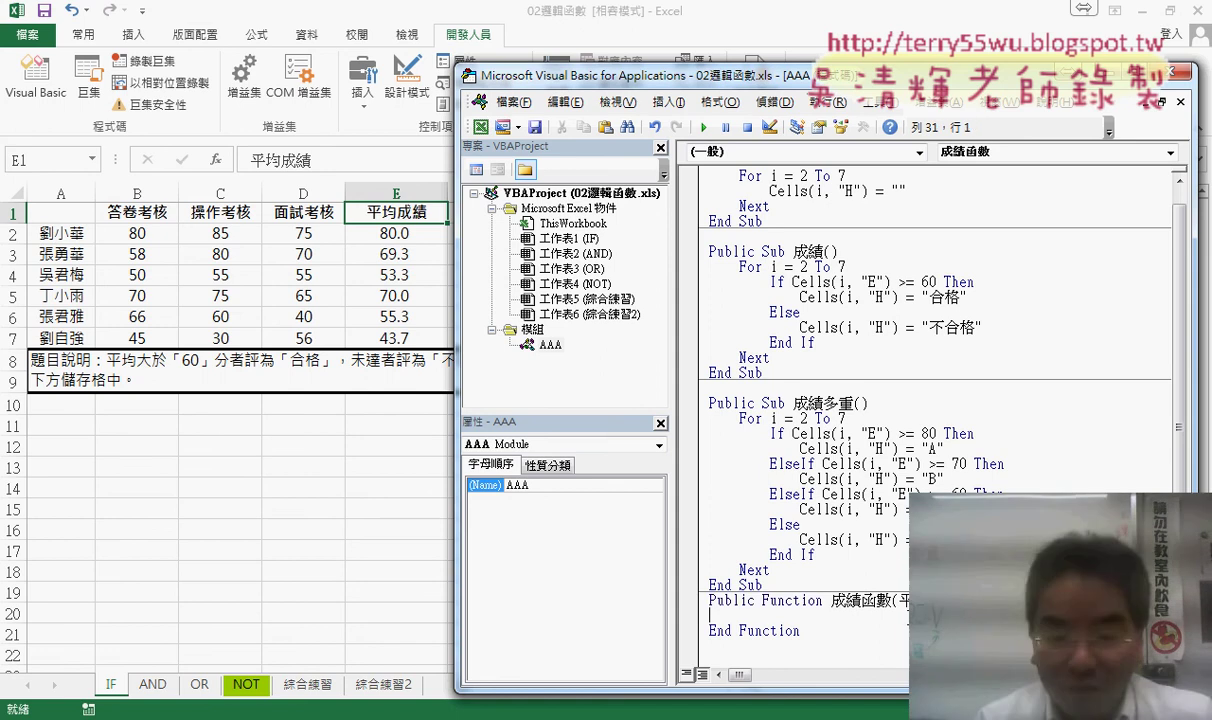
key("Tab")
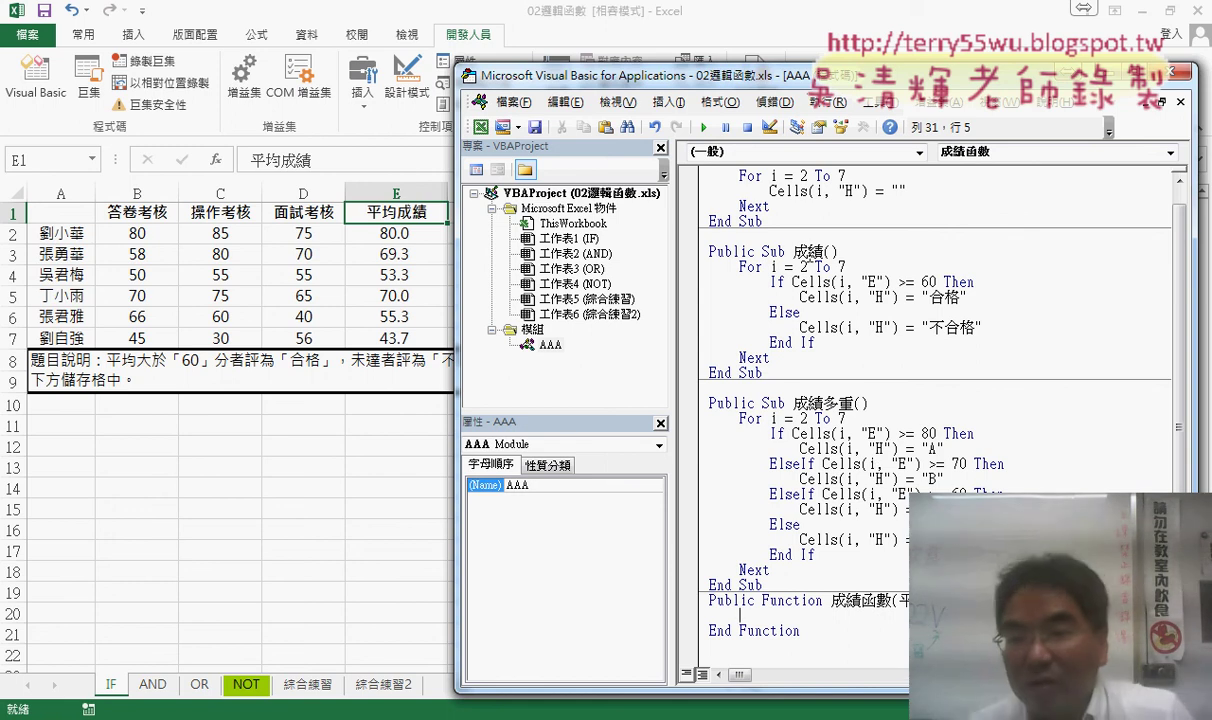
left_click_drag(816, 342, 756, 292)
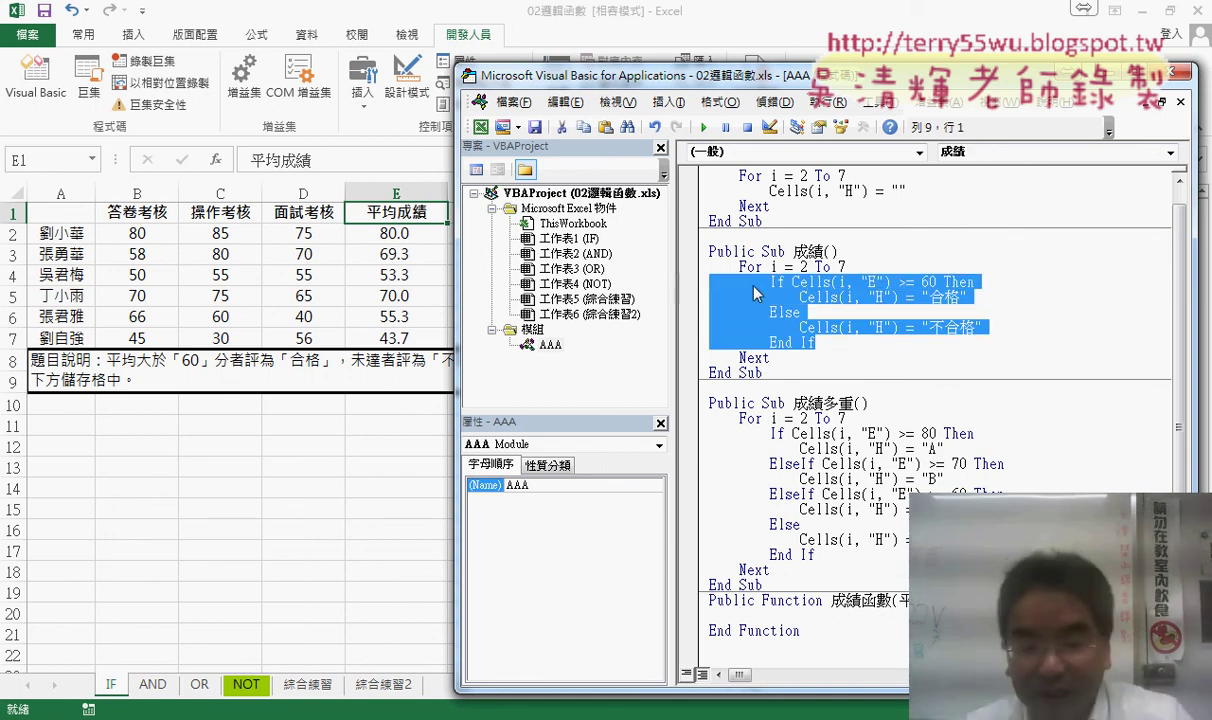
Paste the grading block into 成績函數 and outdent it by one level
left_click(755, 616)
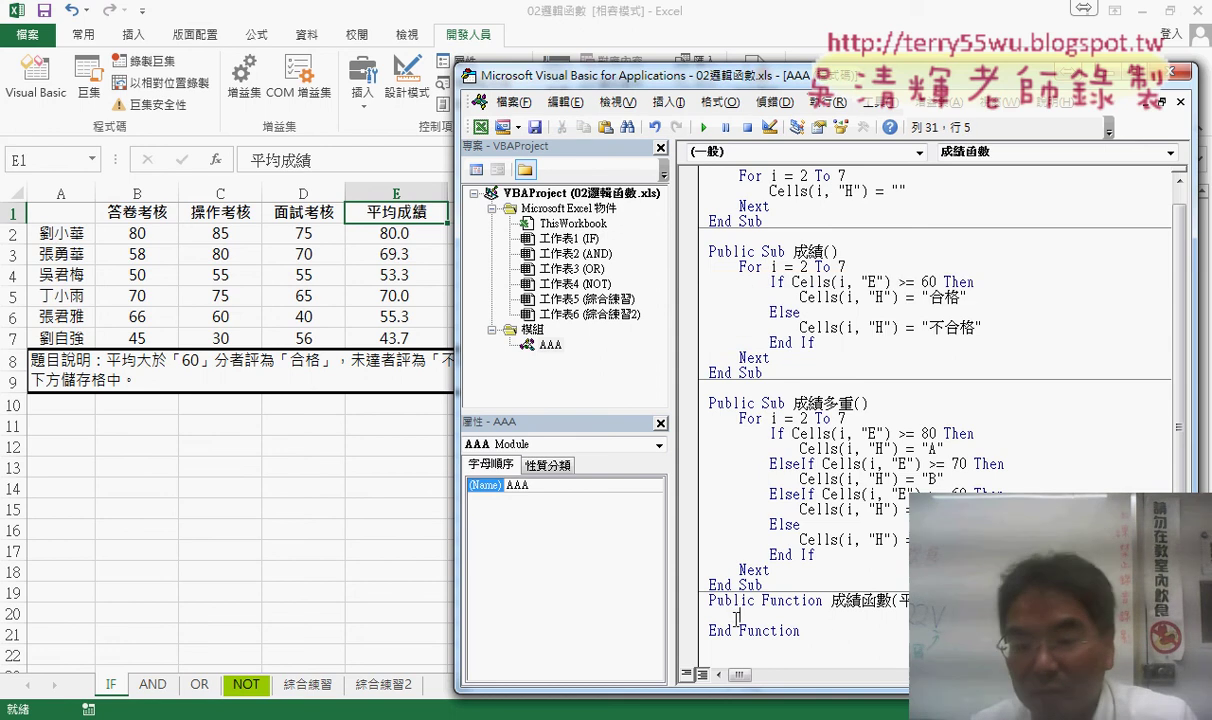
left_click_drag(737, 617, 704, 616)
key("ctrl+v")
left_click_drag(816, 646, 690, 589)
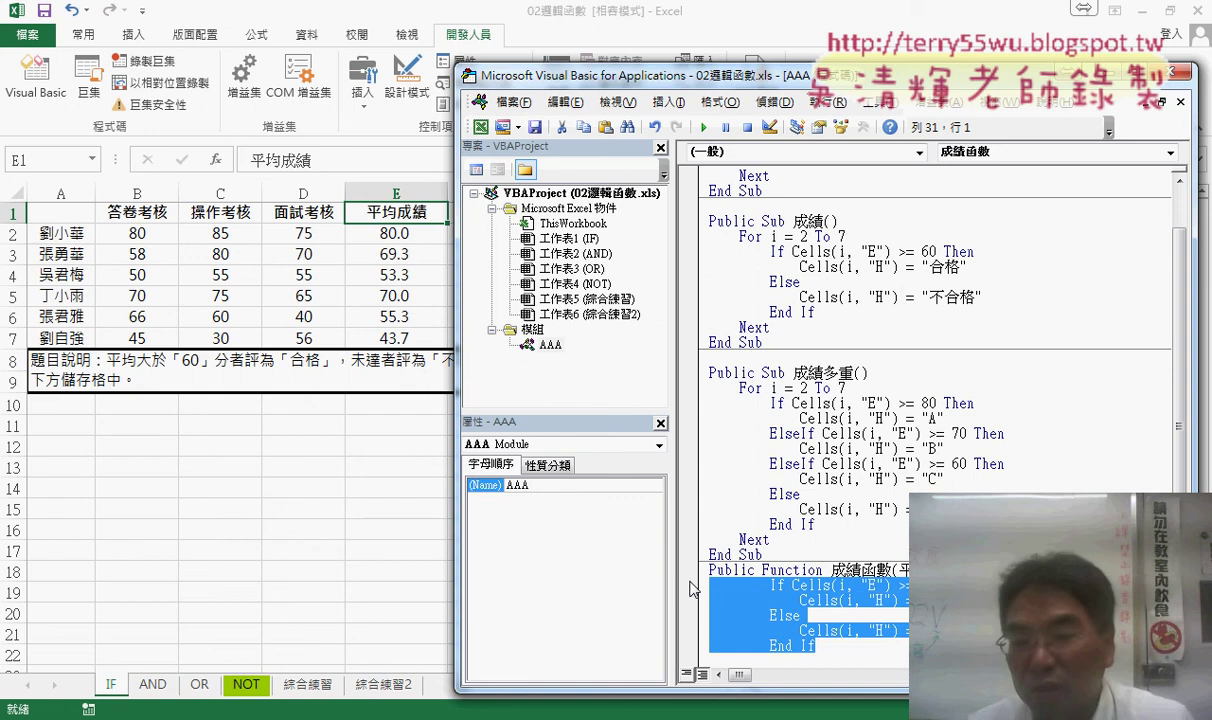
key("shift+Tab")
scroll(838, 590, "down", 1)
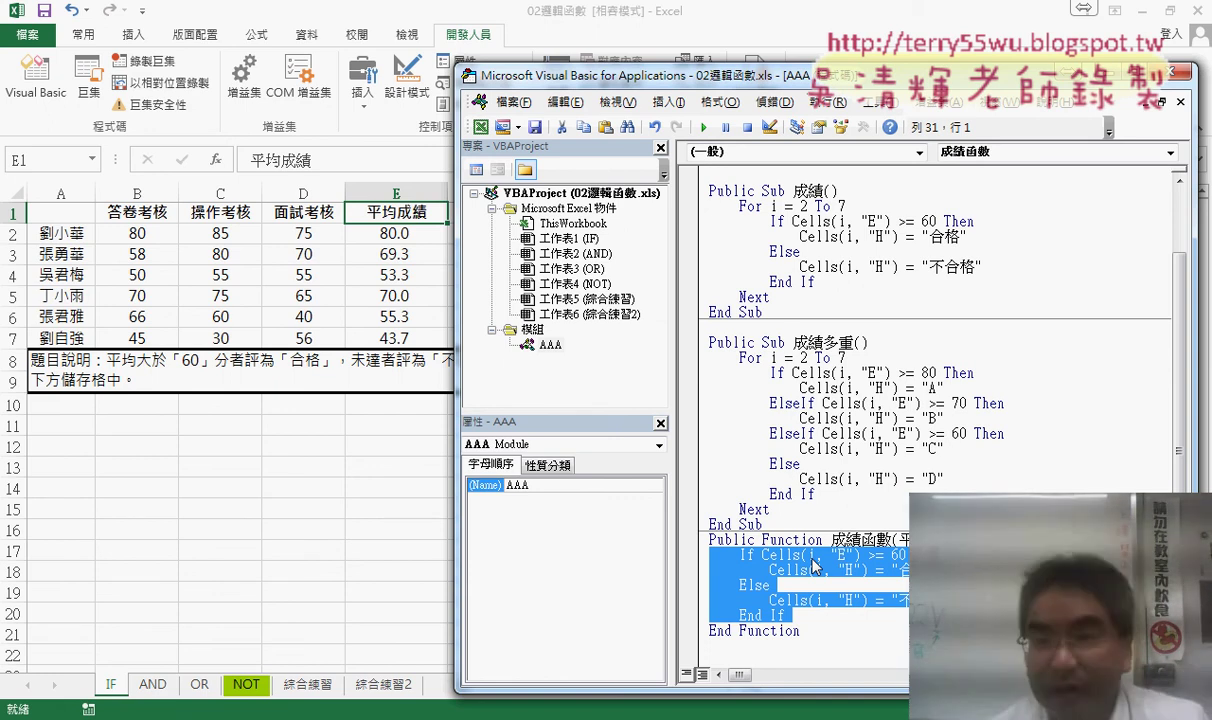
Dock the Edit toolbar, then highlight Cells(i, "E") and the 平均成績 parameter
right_click(700, 135)
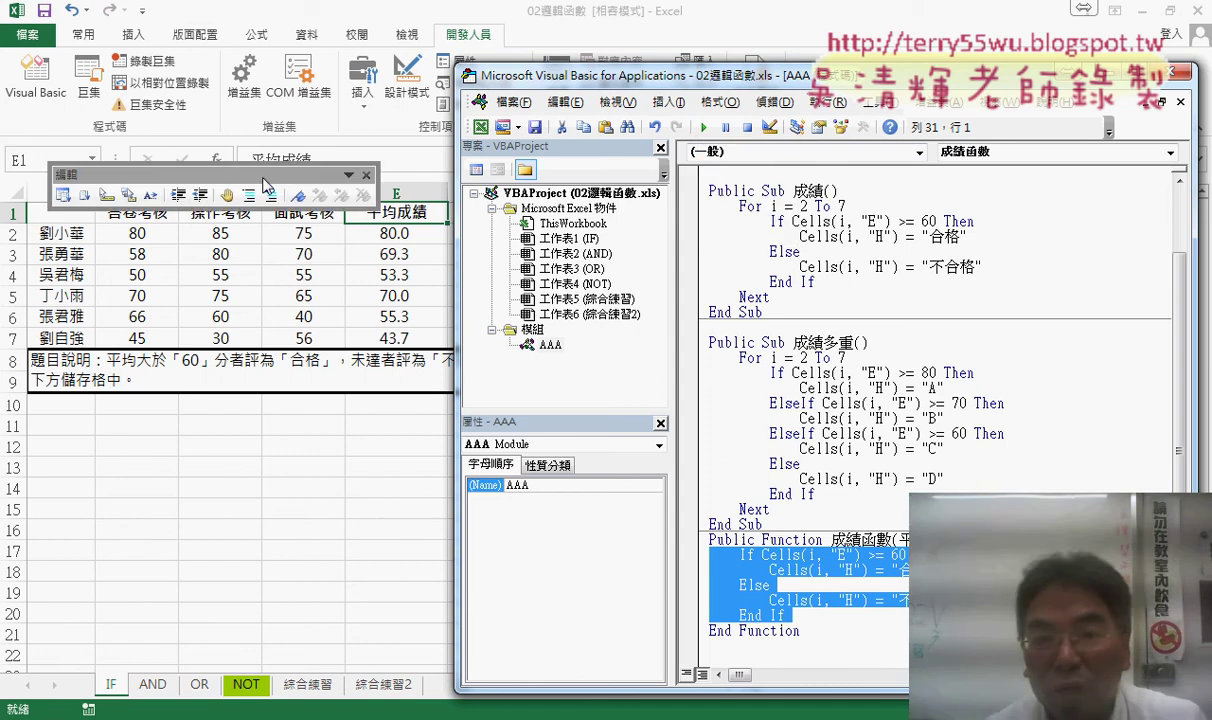
double_click(250, 174)
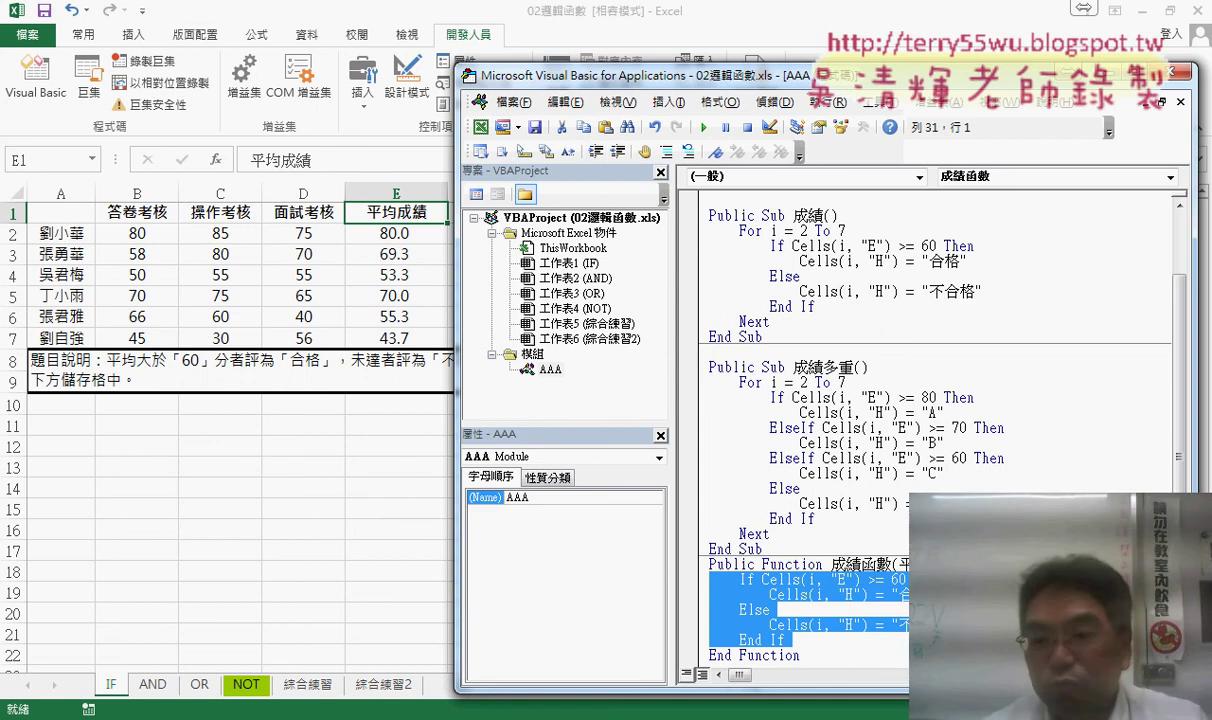
left_click(990, 564)
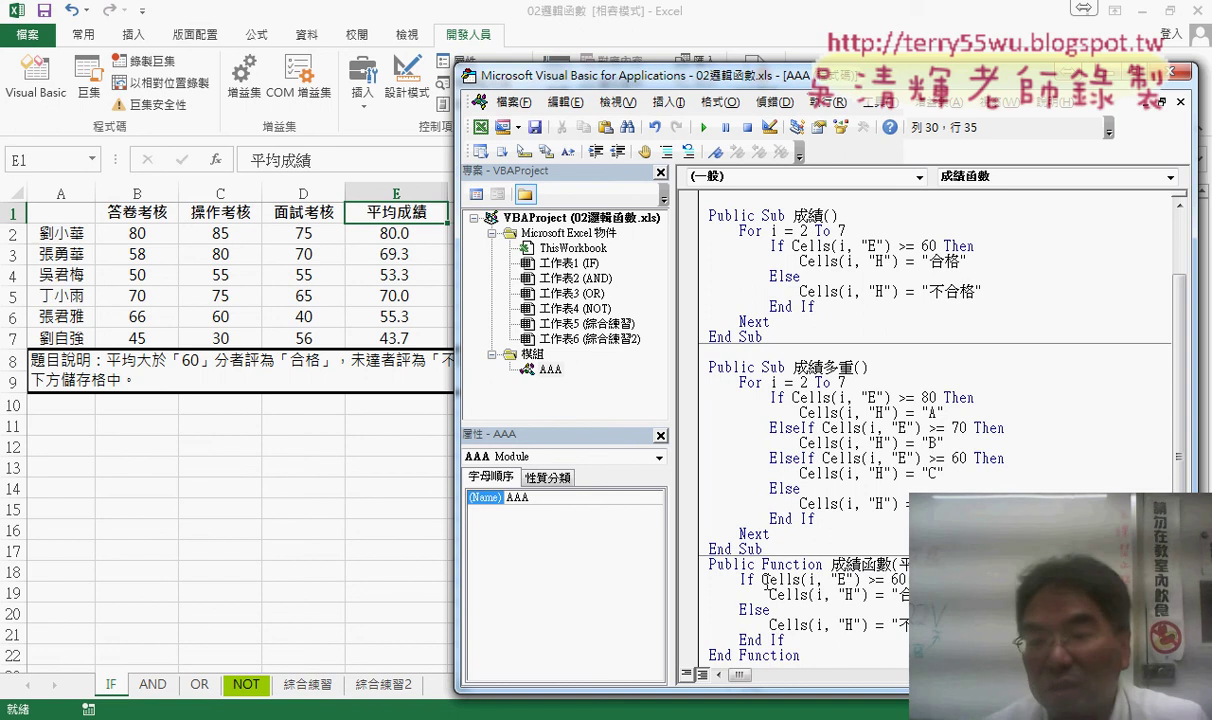
left_click_drag(765, 580, 860, 580)
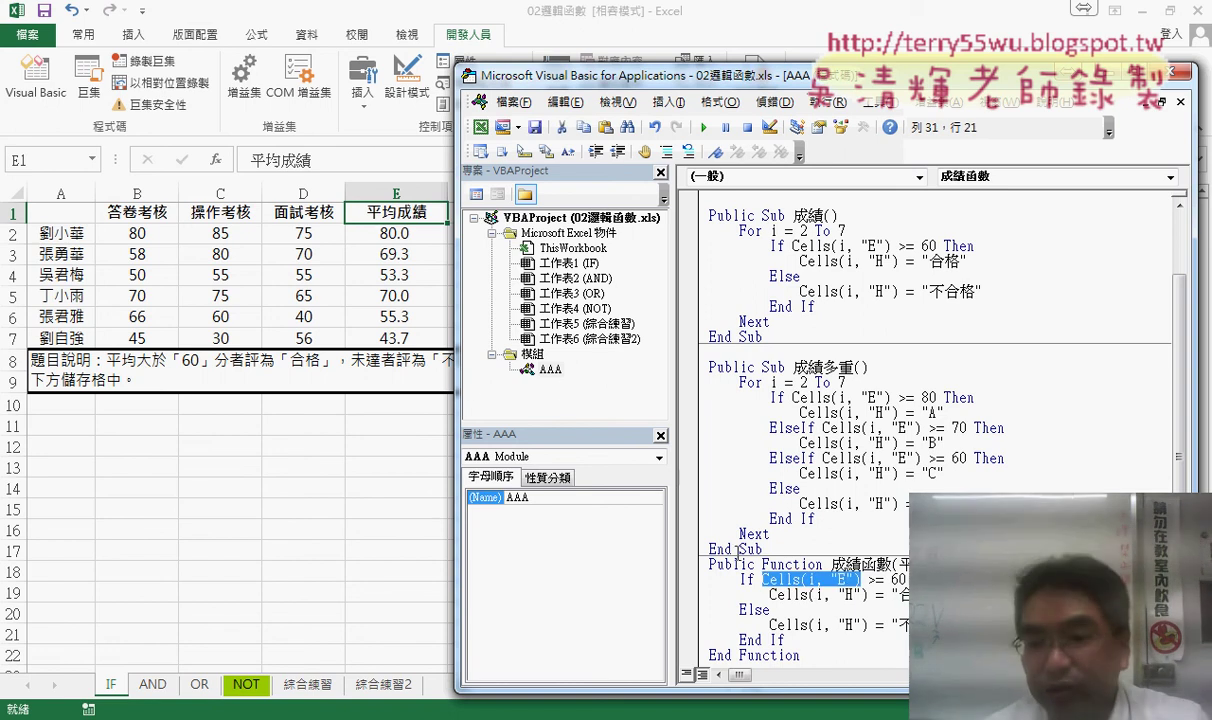
double_click(925, 564)
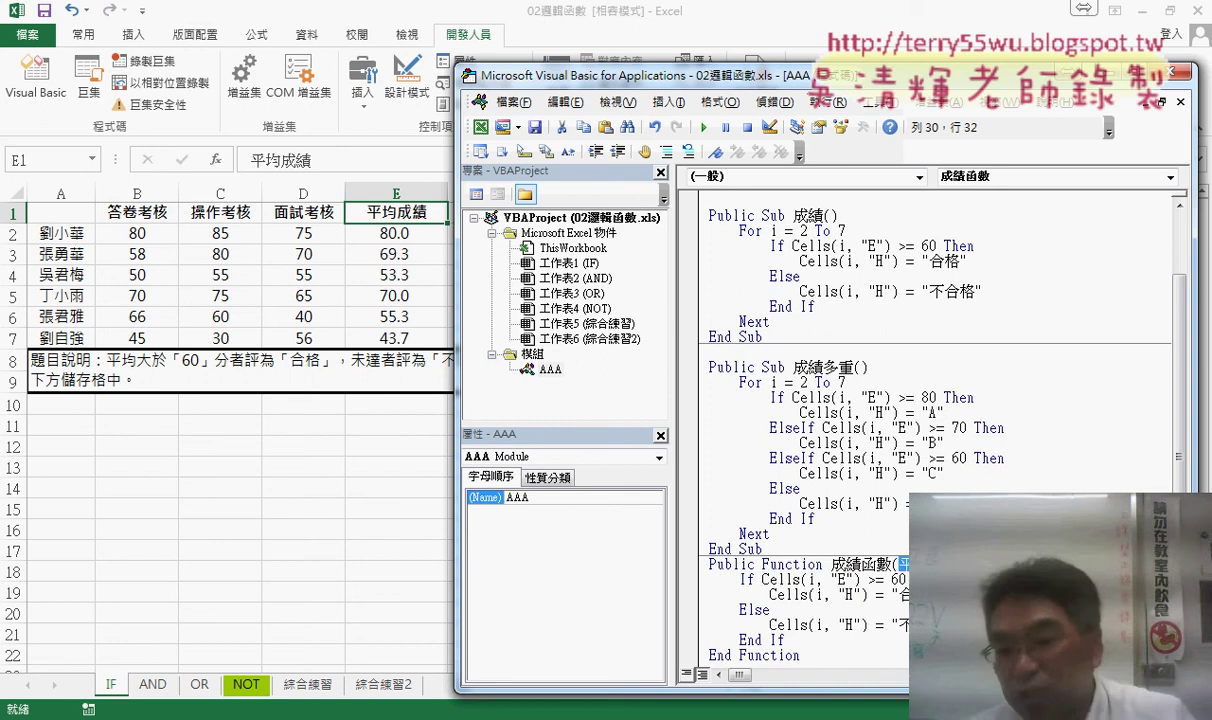
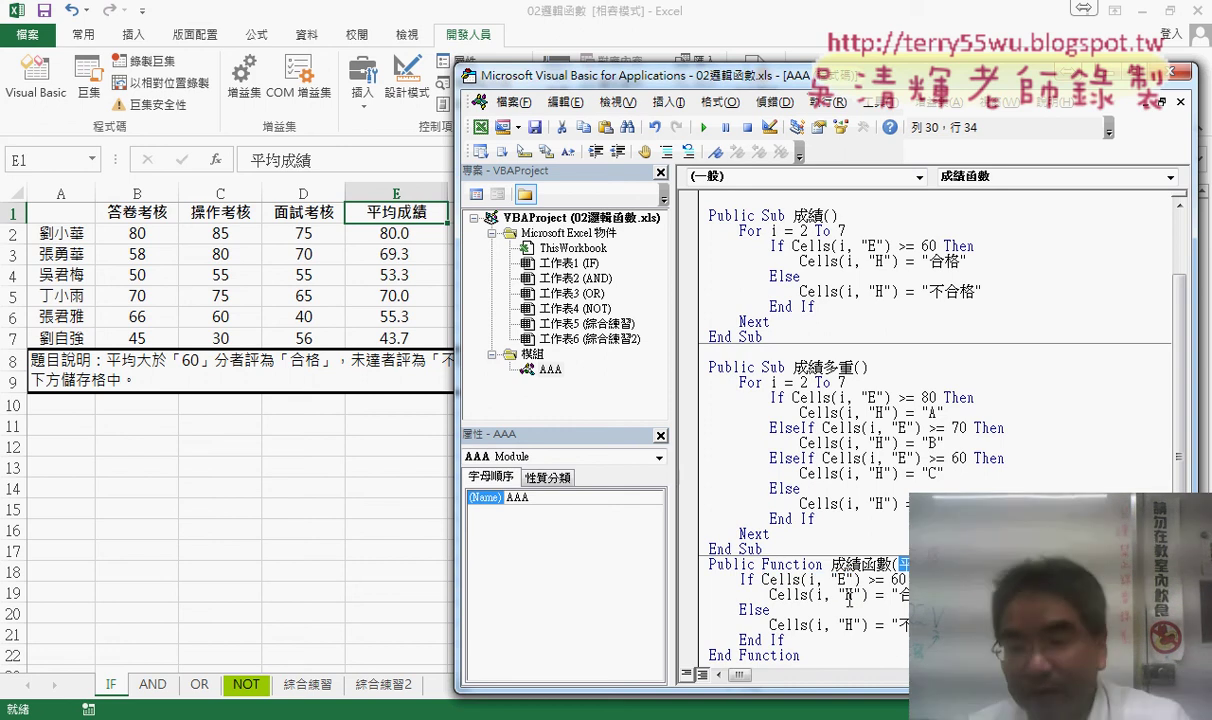
Replace Cells(i, "E") in the If test with the 平均成績 argument
left_click_drag(763, 580, 860, 580)
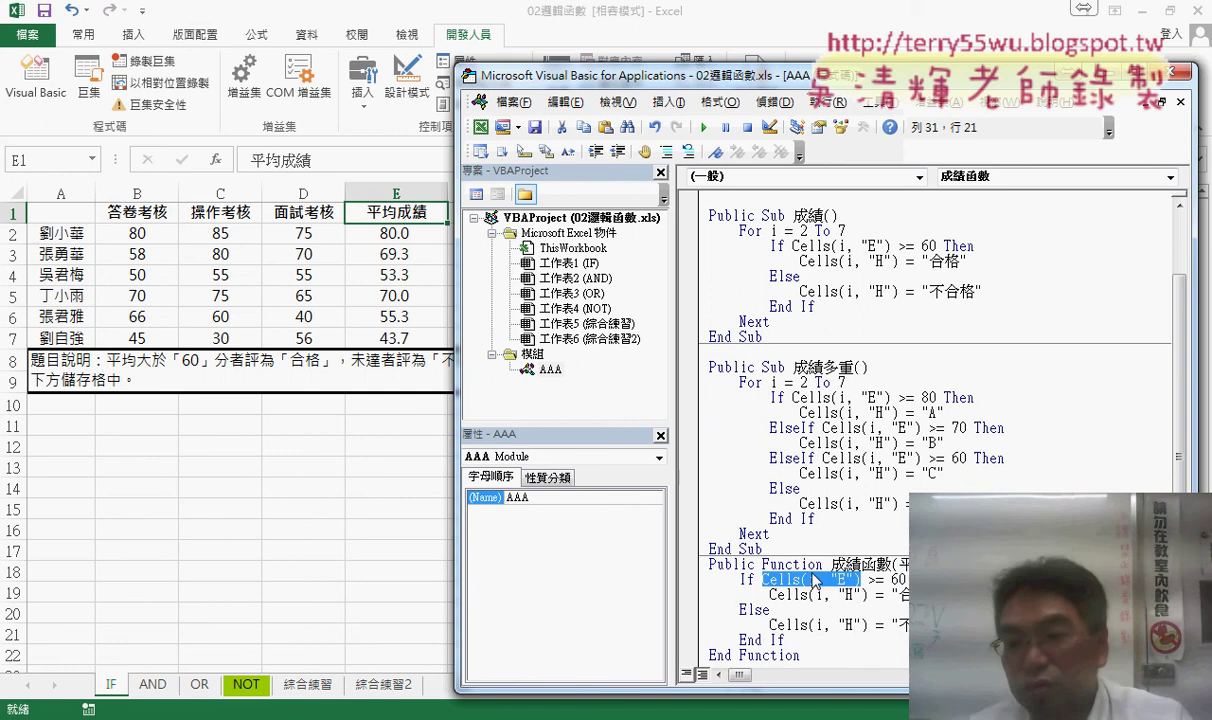
type("平均成績")
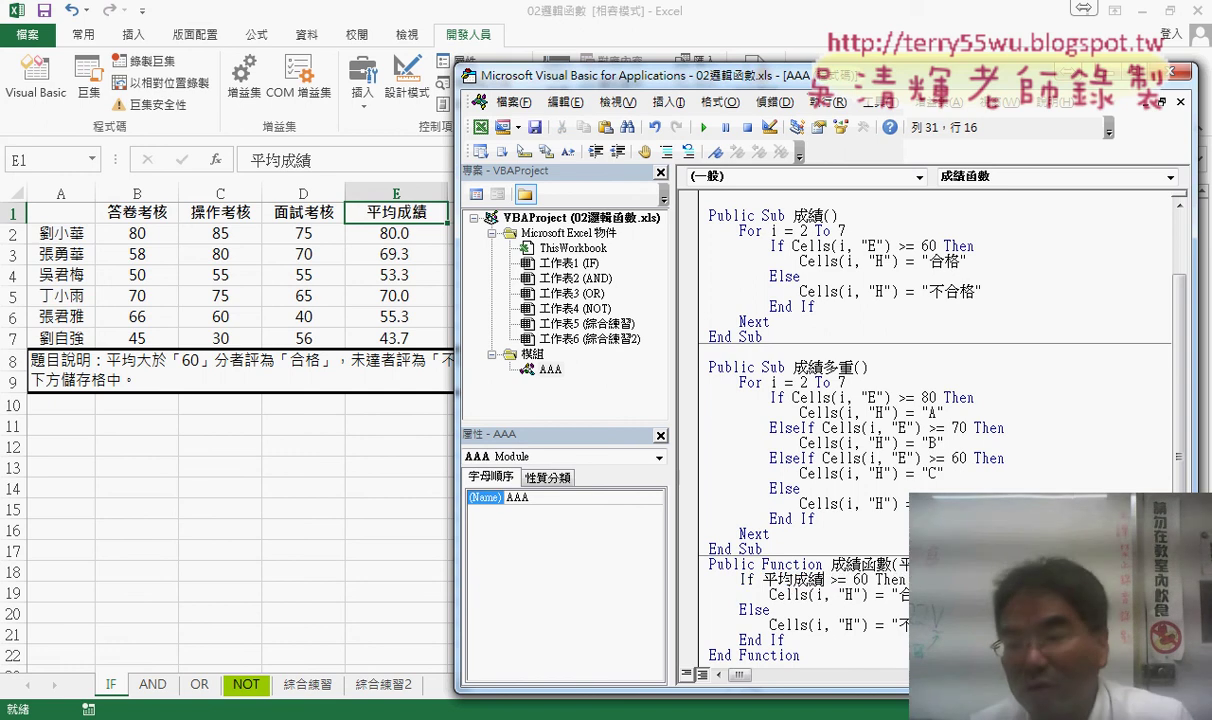
left_click_drag(1000, 565, 900, 565)
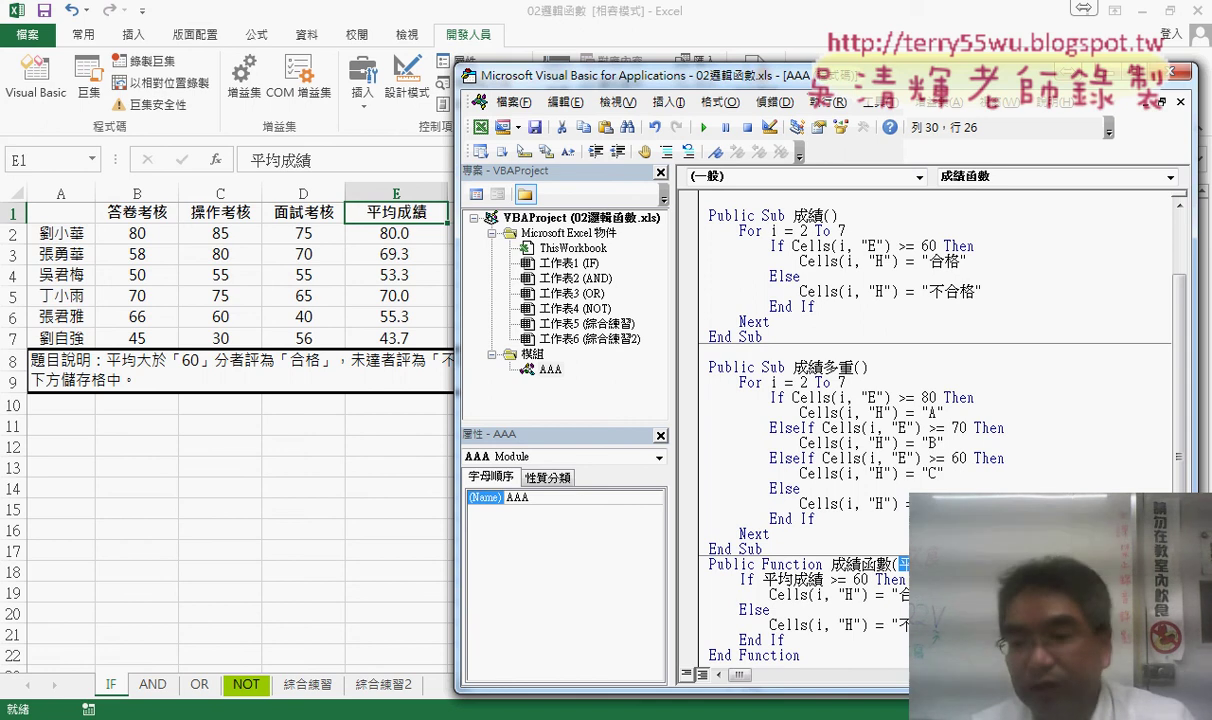
mouse_move(762, 579)
left_mouse_down()
mouse_move(830, 579)
mouse_move(762, 579)
left_mouse_up()
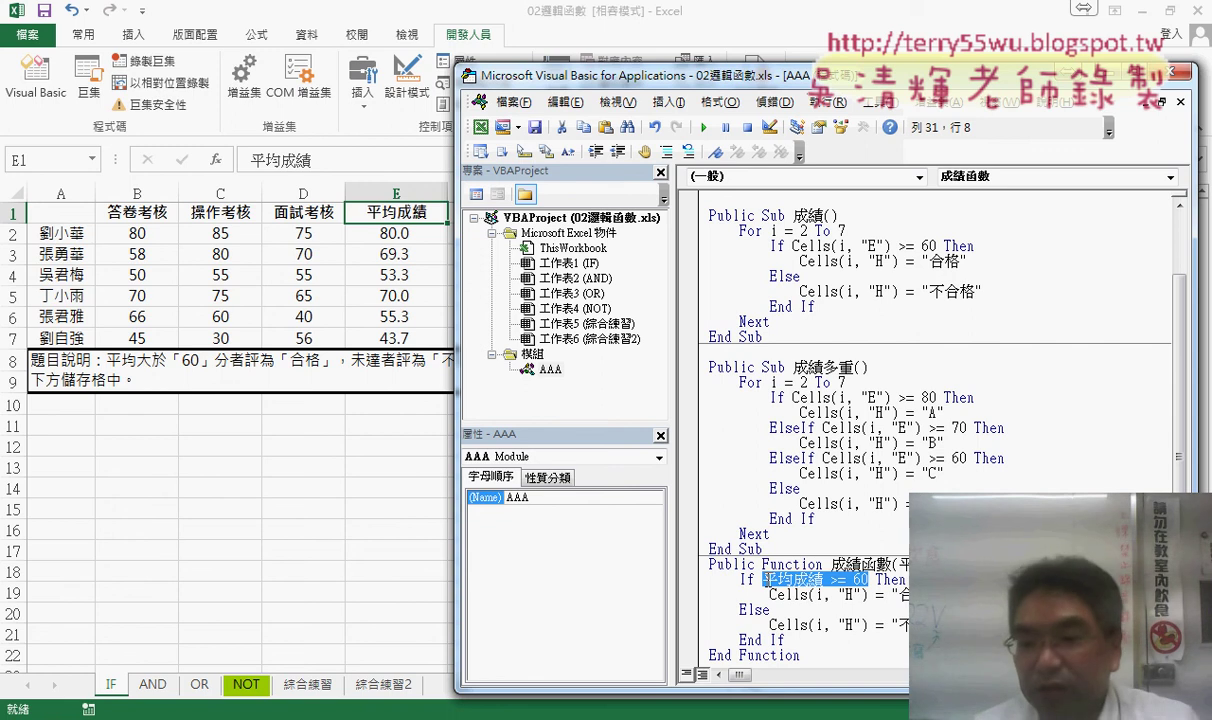
Replace both Cells(i, "H") assignments with 成績函數 so it returns 合格 or 不合格
left_click(870, 595)
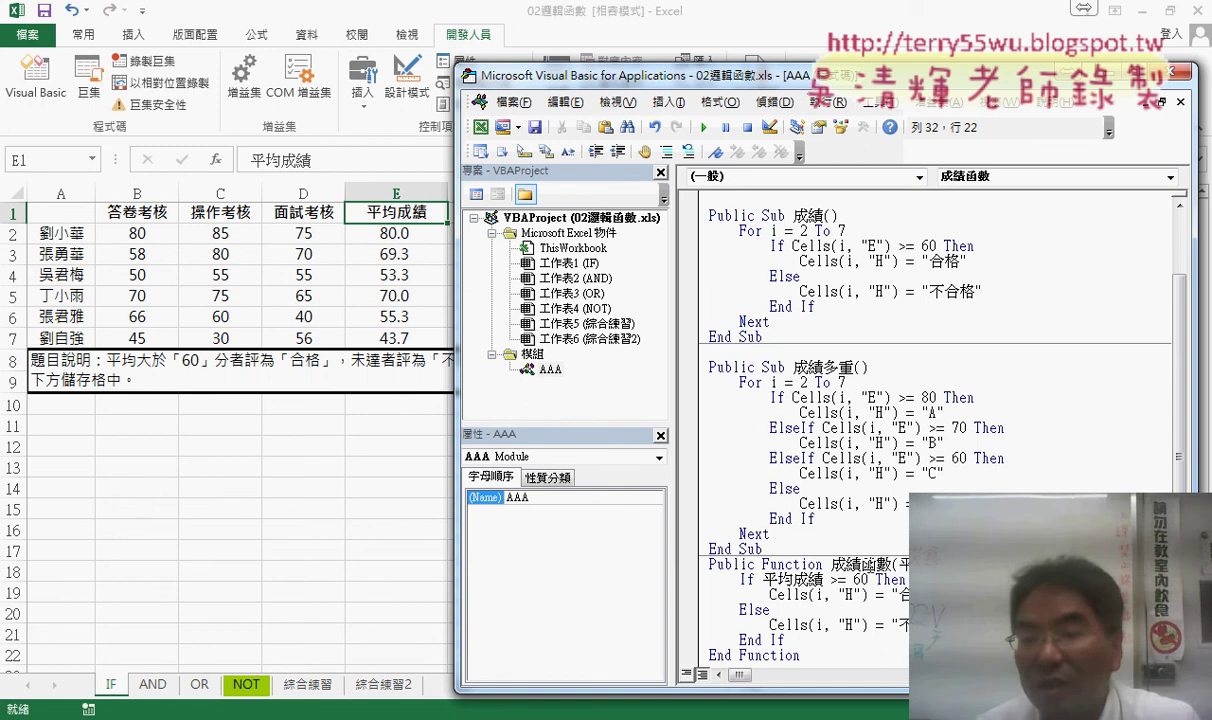
left_click_drag(868, 595, 770, 598)
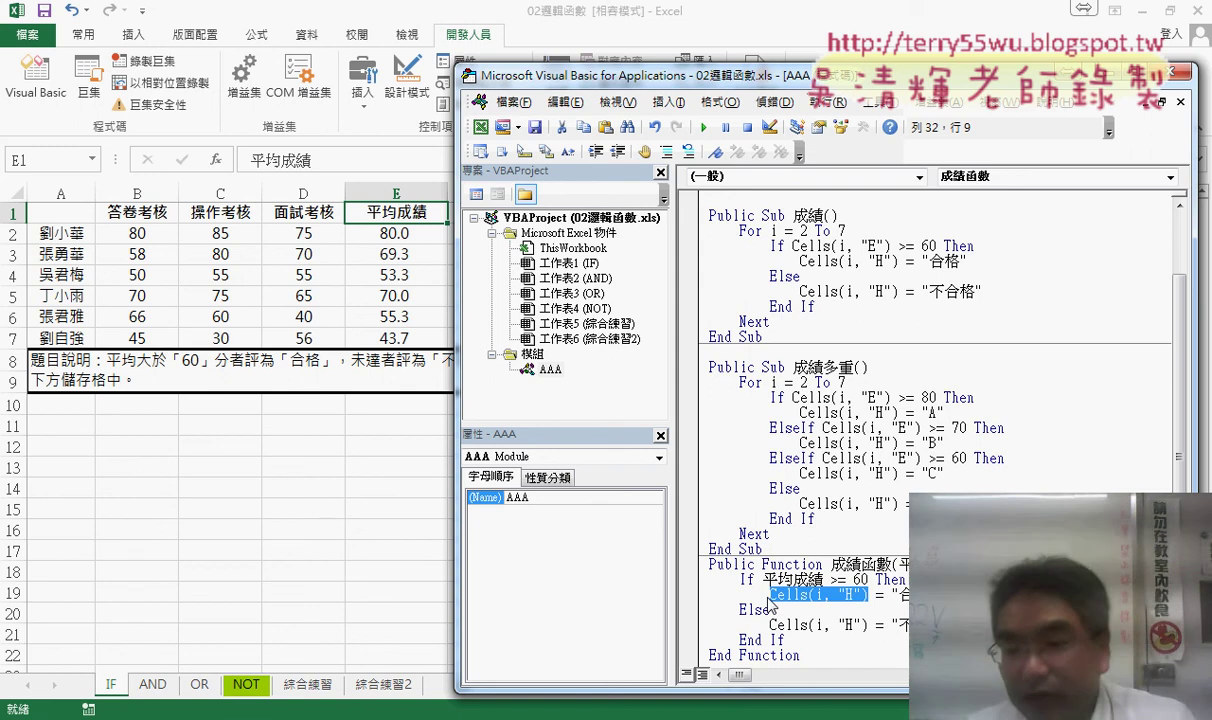
left_click_drag(832, 565, 892, 565)
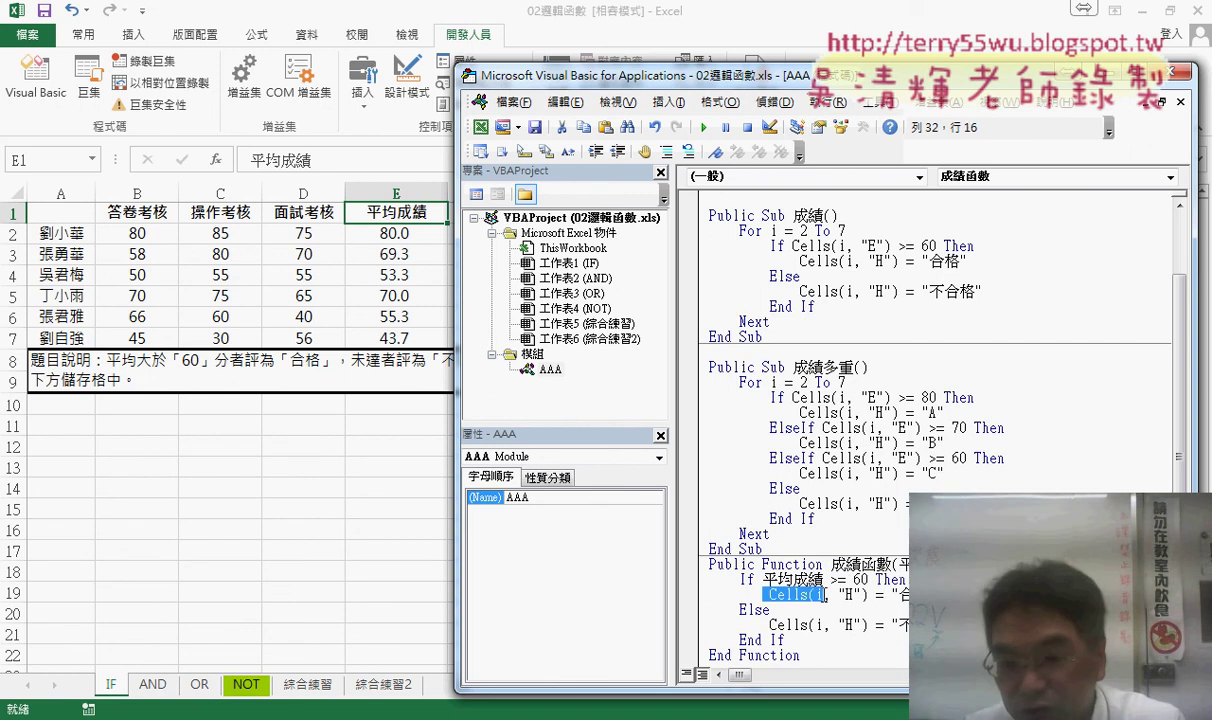
left_click(822, 594)
left_click_drag(770, 594, 868, 594)
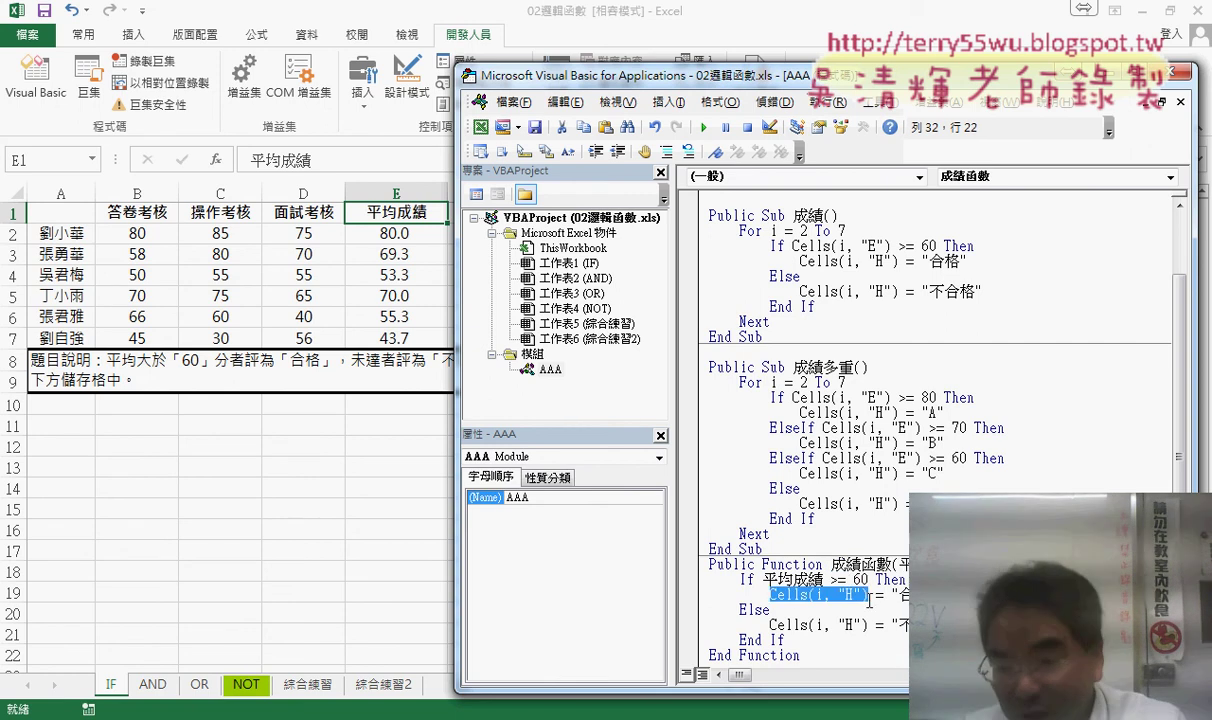
type("成績函數")
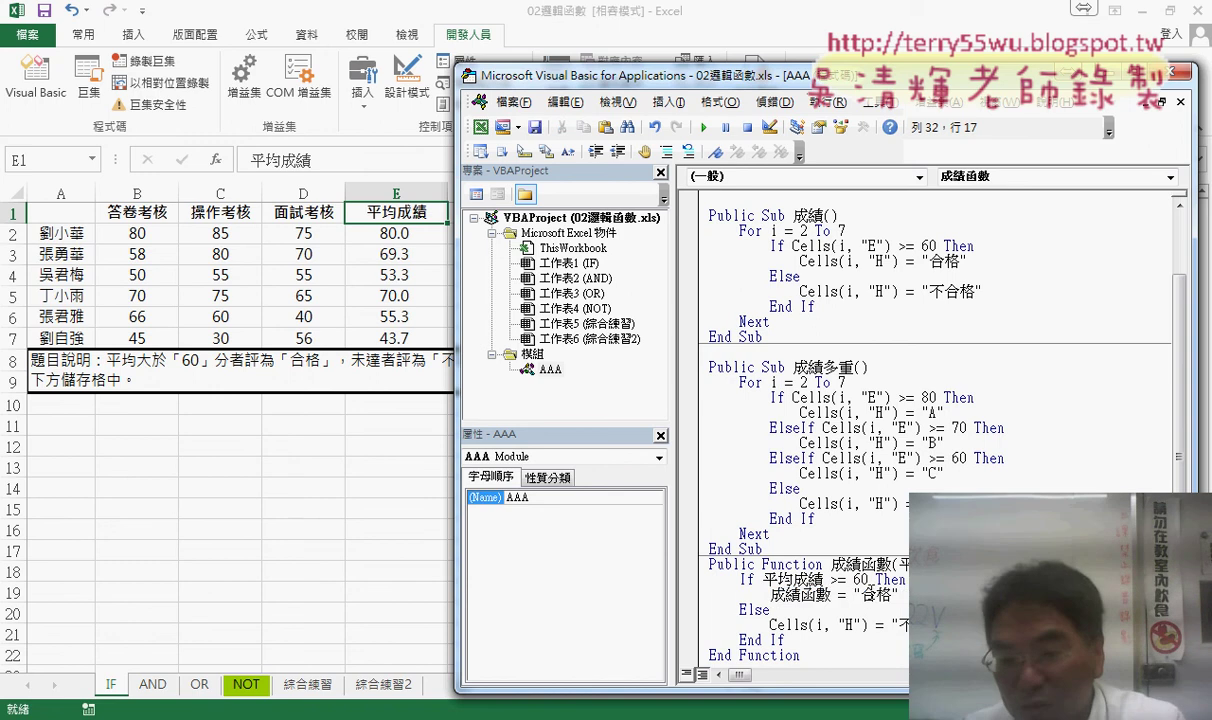
left_click_drag(770, 624, 868, 624)
type("成績函數")
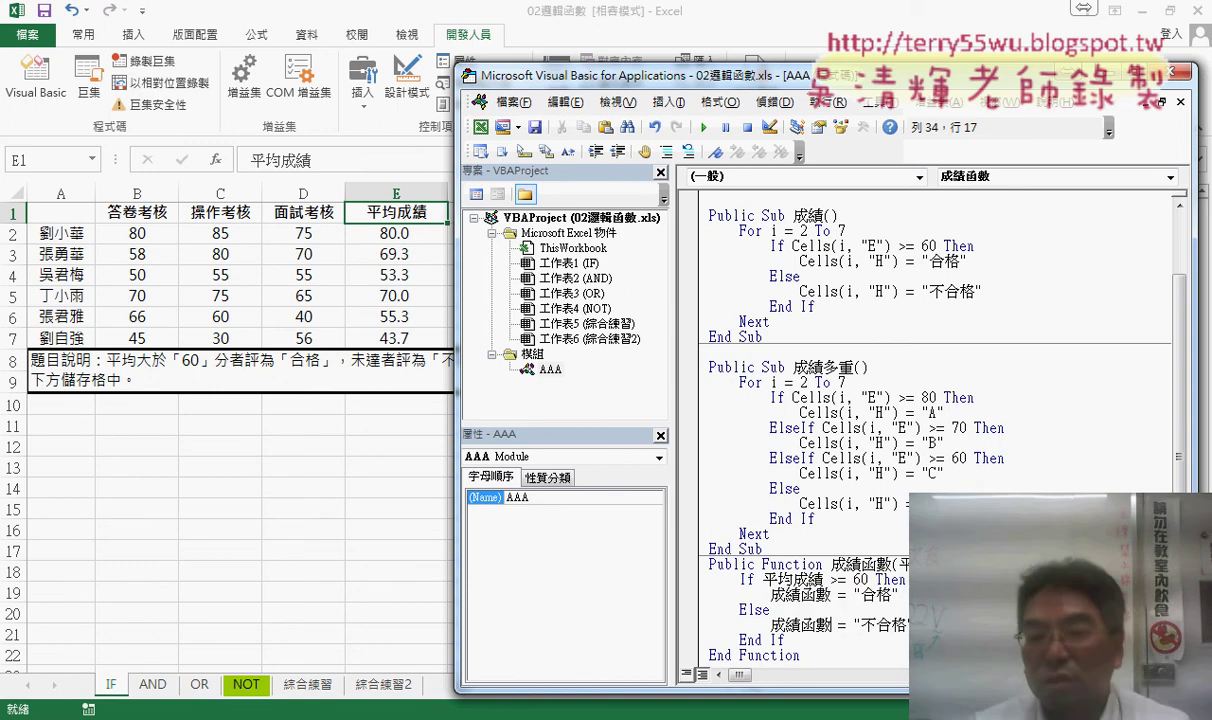
left_click(877, 638)
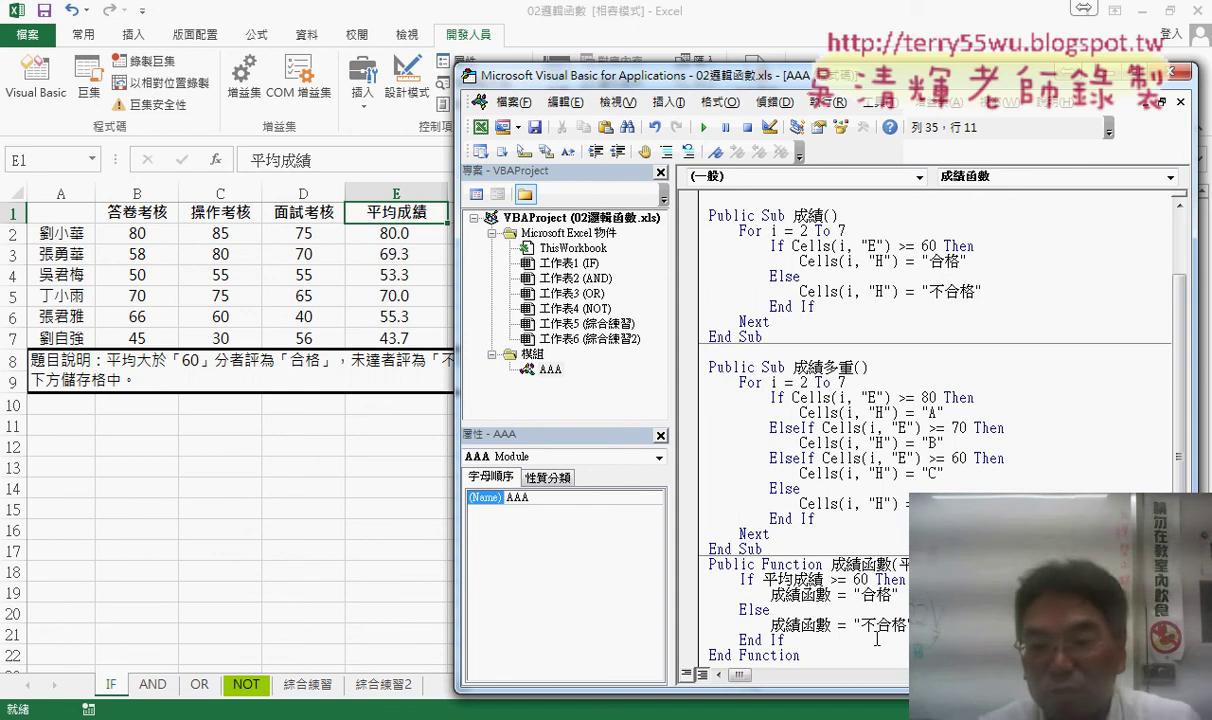
Review the 平均成績 >= 60 condition and 合格/不合格 results, then go back to the worksheet
scroll(877, 638, "down", 1)
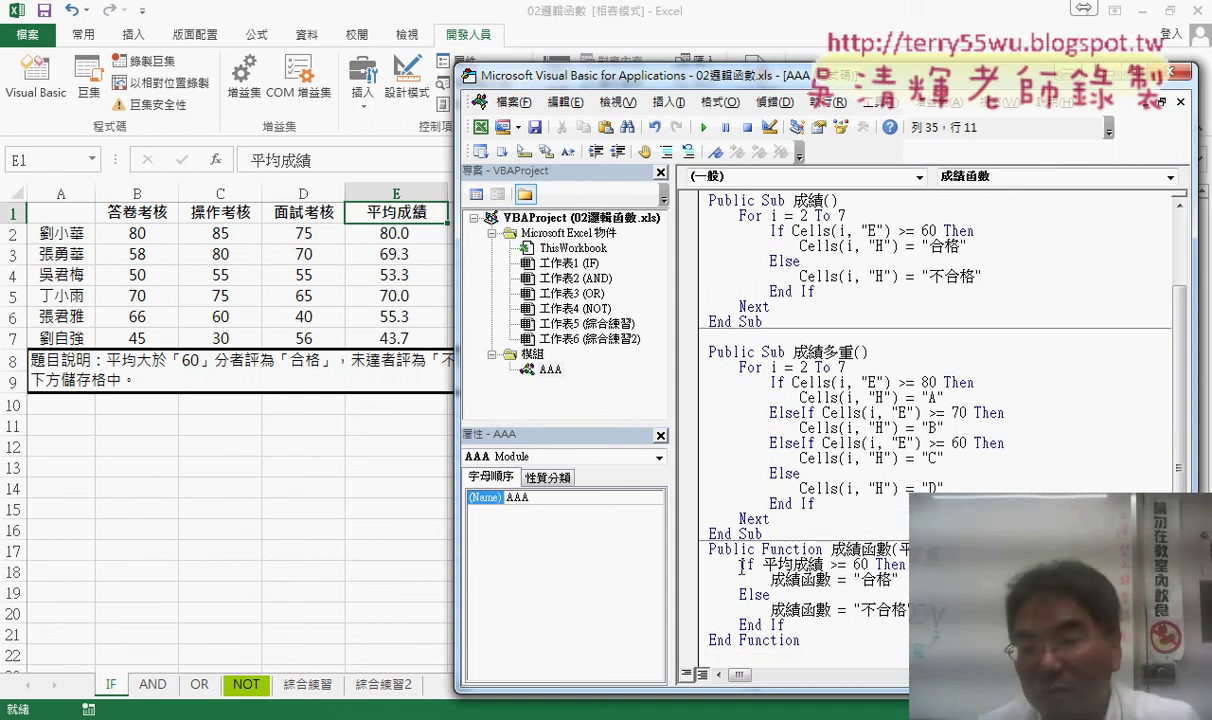
left_click_drag(763, 564, 868, 564)
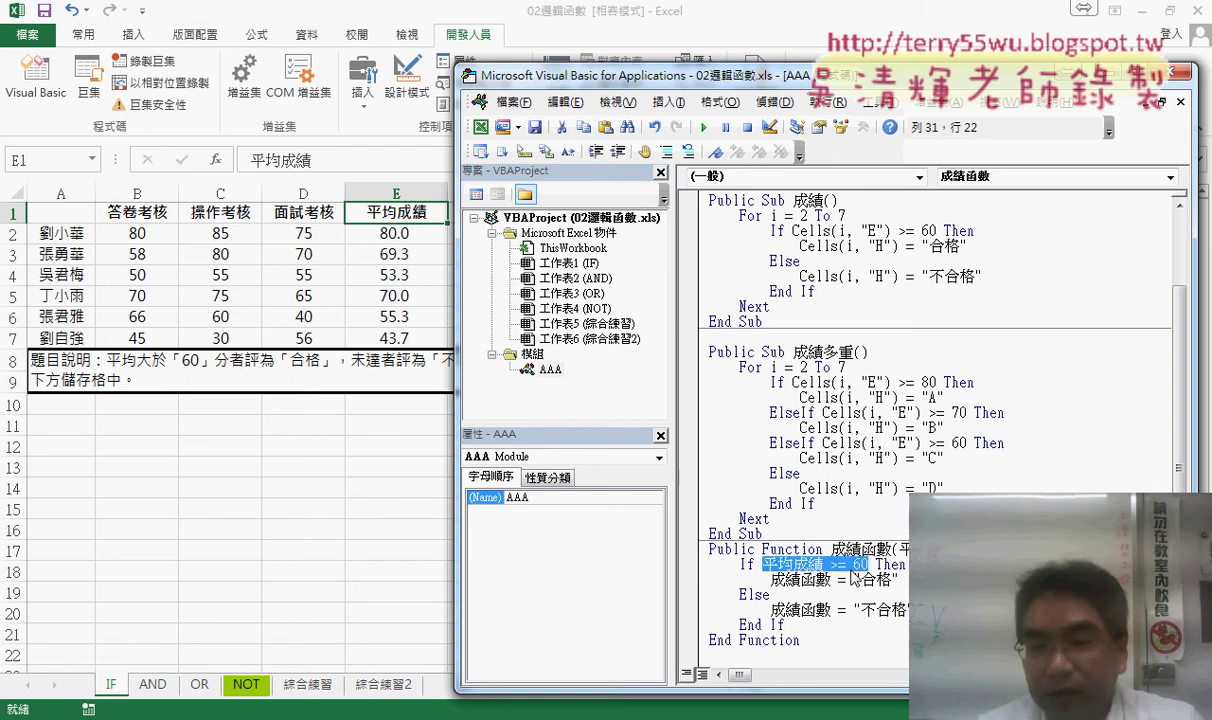
left_click_drag(853, 580, 898, 580)
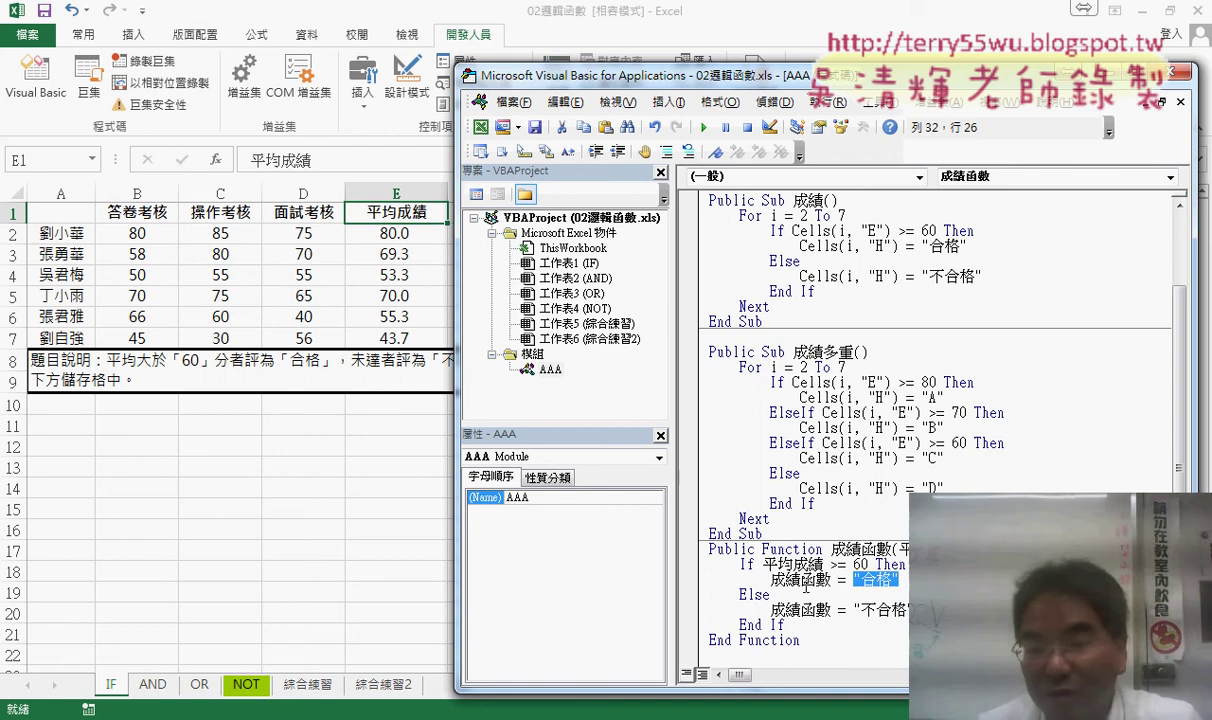
left_click_drag(853, 609, 906, 609)
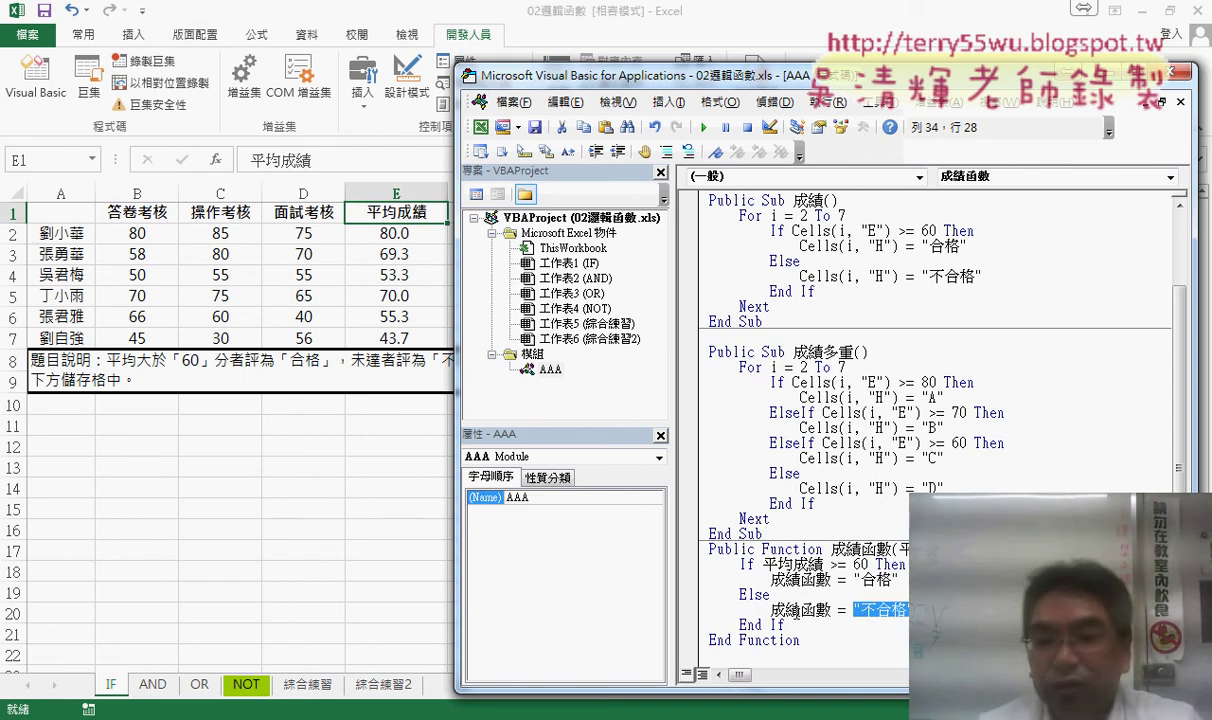
left_click_drag(815, 637, 702, 551)
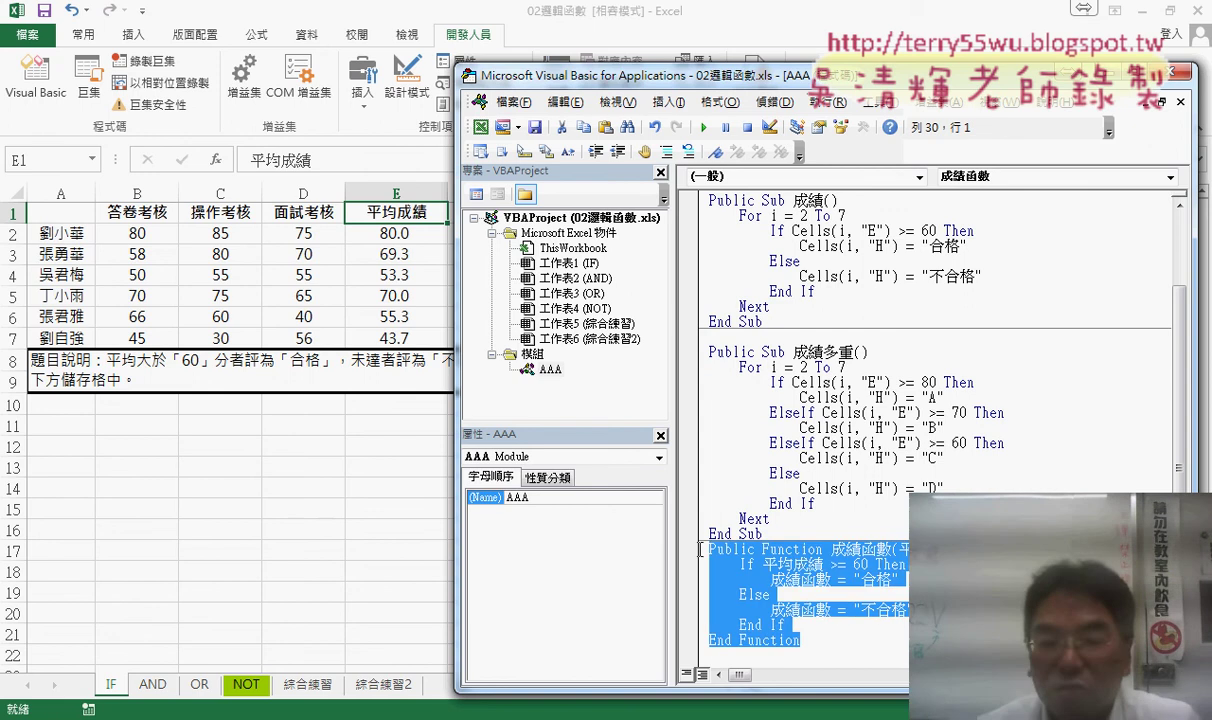
left_click(339, 497)
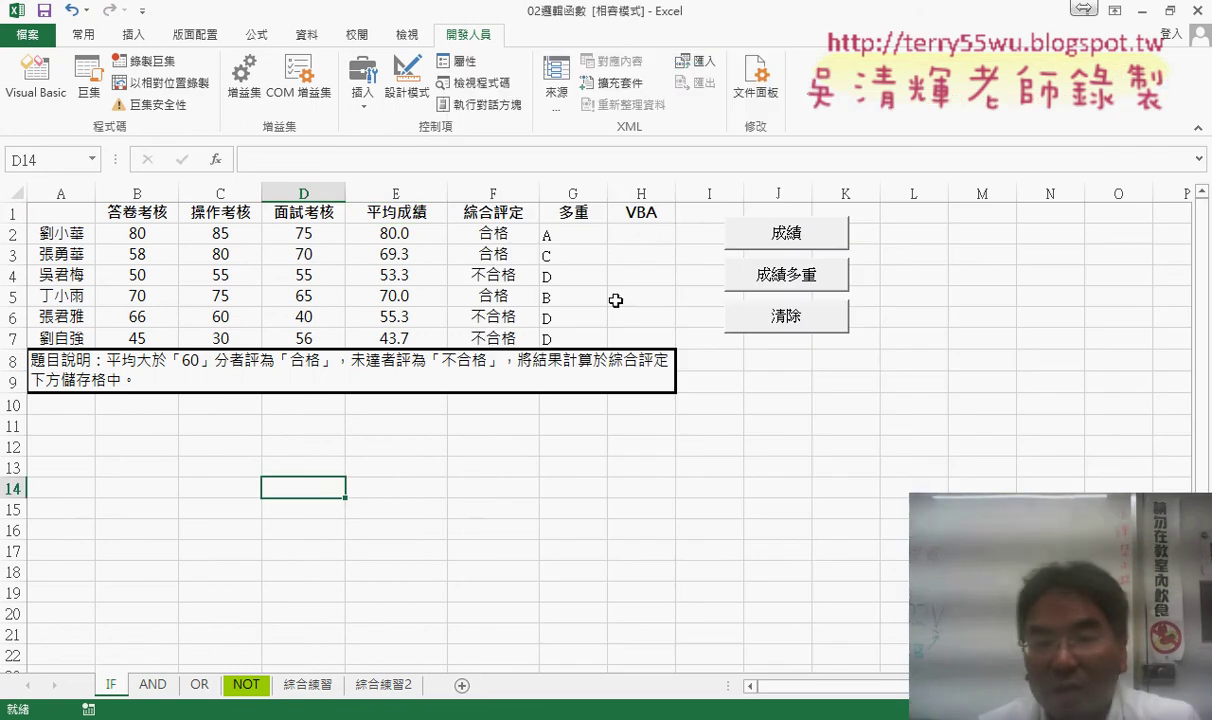
Enter =成績函數(E2) in H2 through Insert Function and fill it down to H7
left_click(645, 233)
left_click(213, 162)
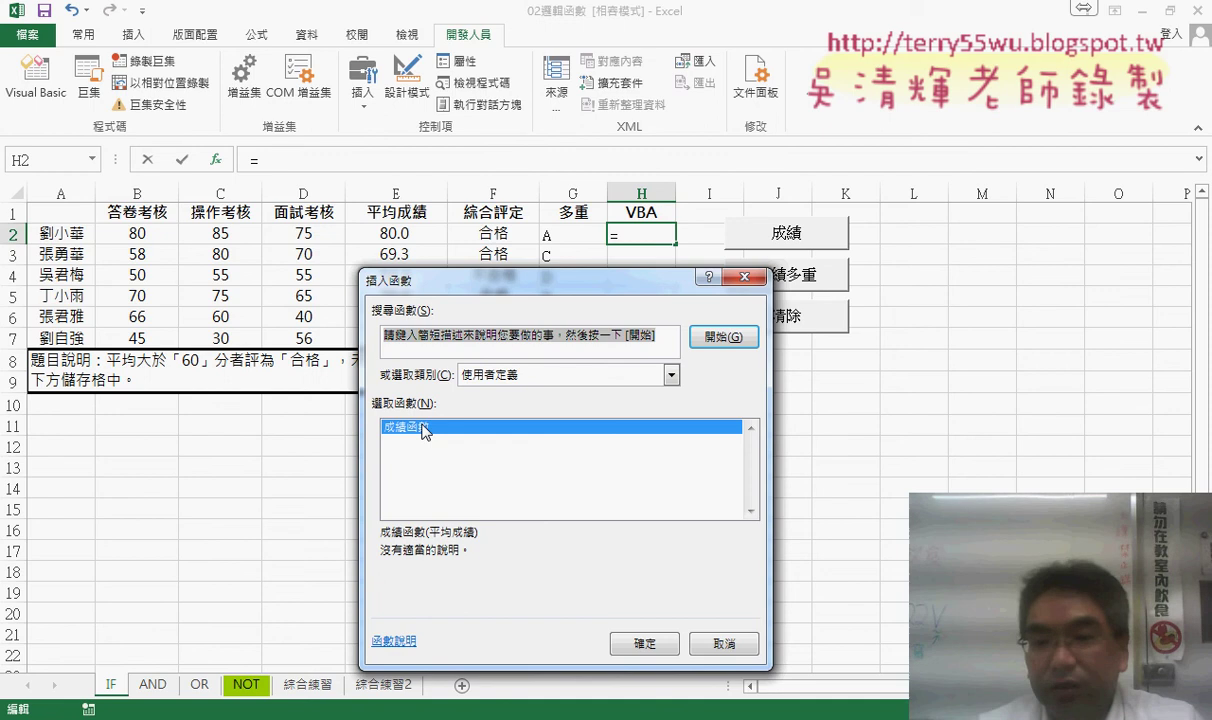
left_click(644, 643)
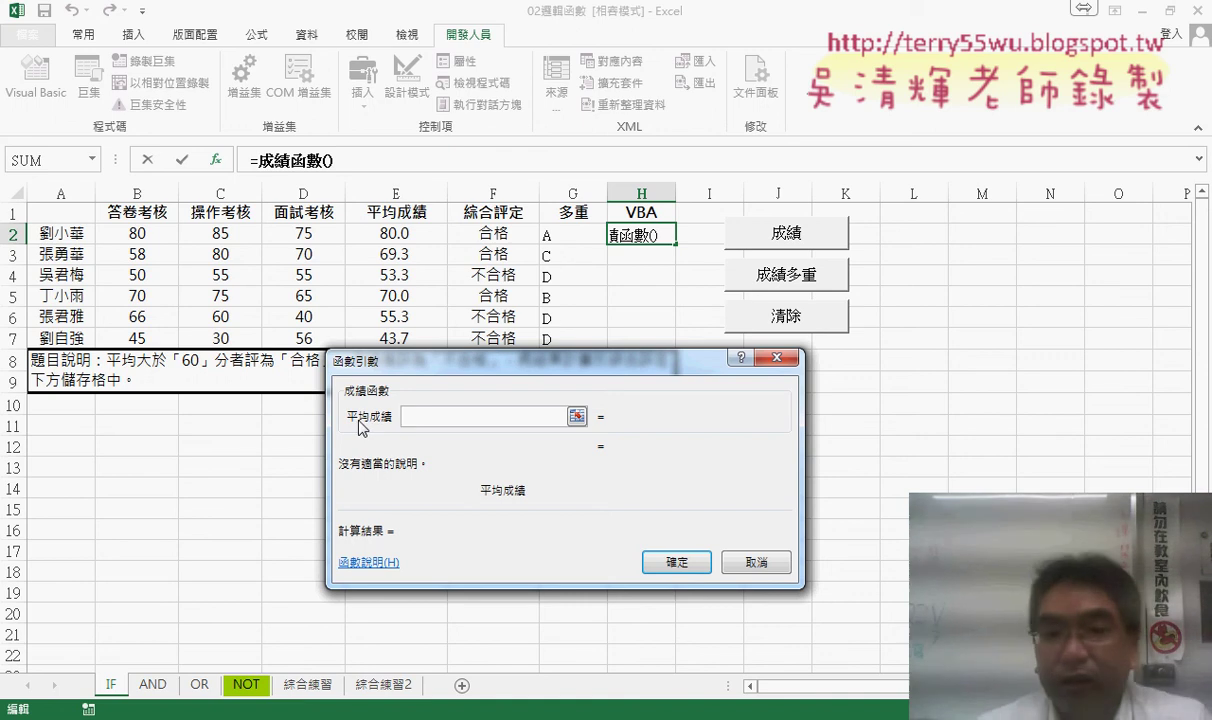
left_click(407, 232)
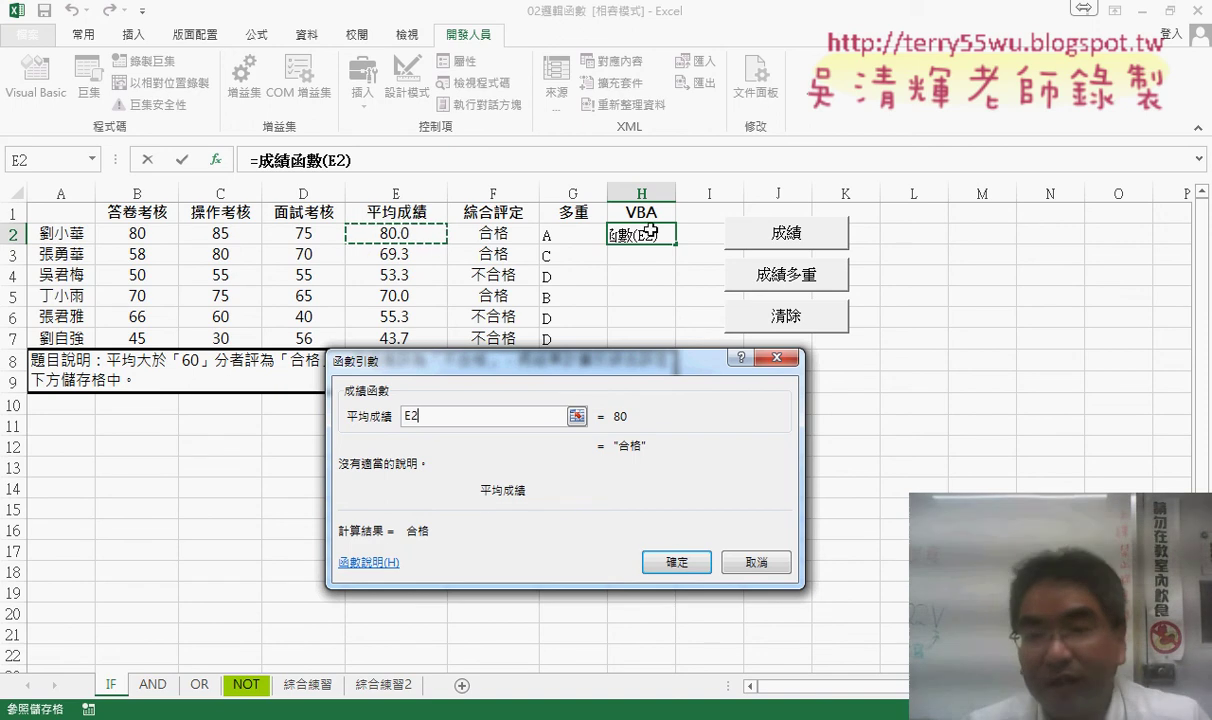
left_click(680, 563)
left_click_drag(676, 243, 685, 360)
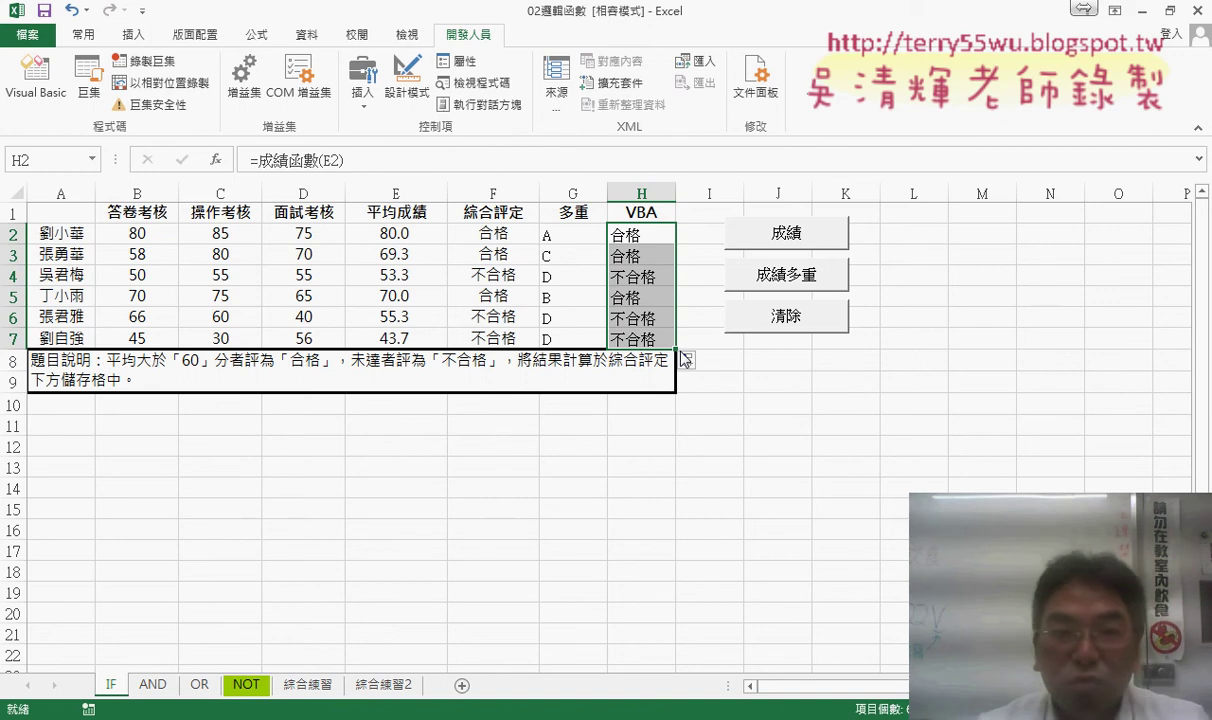
Copy the whole 成績函數 function and paste a duplicate below its End Function in module AAA
left_click(68, 104)
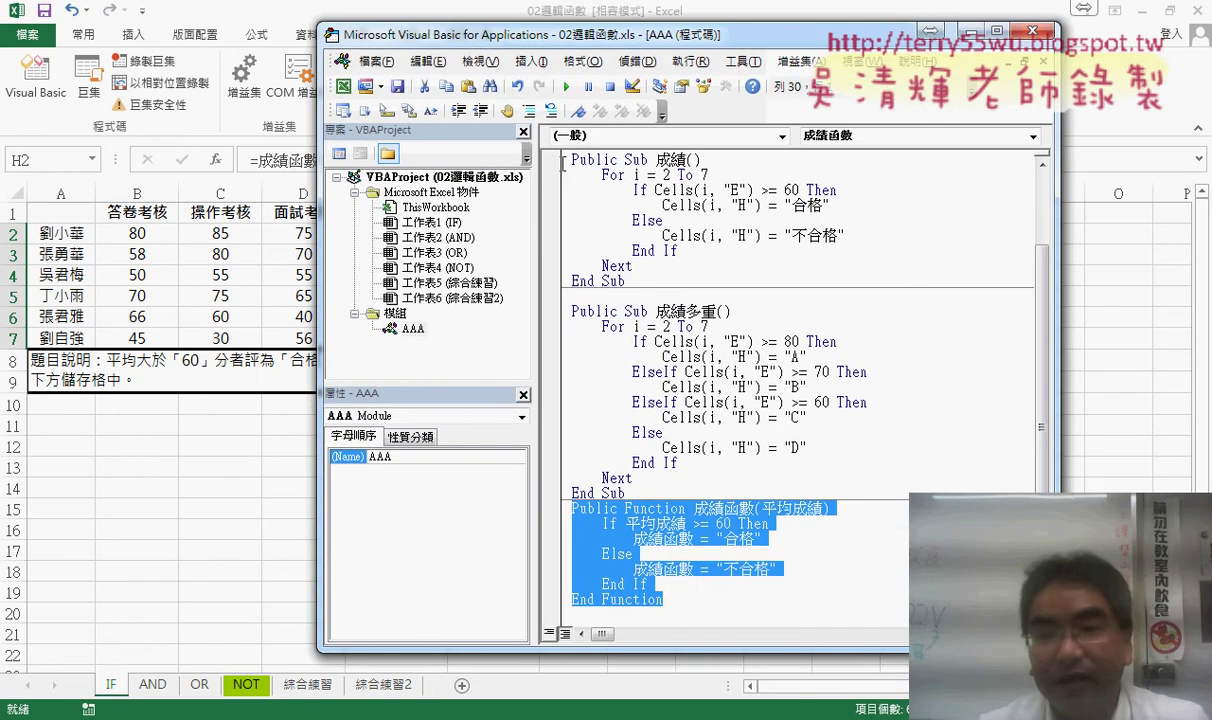
left_click(644, 205)
left_click(668, 373)
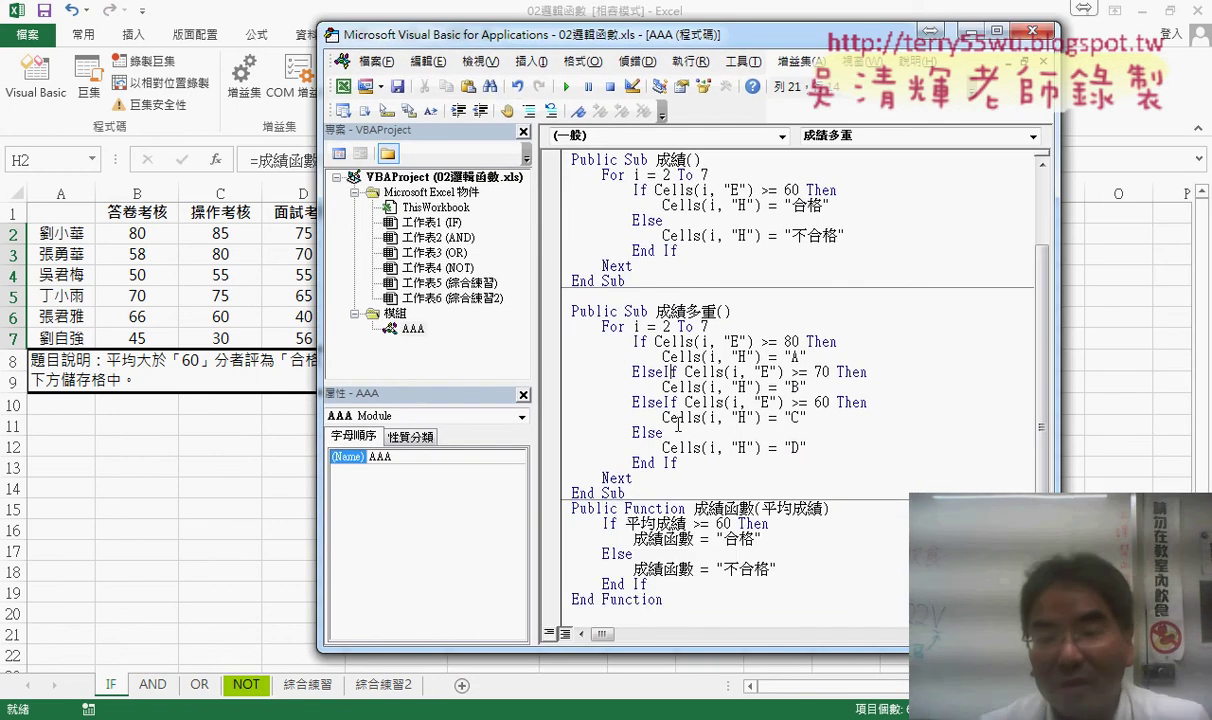
left_click_drag(668, 600, 548, 508)
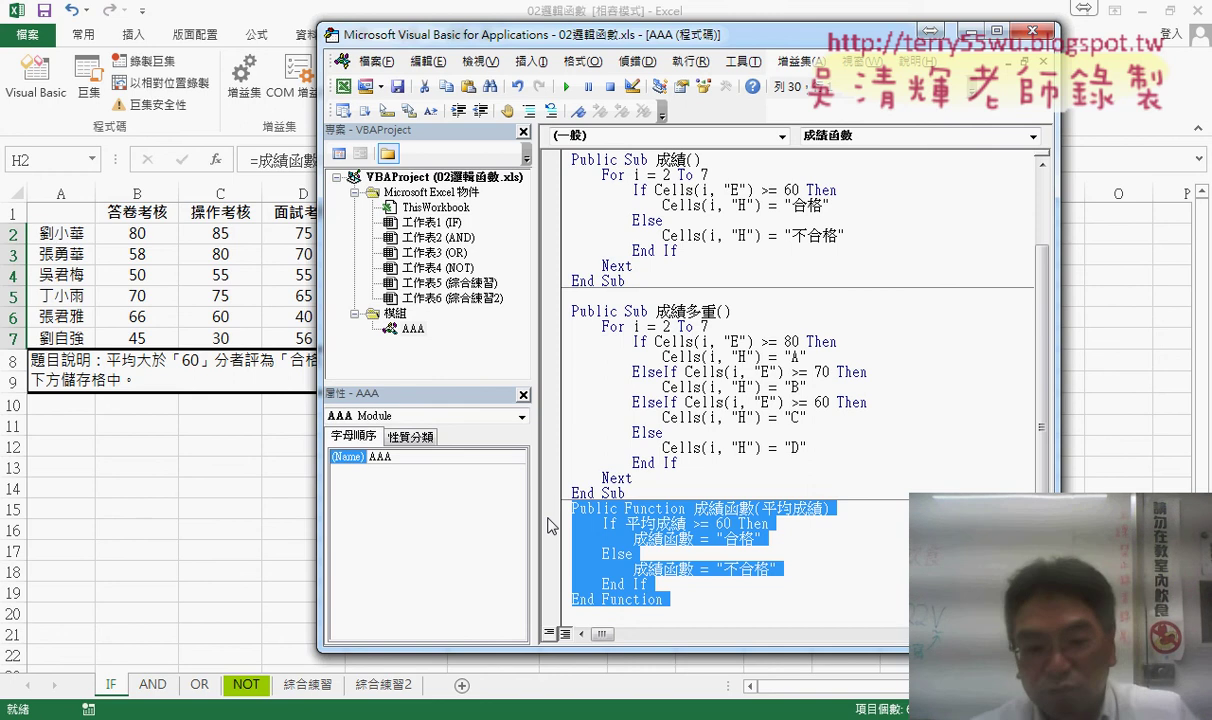
left_click(615, 619)
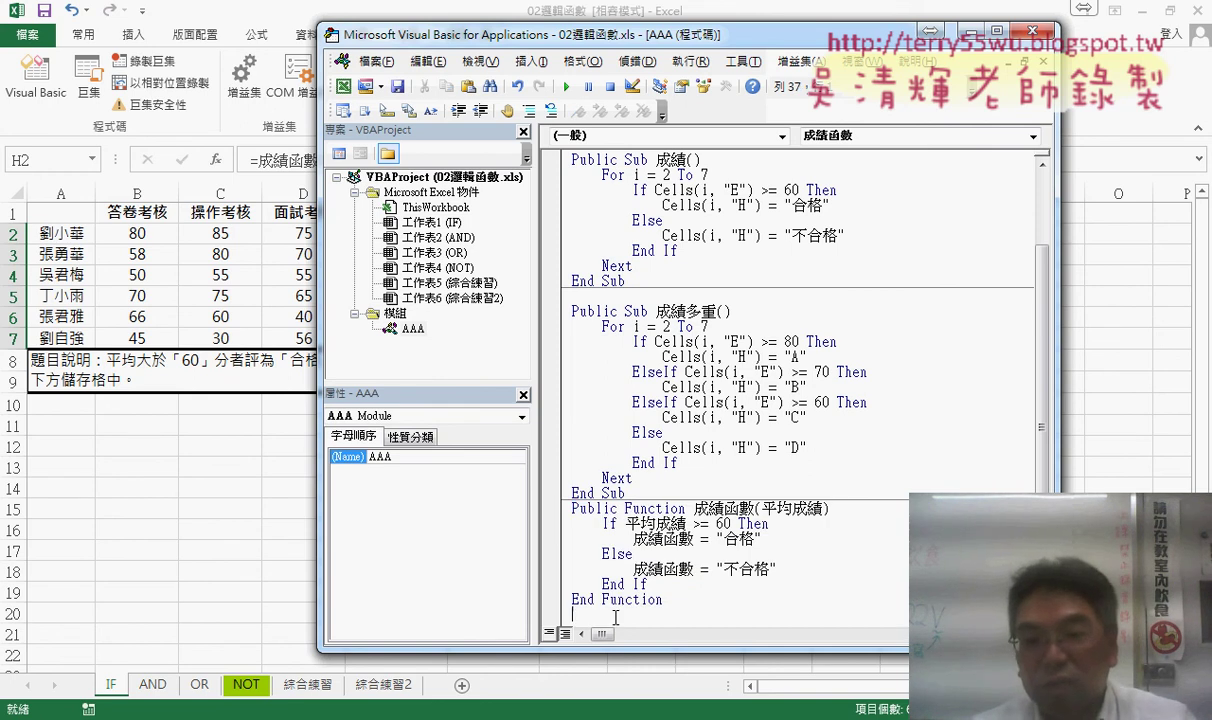
type("Public Function 成績函數(平均成績)     If 平均成績 >= 60 Then         成績函數 = \"合格\"     Else         成績函數 = \"不合格\"     End If End Function")
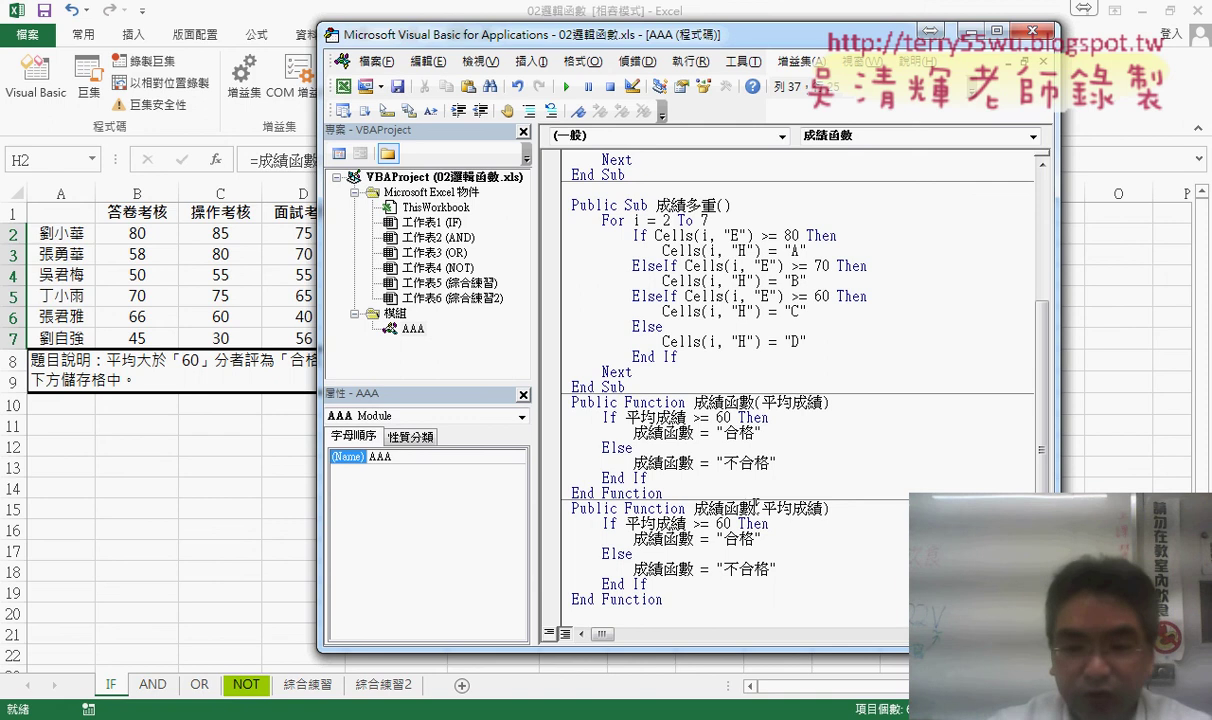
Rename the copied function's header to 成績函數多重
left_click(755, 508)
type("2")
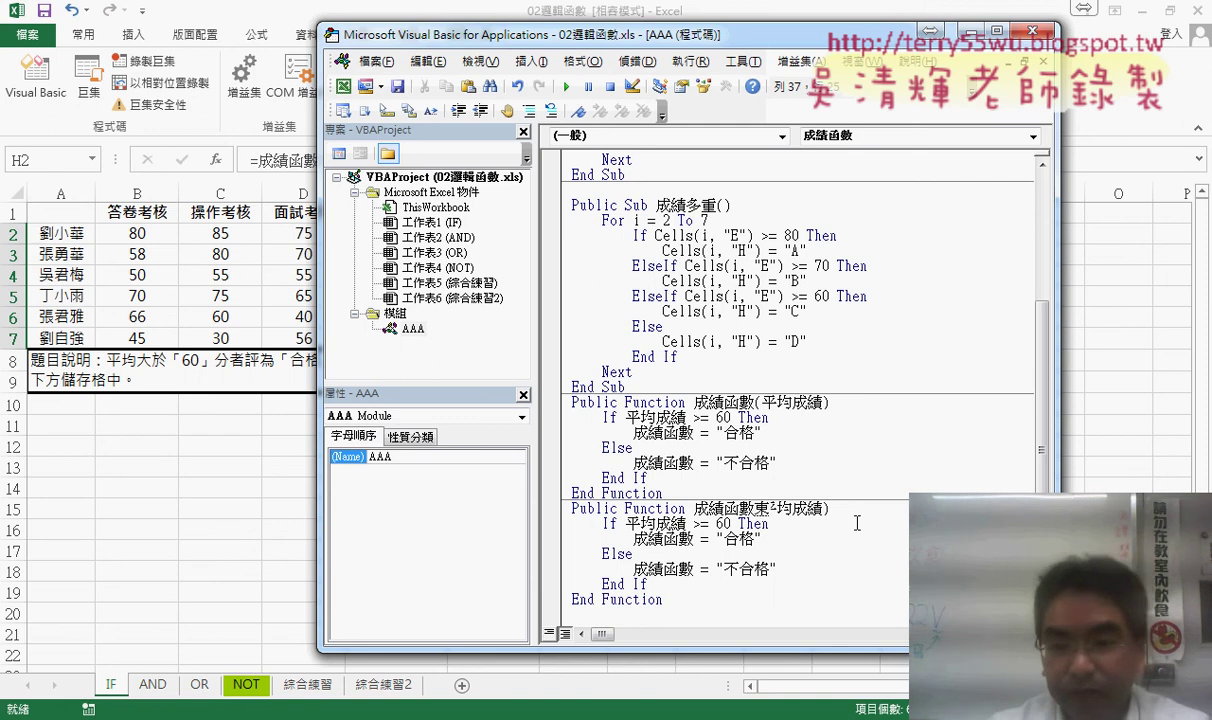
type("t")
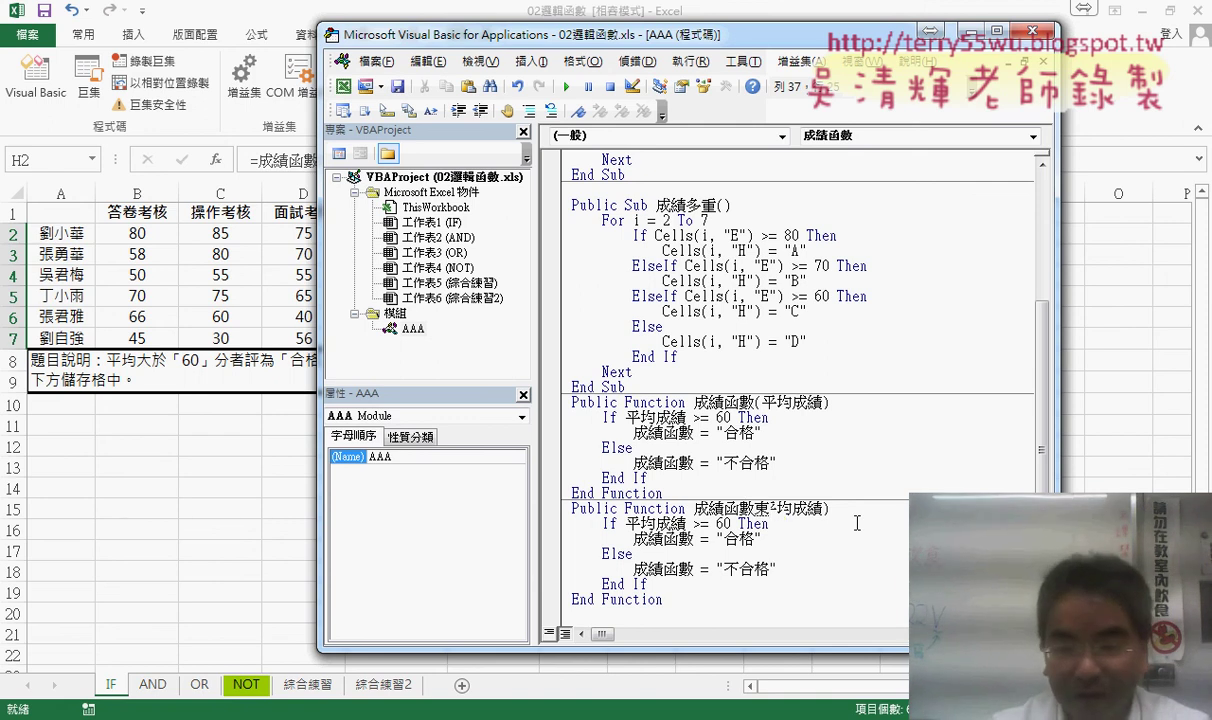
key("Left")
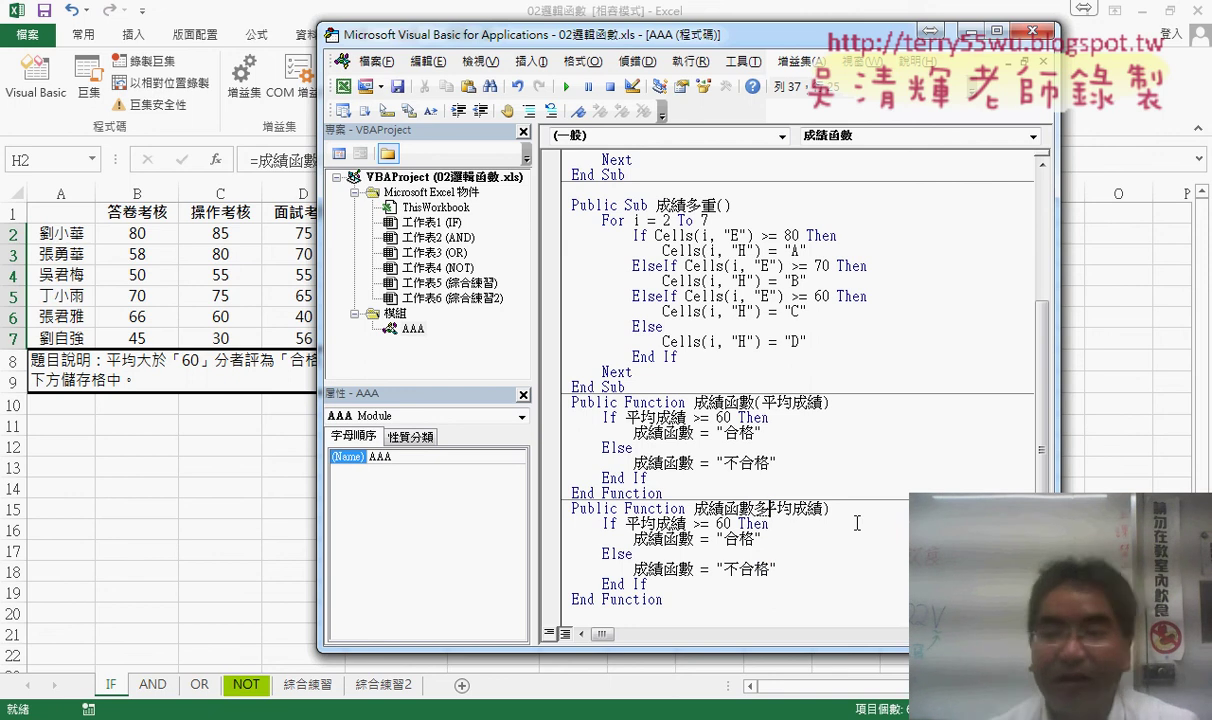
key("Down")
key("Return")
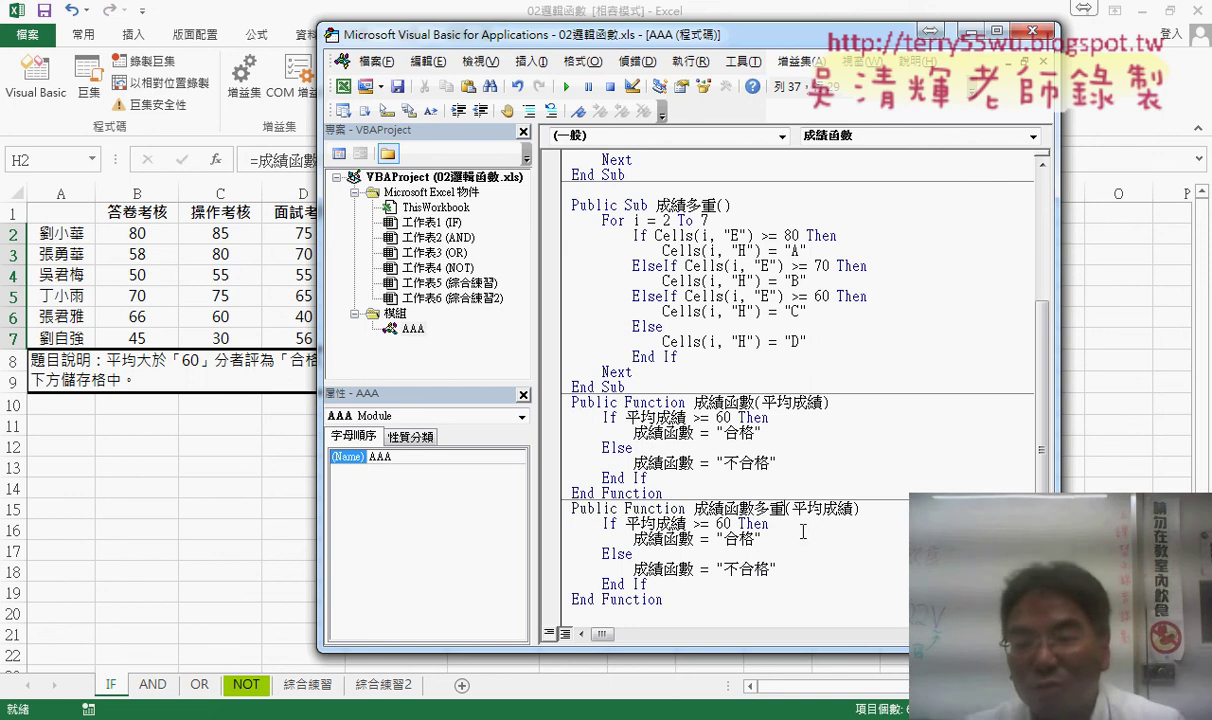
left_click_drag(785, 508, 694, 508)
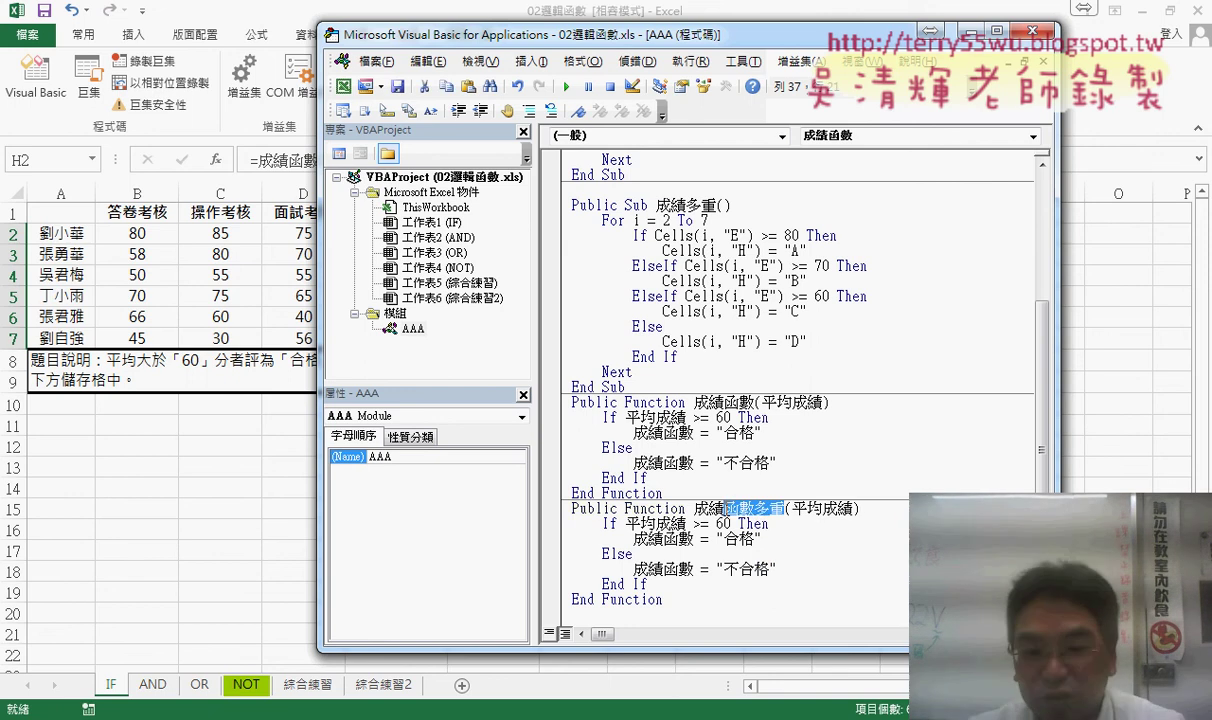
Change both return assignments in the copy from 成績函數 to 成績函數多重
left_click(687, 523)
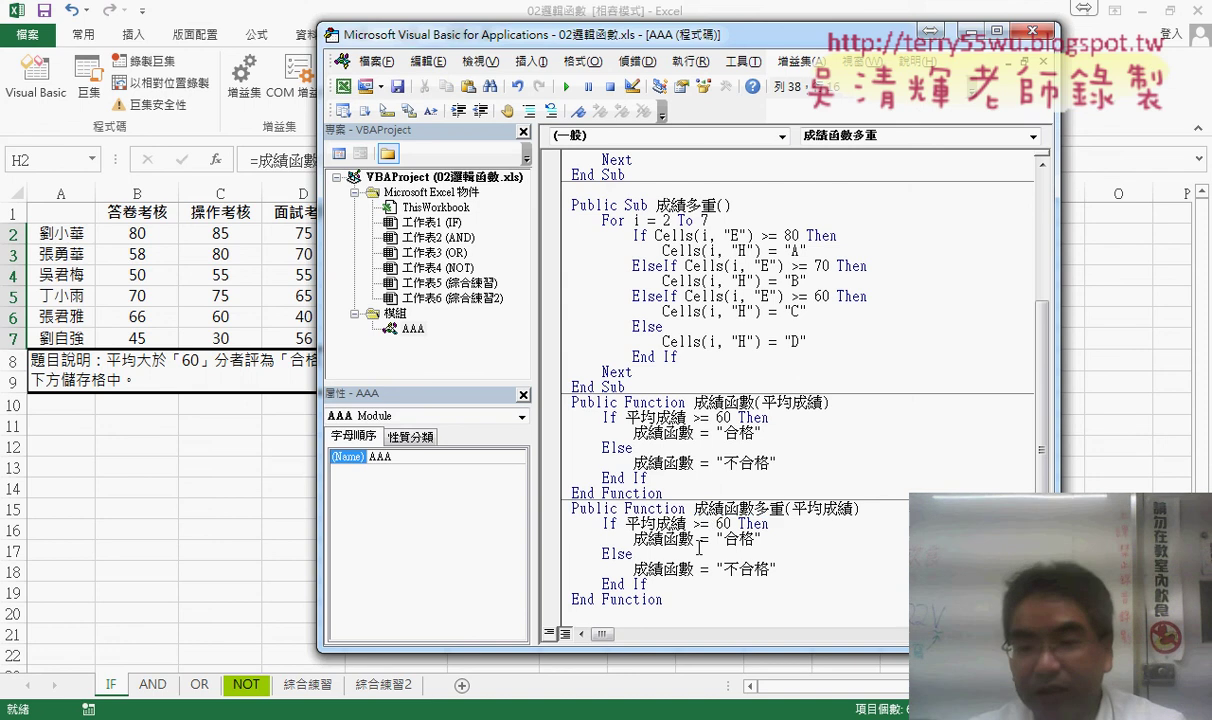
double_click(699, 541)
type("成績函數多重")
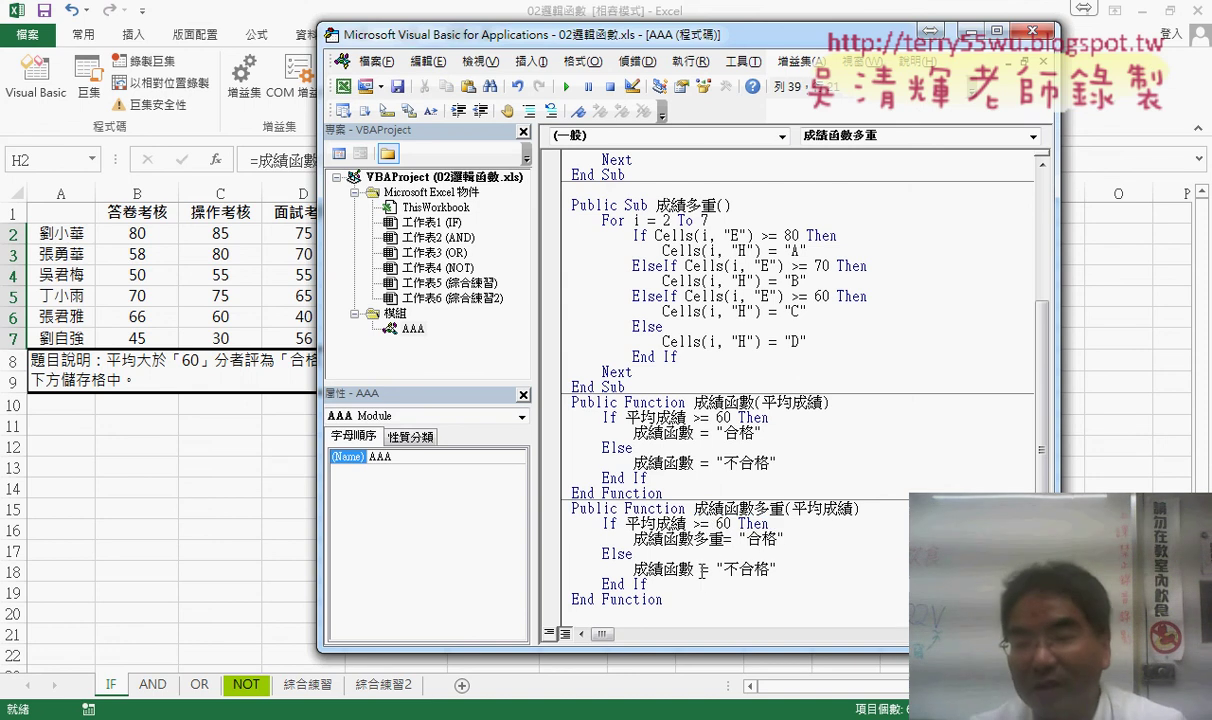
double_click(660, 568)
type("成績函數多重")
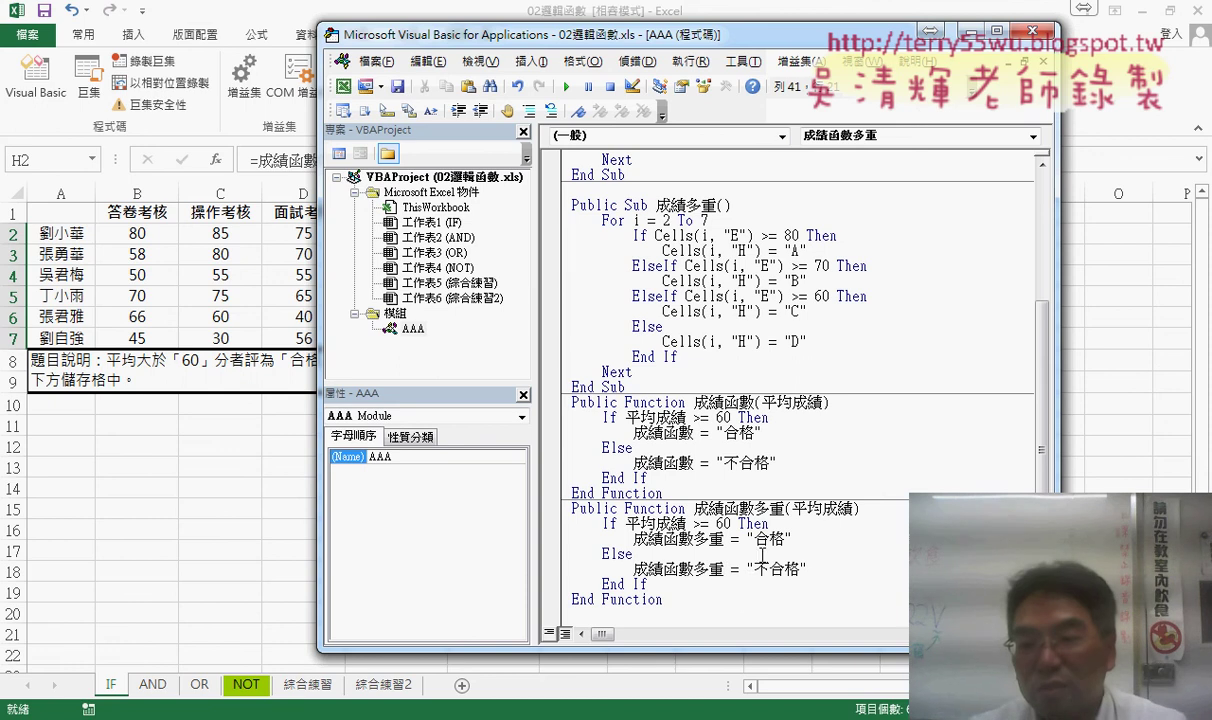
left_click(760, 508)
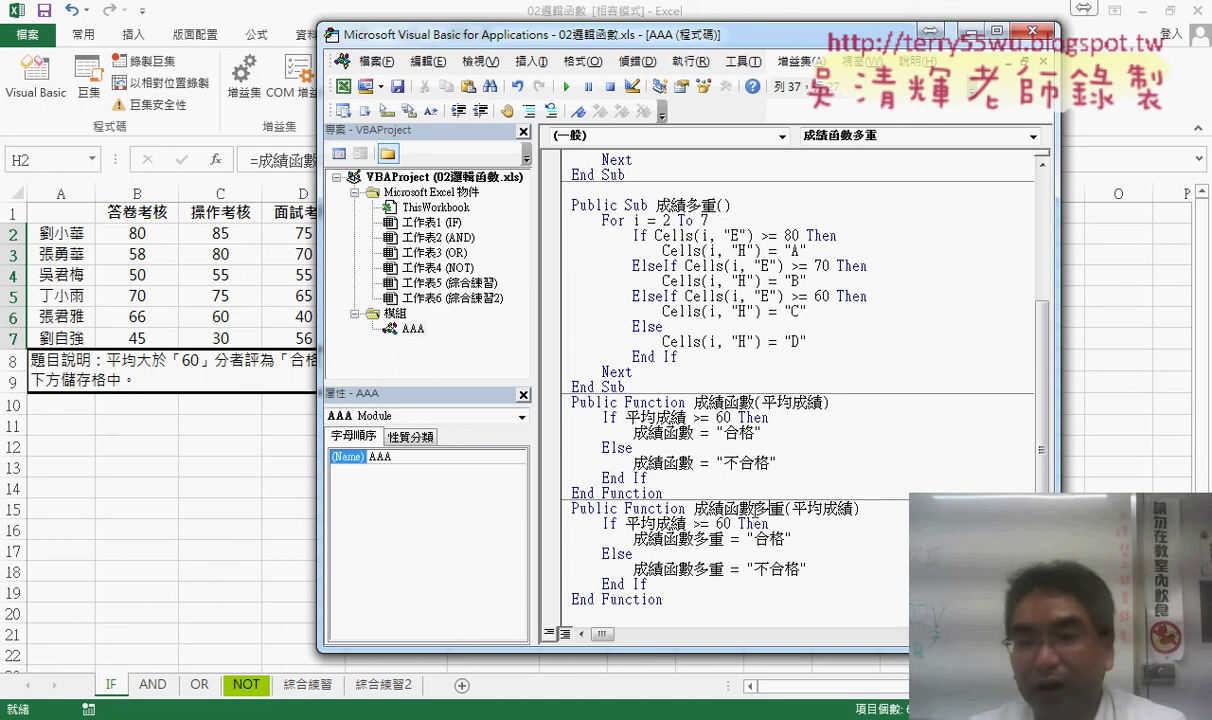
left_click_drag(740, 509, 783, 509)
left_click_drag(680, 538, 723, 538)
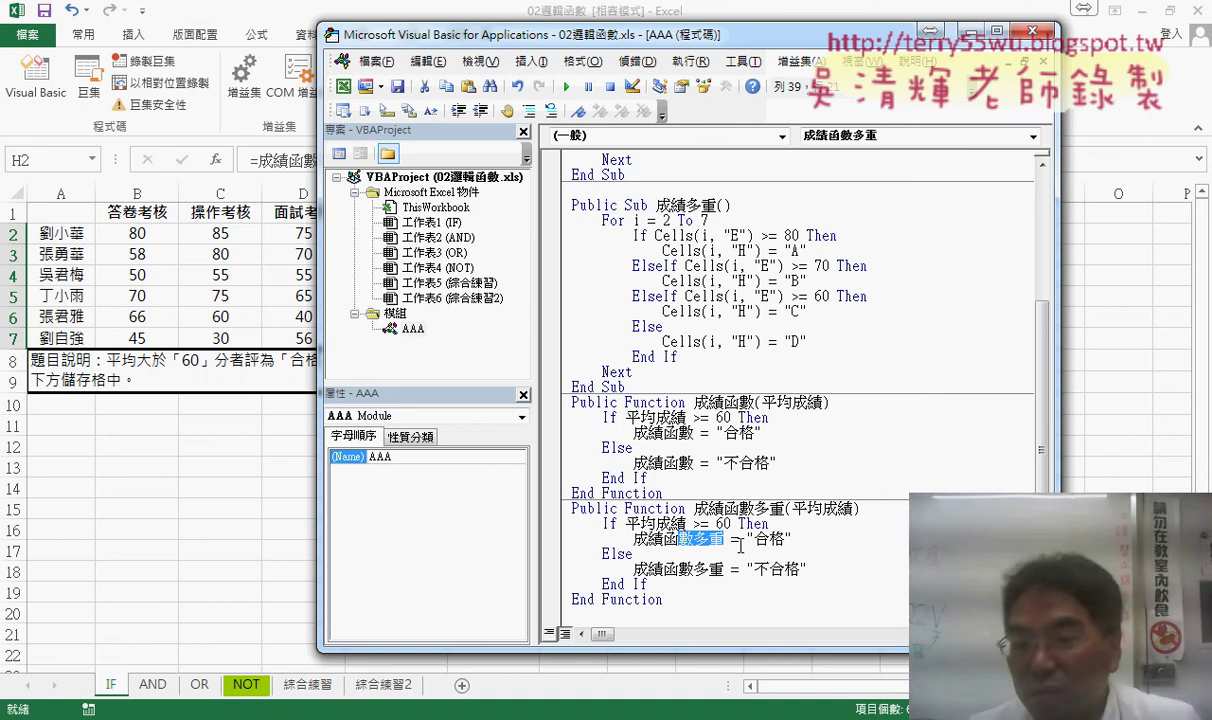
Raise the first threshold from 60 to 80 and change its result 合格 to "A"
left_click(739, 541)
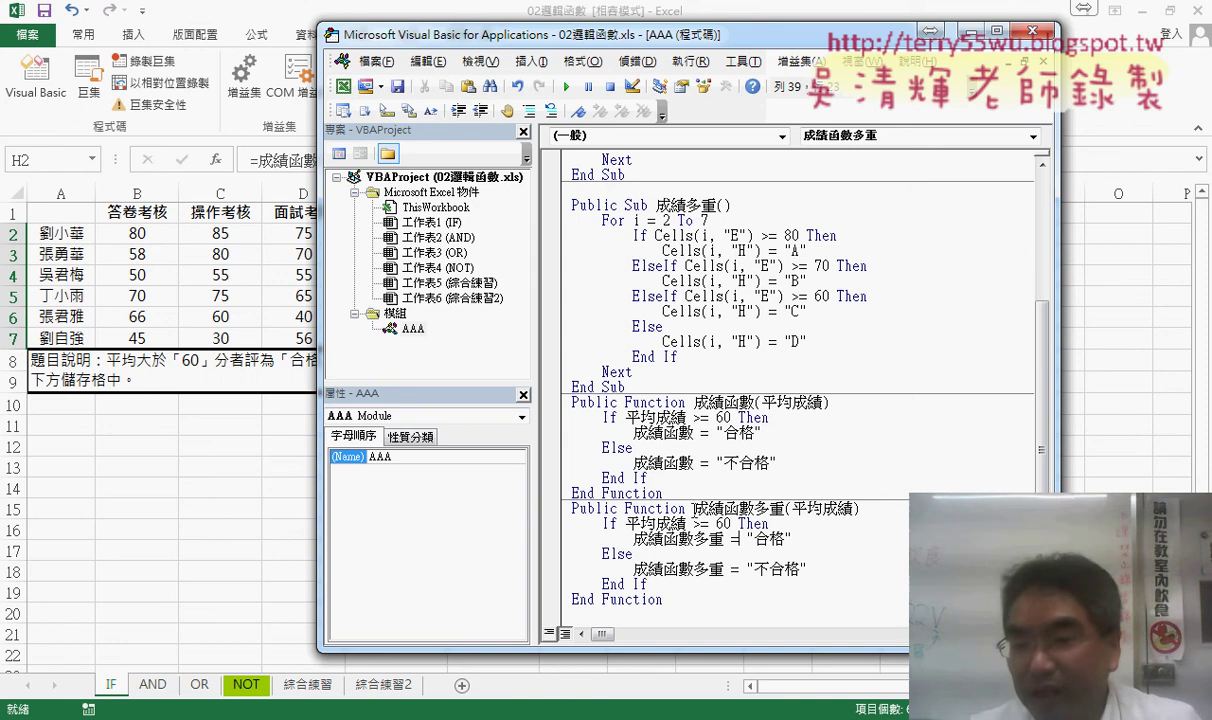
left_click_drag(793, 510, 851, 510)
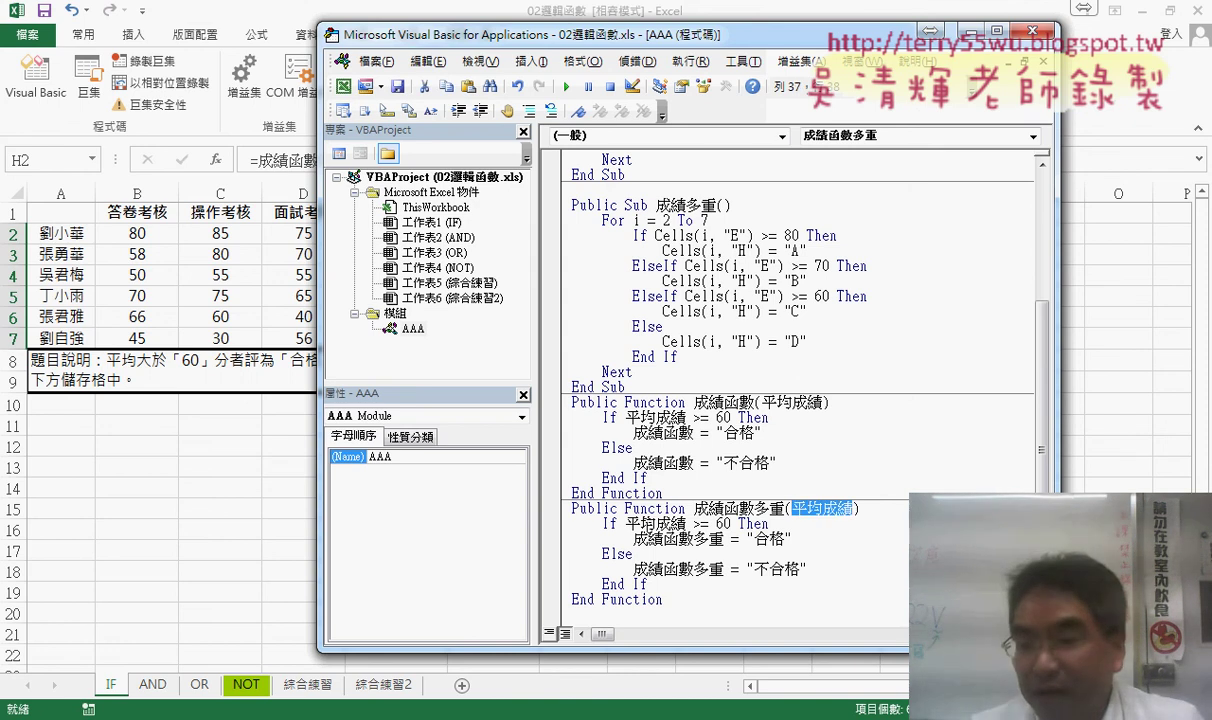
left_click(717, 523)
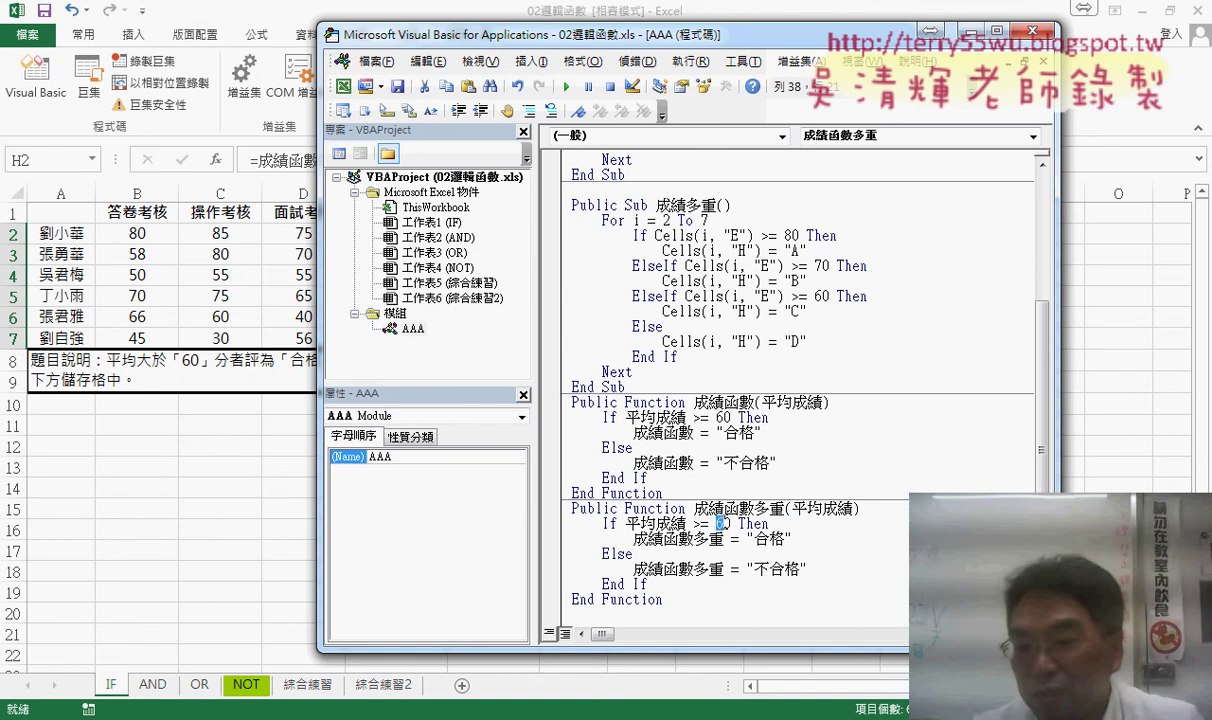
type("8")
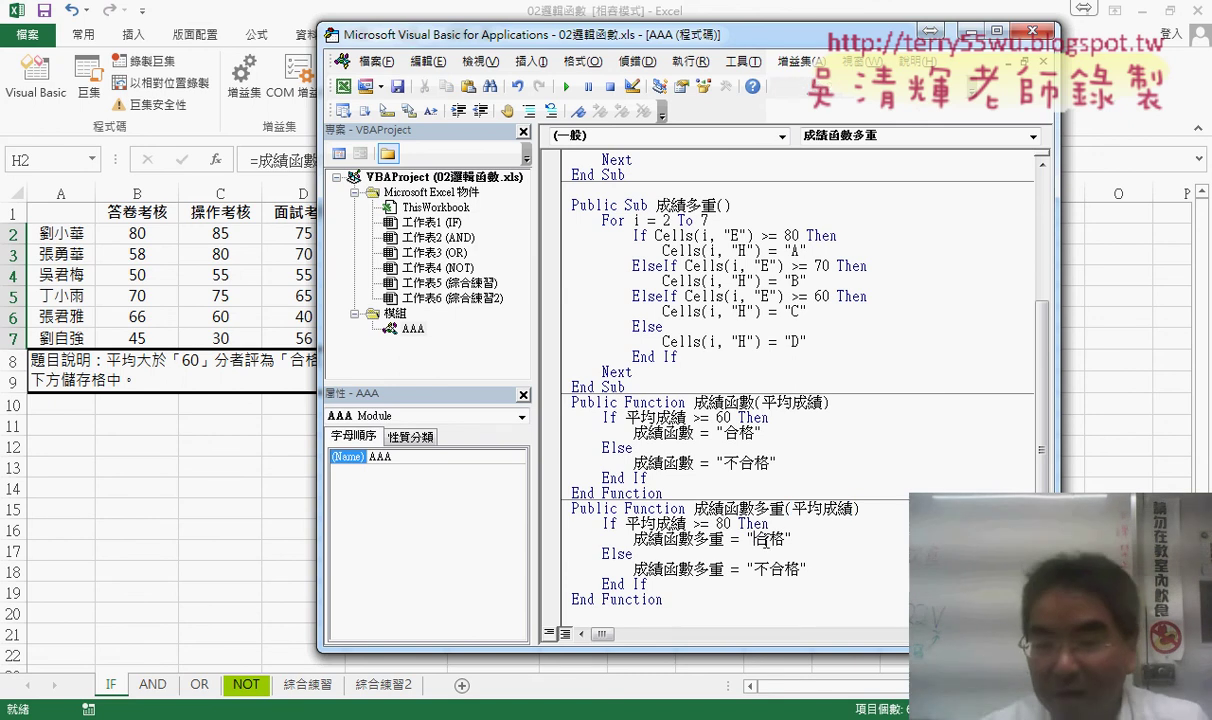
double_click(765, 540)
type("A")
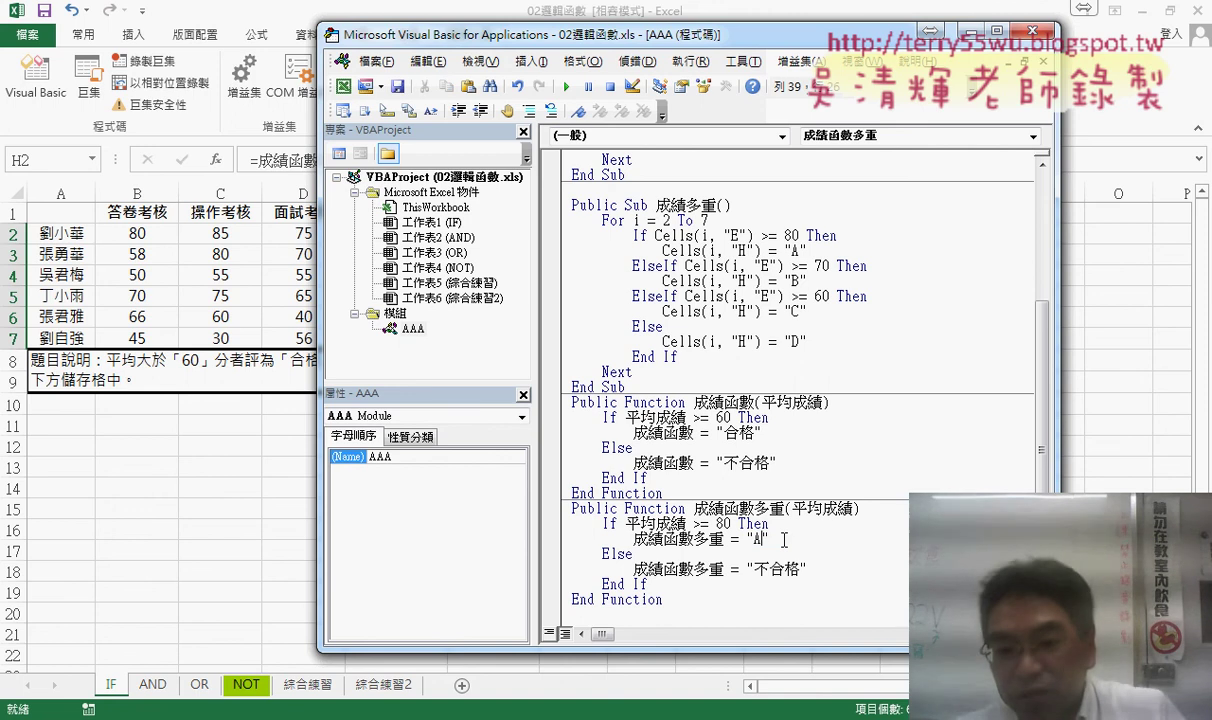
Duplicate the If and A lines below and turn the copy into an ElseIf
left_click_drag(785, 540, 547, 523)
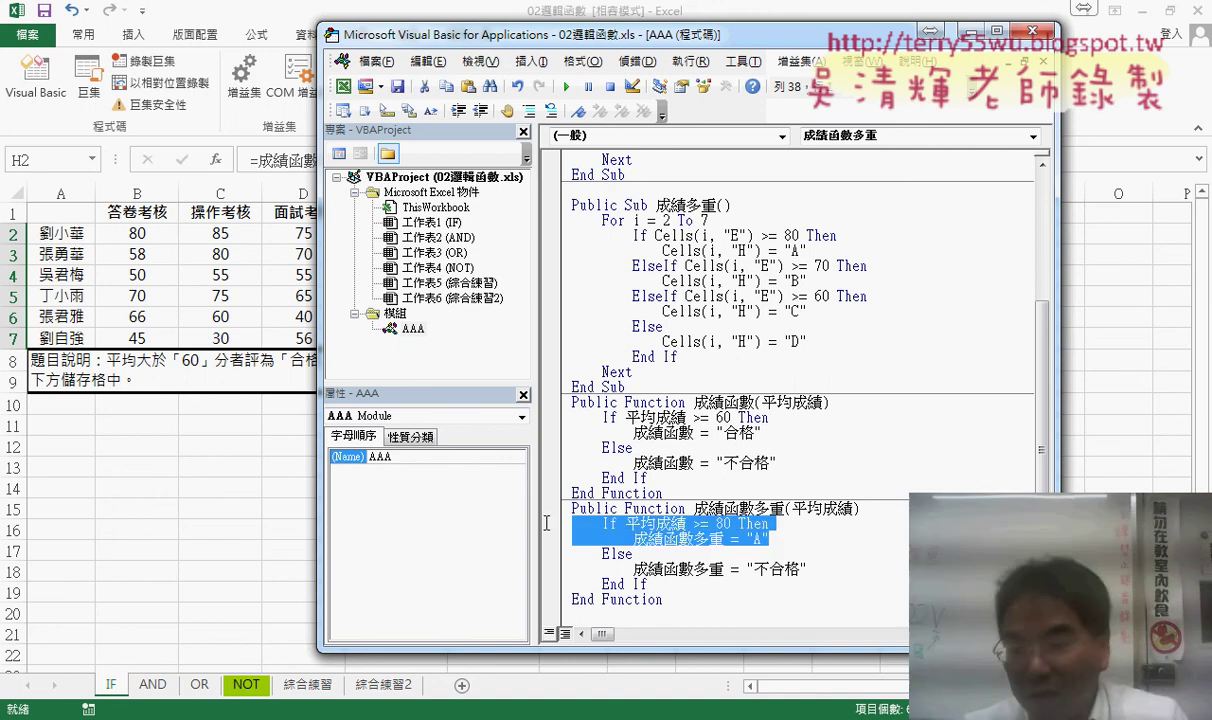
left_click(793, 539)
key("Return")
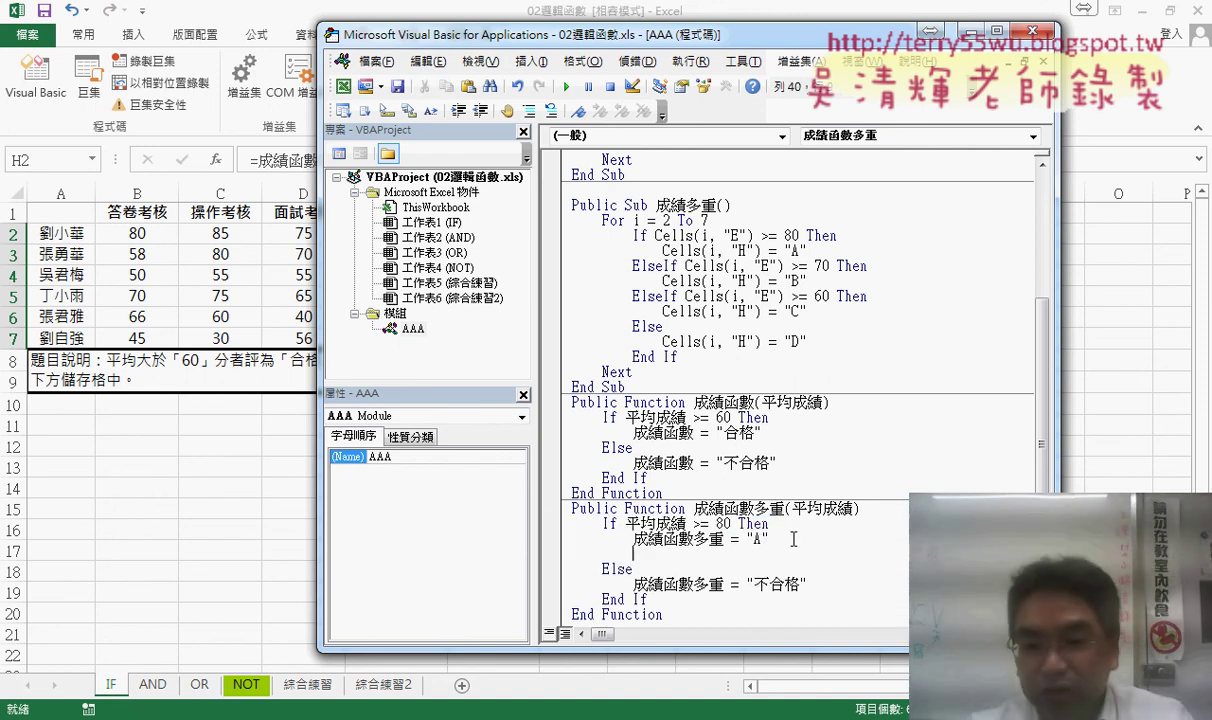
type("If 平均成績 >= 80 Then         成績函數多重 = \"A\"")
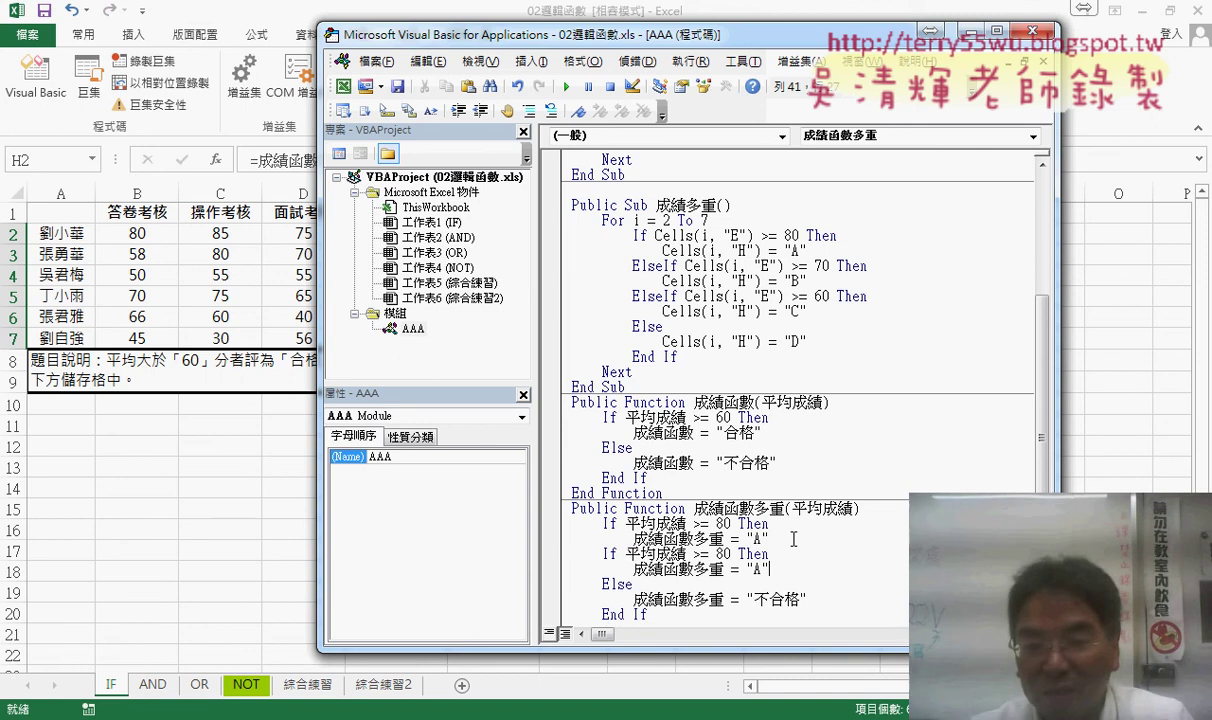
key("Up")
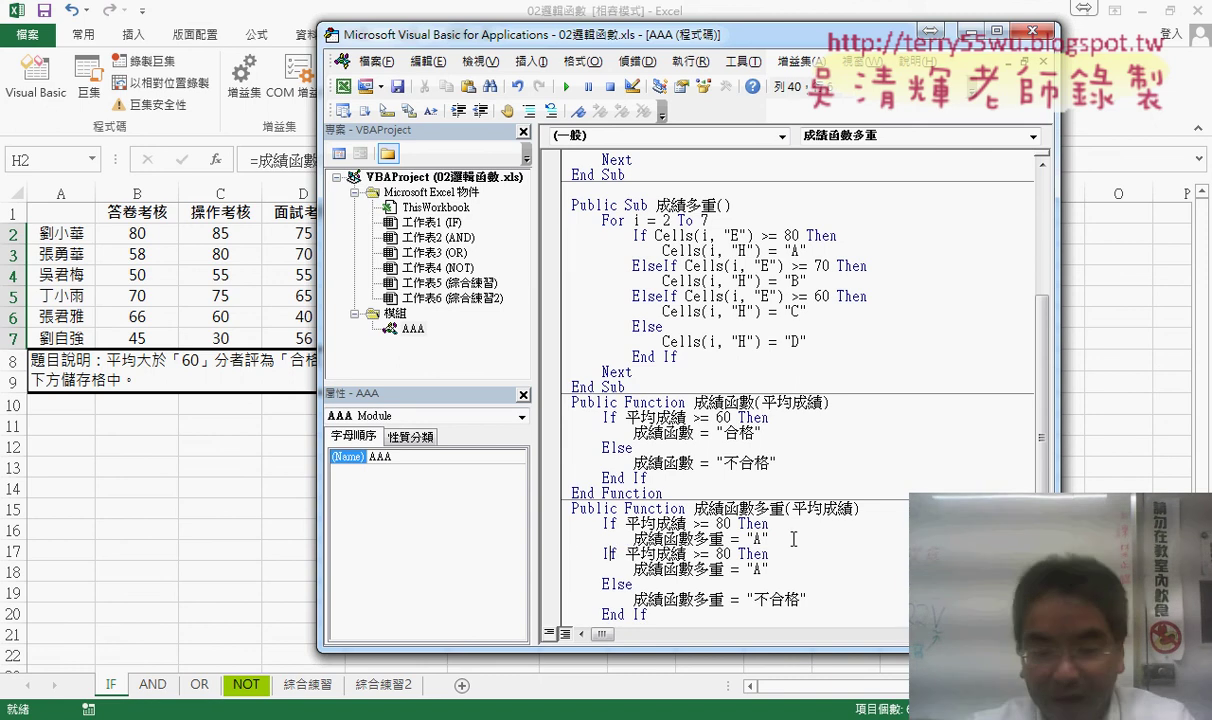
key("Home")
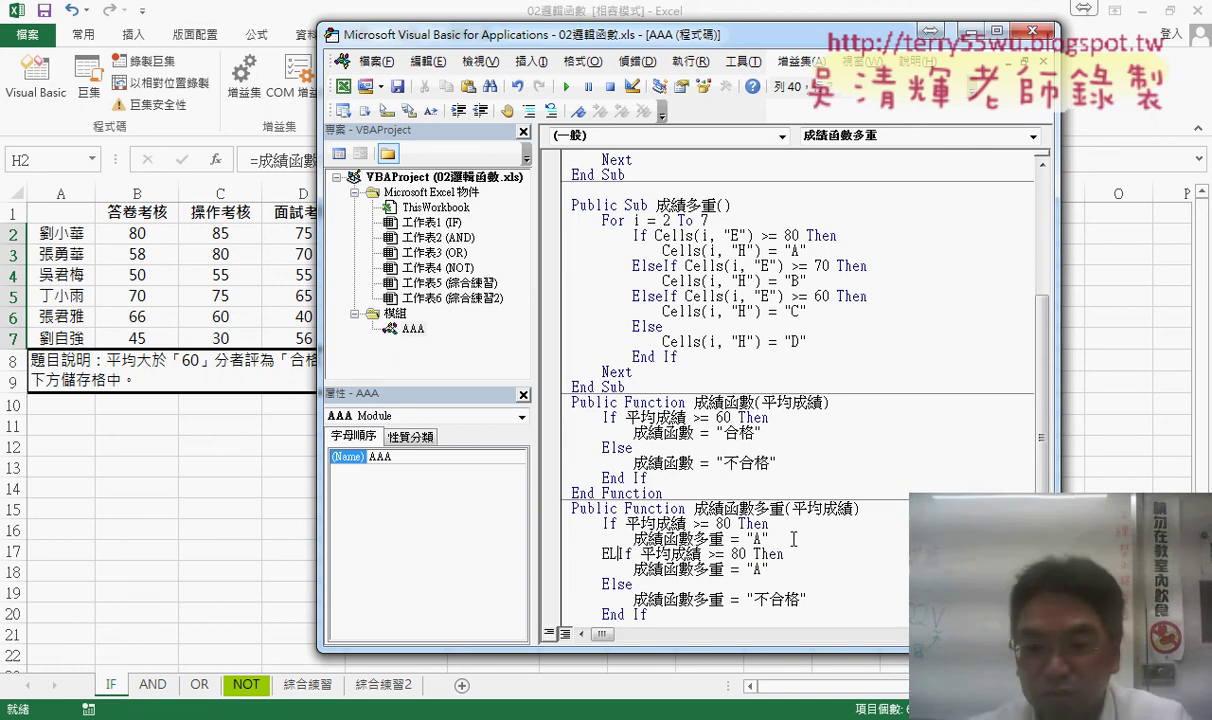
type("Else")
key("Down")
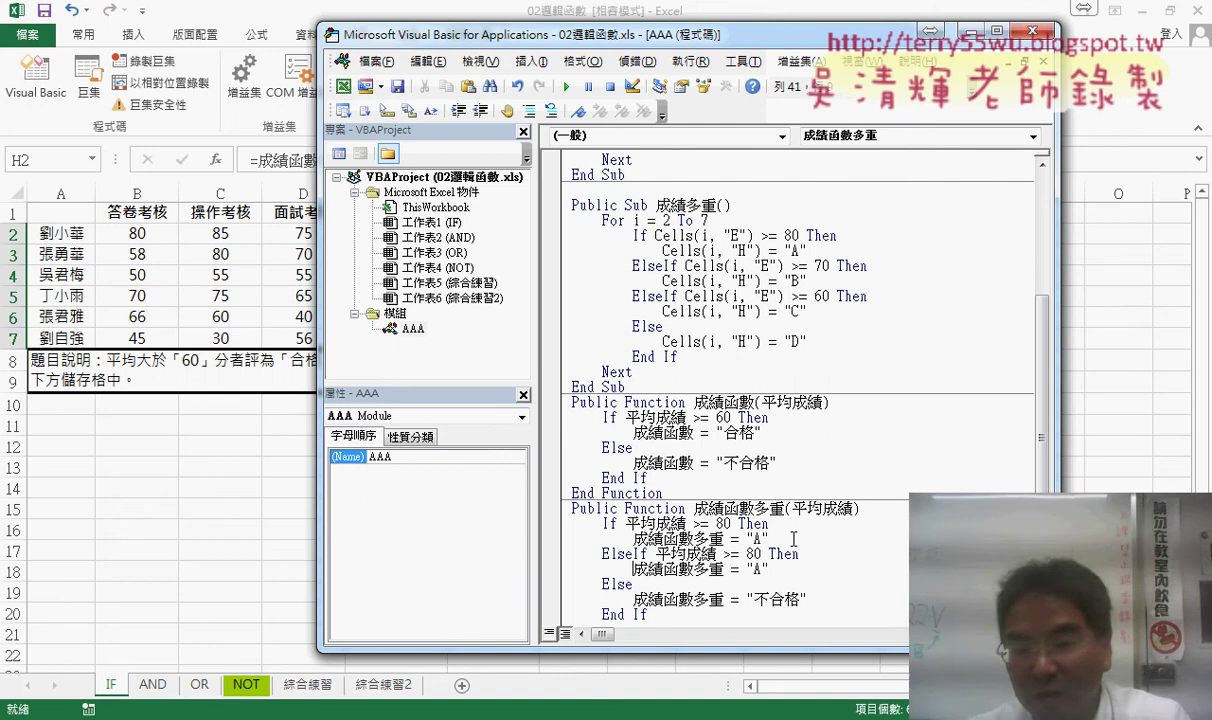
Change the ElseIf threshold from 80 to 70 and select its "A" result for replacement with "B"
left_click(781, 553)
left_click(754, 553)
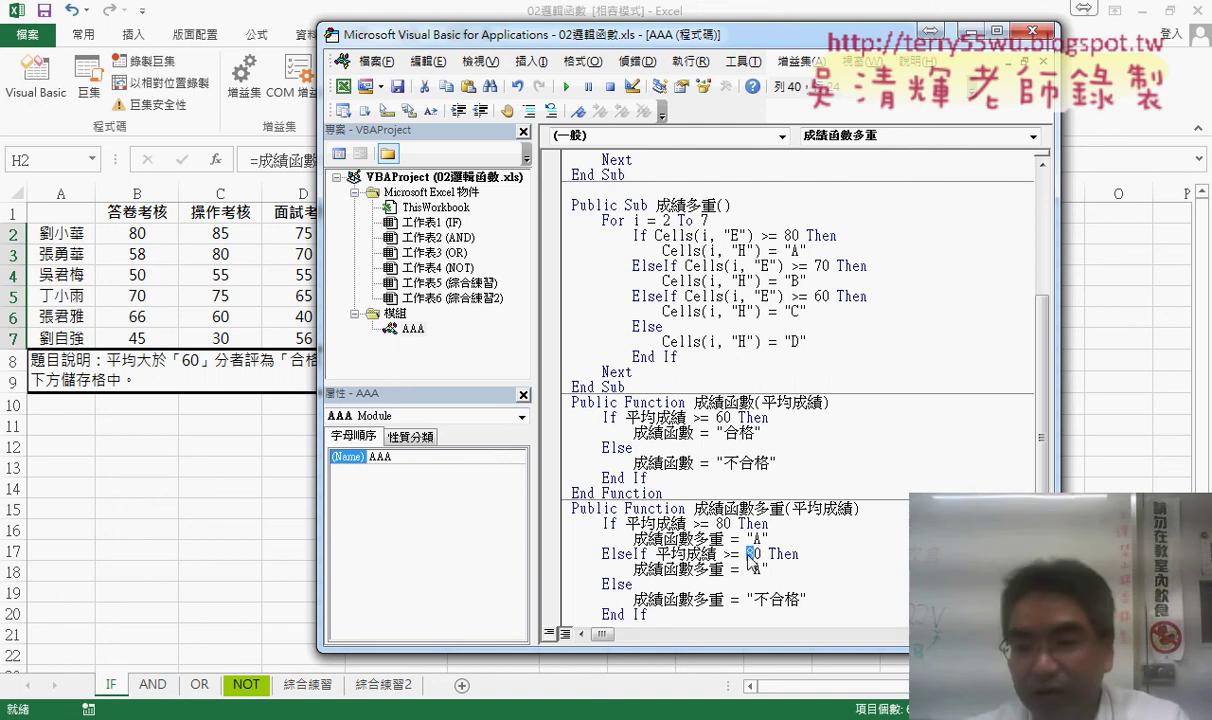
key("BackSpace")
type("7")
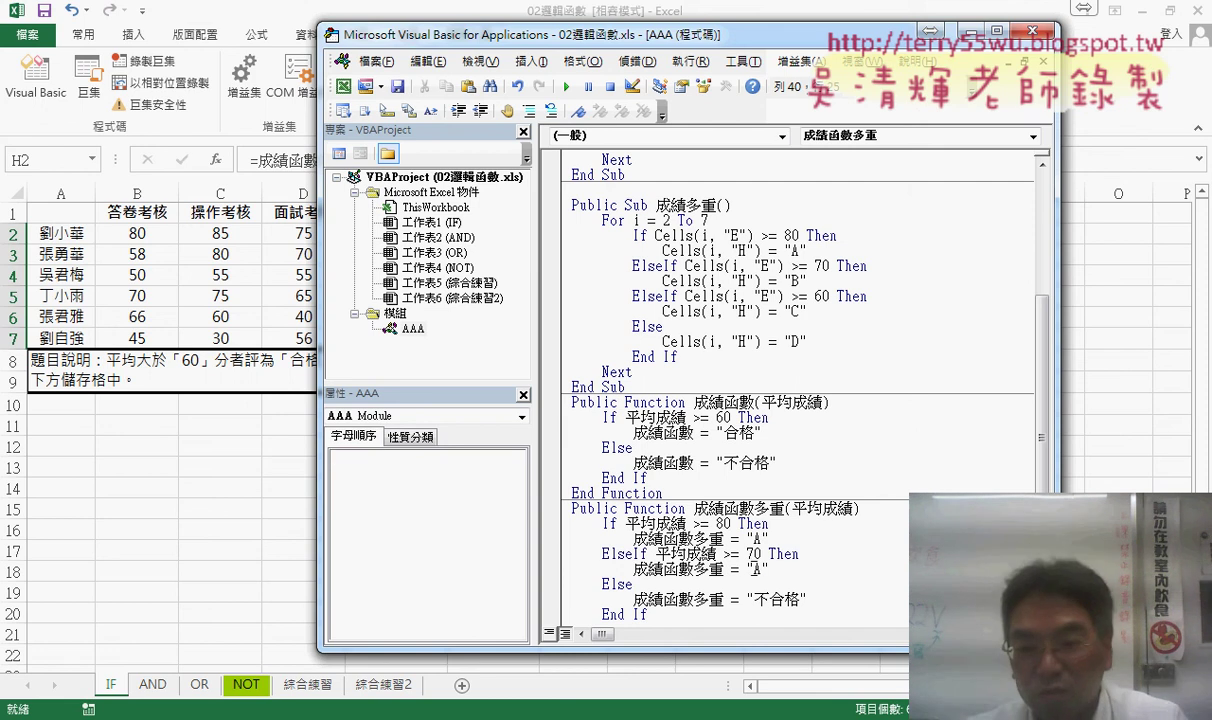
double_click(758, 568)
type("B")
Duplicate the ElseIf >= 70 branch, setting the copy to 60 with result "C"
left_click_drag(767, 568, 565, 553)
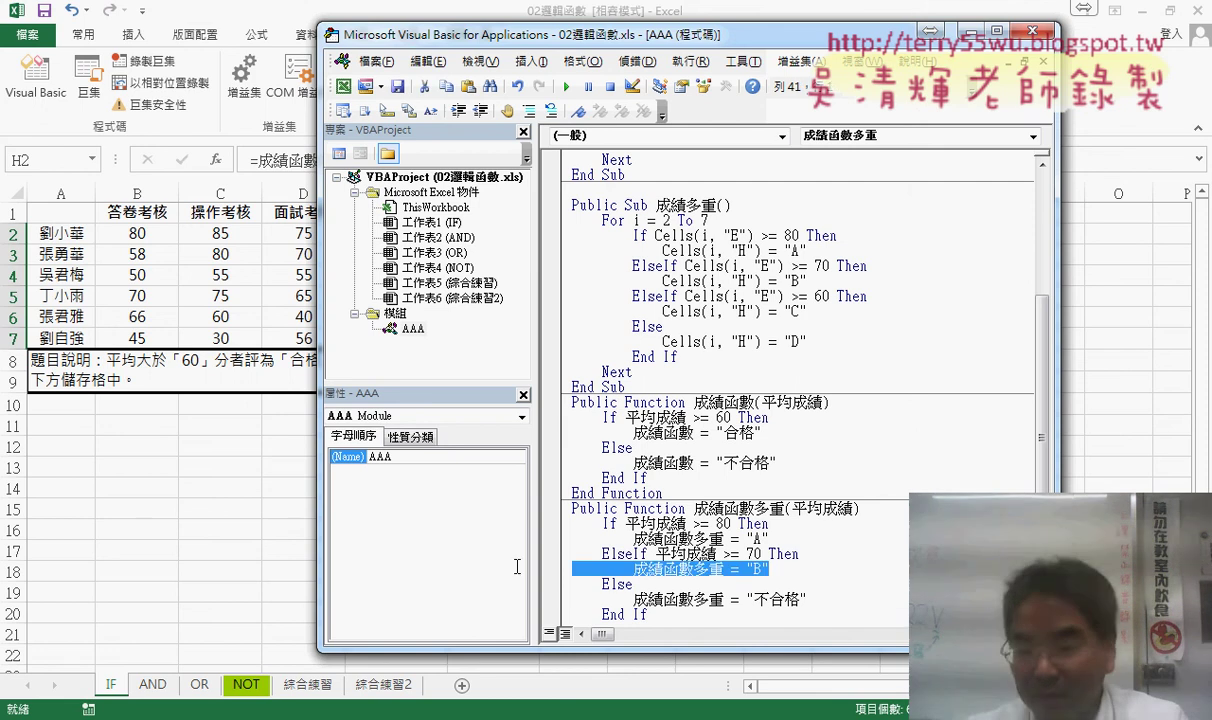
left_click(786, 567)
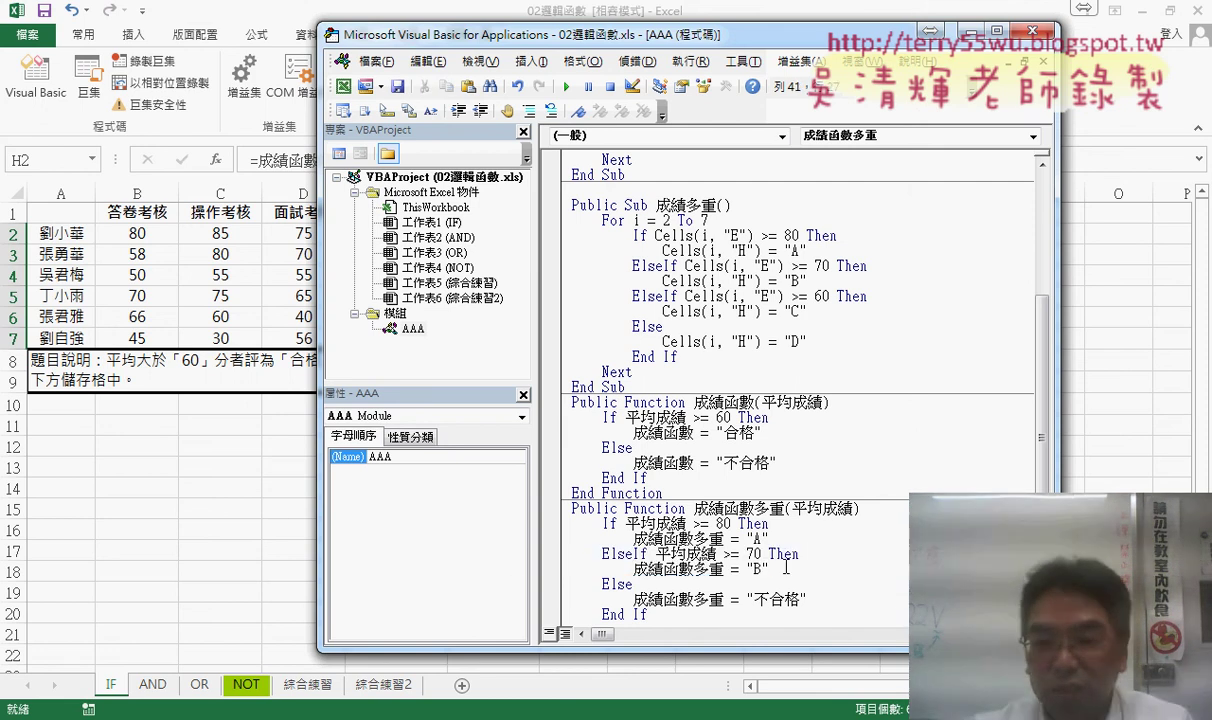
key("Return")
key("BackSpace")
type("ElseIf 平均成績 >= 70 Then         成績函數多重 = \"B\"")
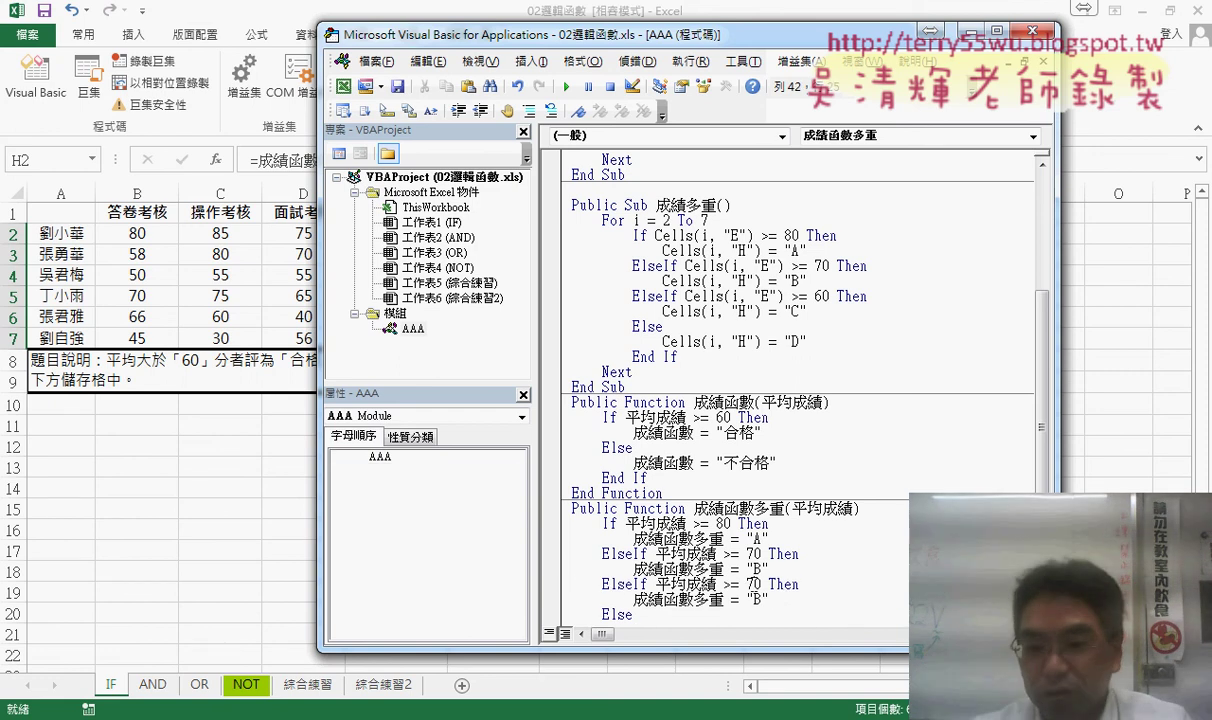
left_click_drag(753, 584, 746, 584)
type("6")
scroll(752, 560, "down", 2)
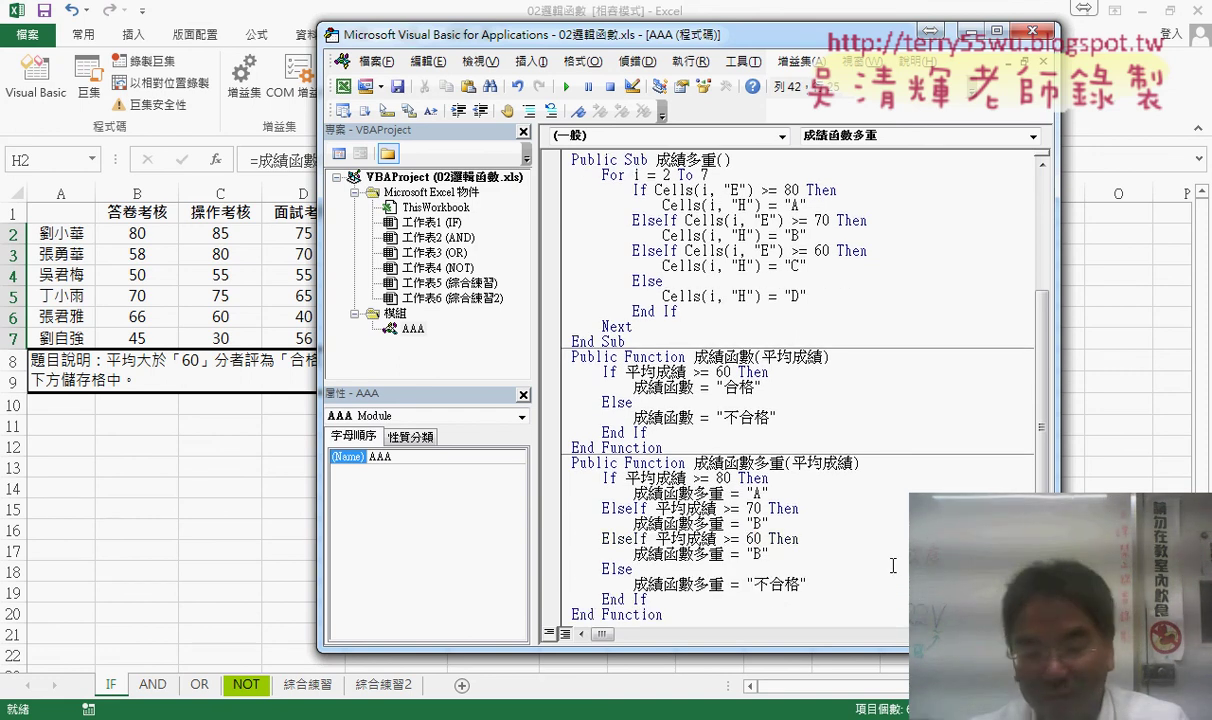
left_click_drag(762, 524, 755, 533)
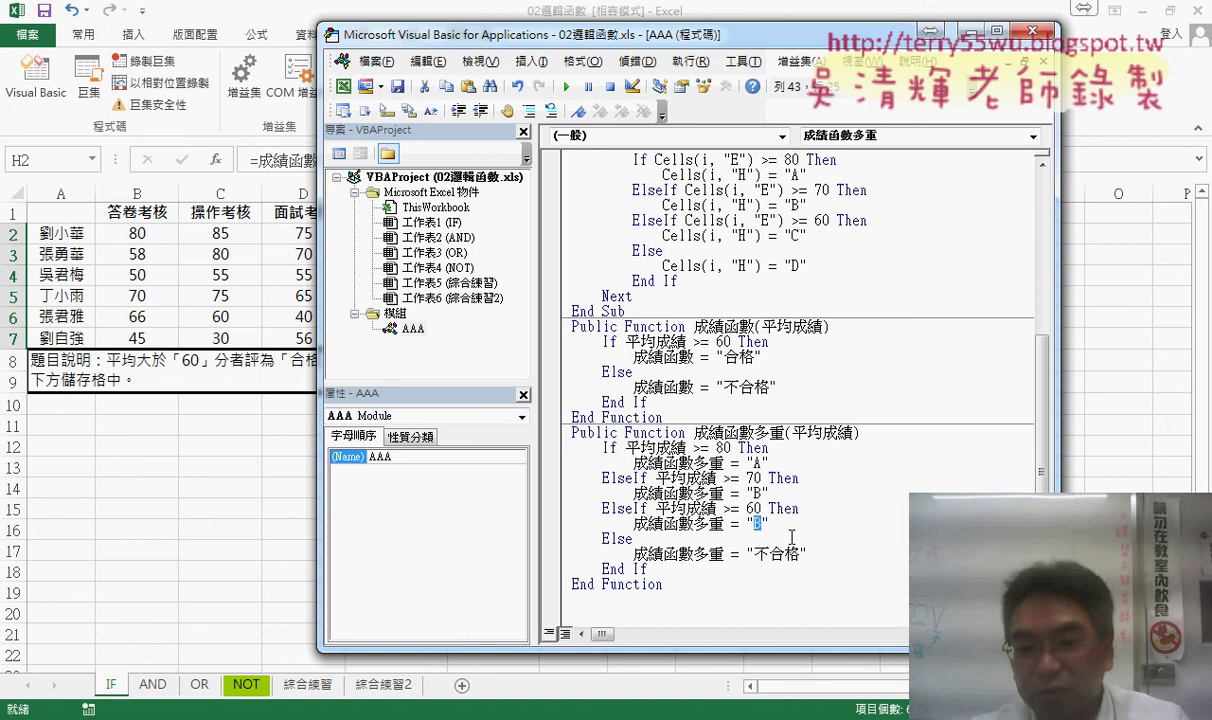
type("C")
Replace "不合格" with "D" in the Else result line
left_click_drag(632, 540, 613, 543)
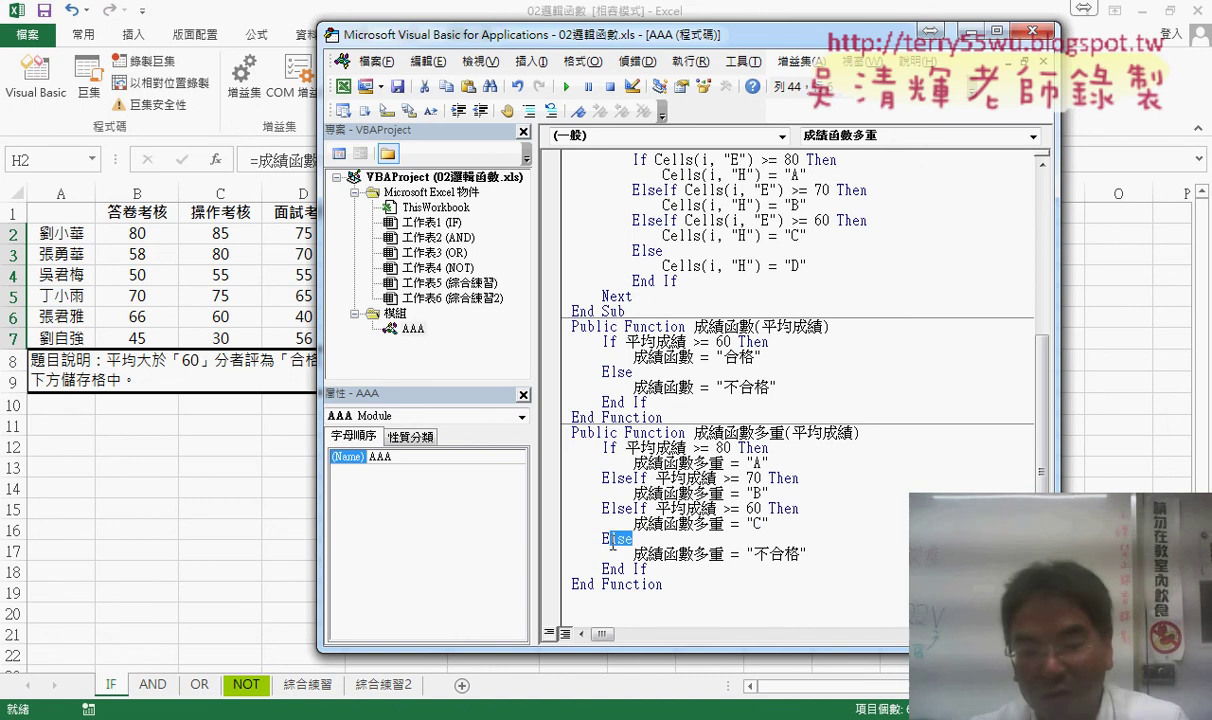
left_click_drag(754, 553, 801, 556)
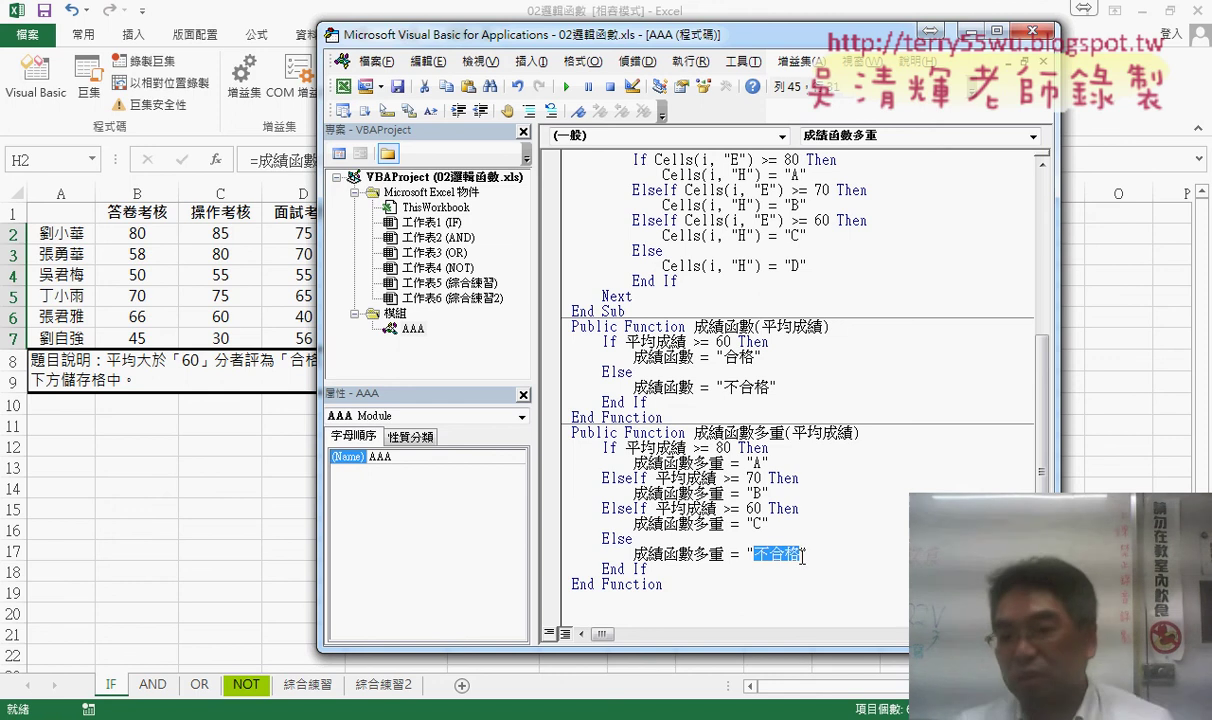
type("D")
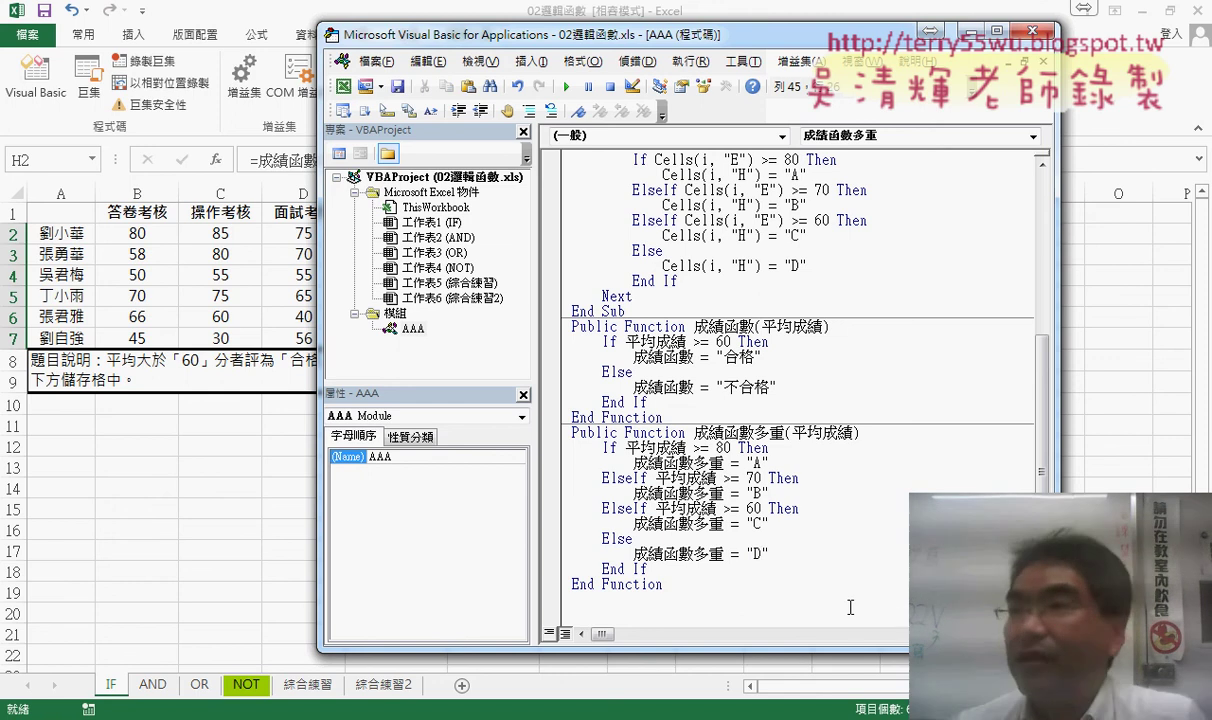
left_click(848, 590)
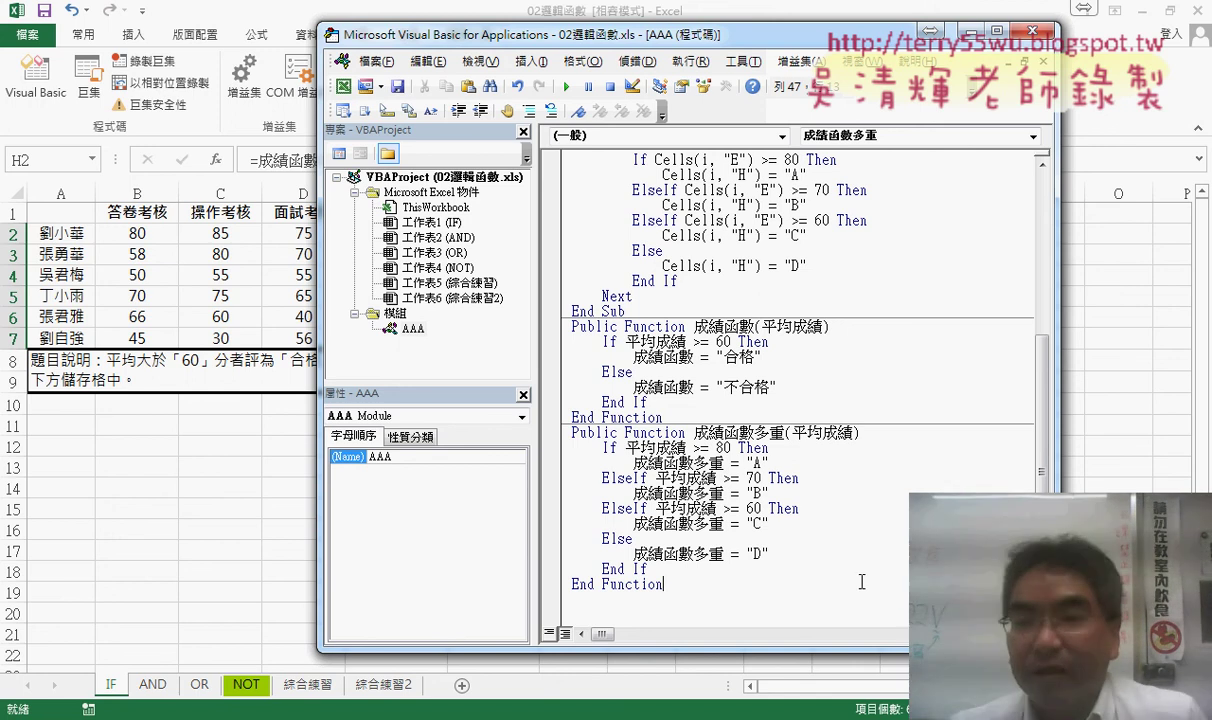
Clear column H, then enter =成績函數多重(E2) in H2 and fill it down to H7
key("alt+F11")
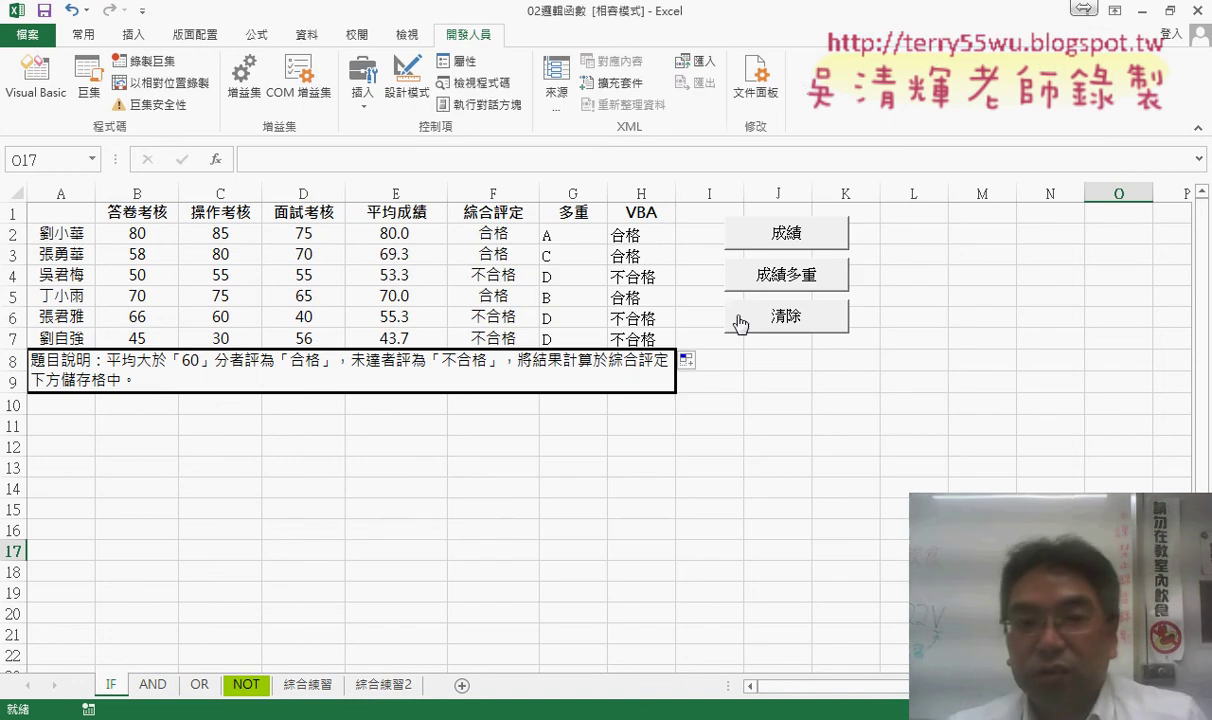
left_click(730, 310)
left_click(618, 232)
key("shift+F3")
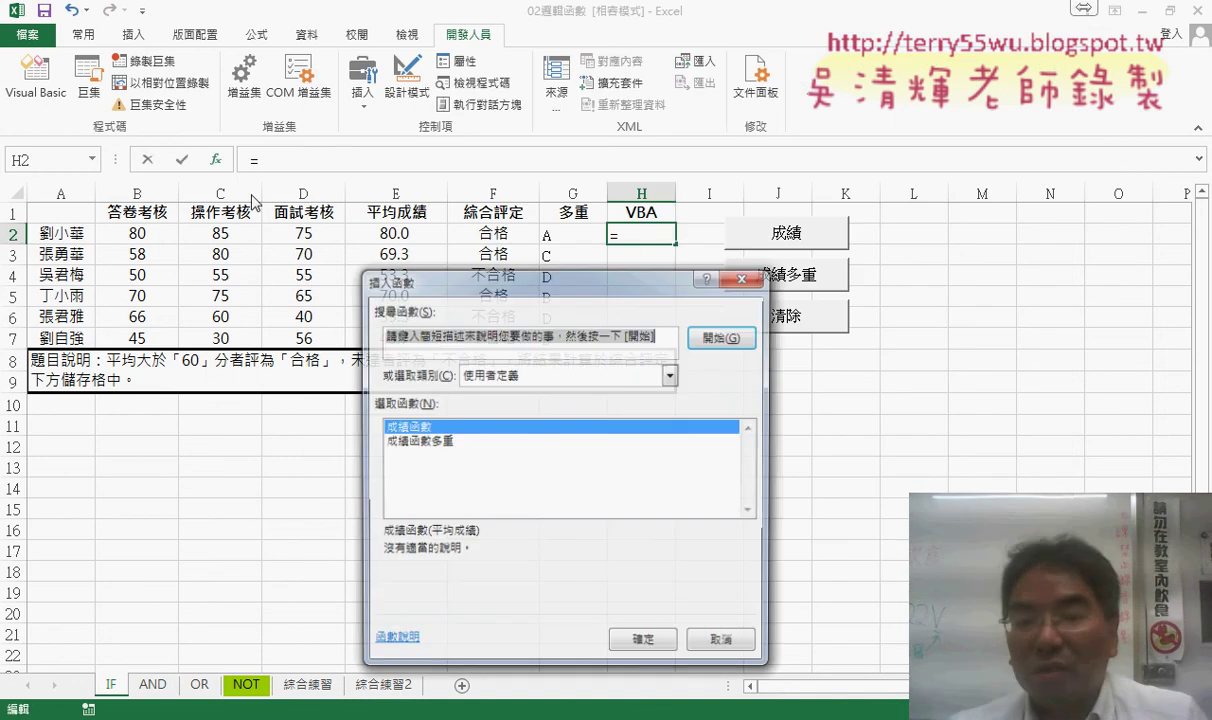
left_click(441, 441)
double_click(441, 447)
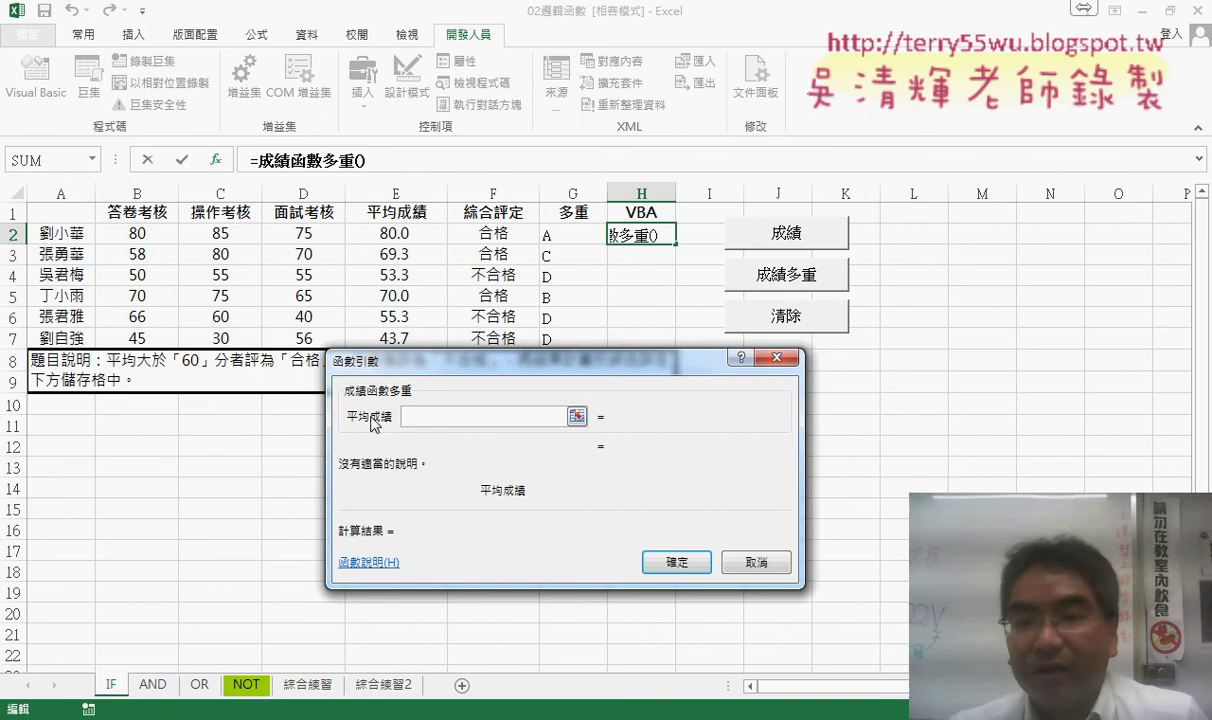
left_click(407, 233)
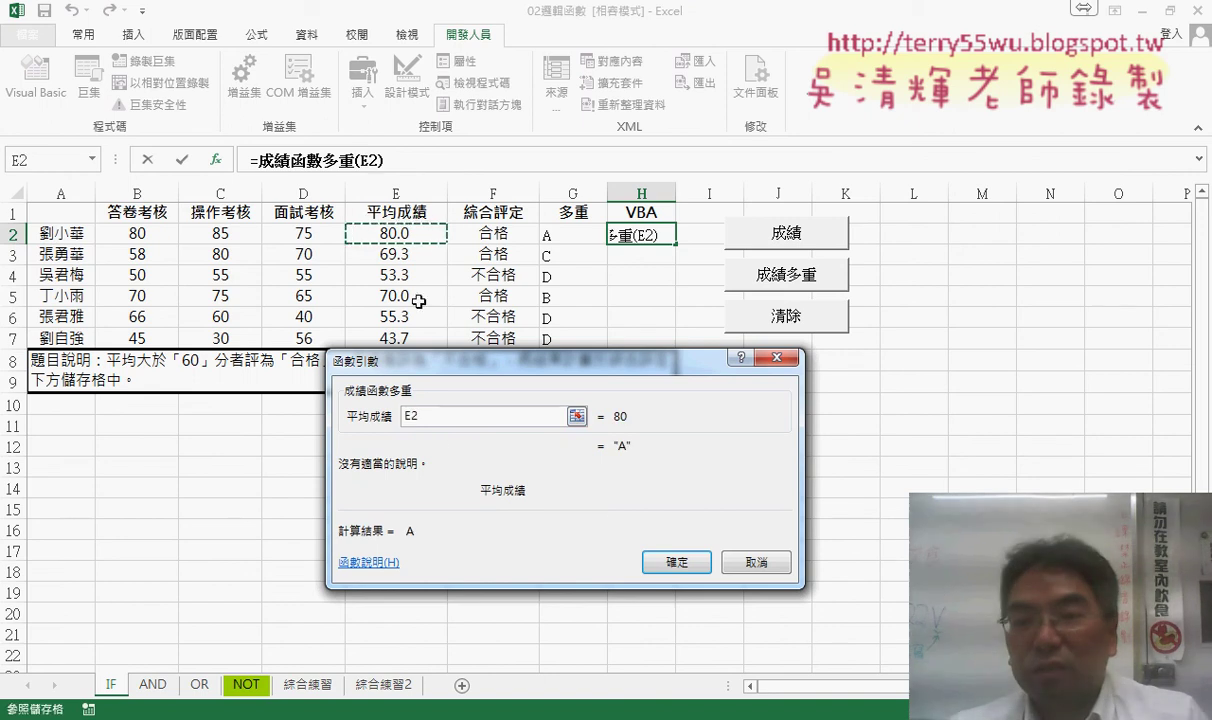
left_click(652, 560)
left_click_drag(675, 243, 668, 345)
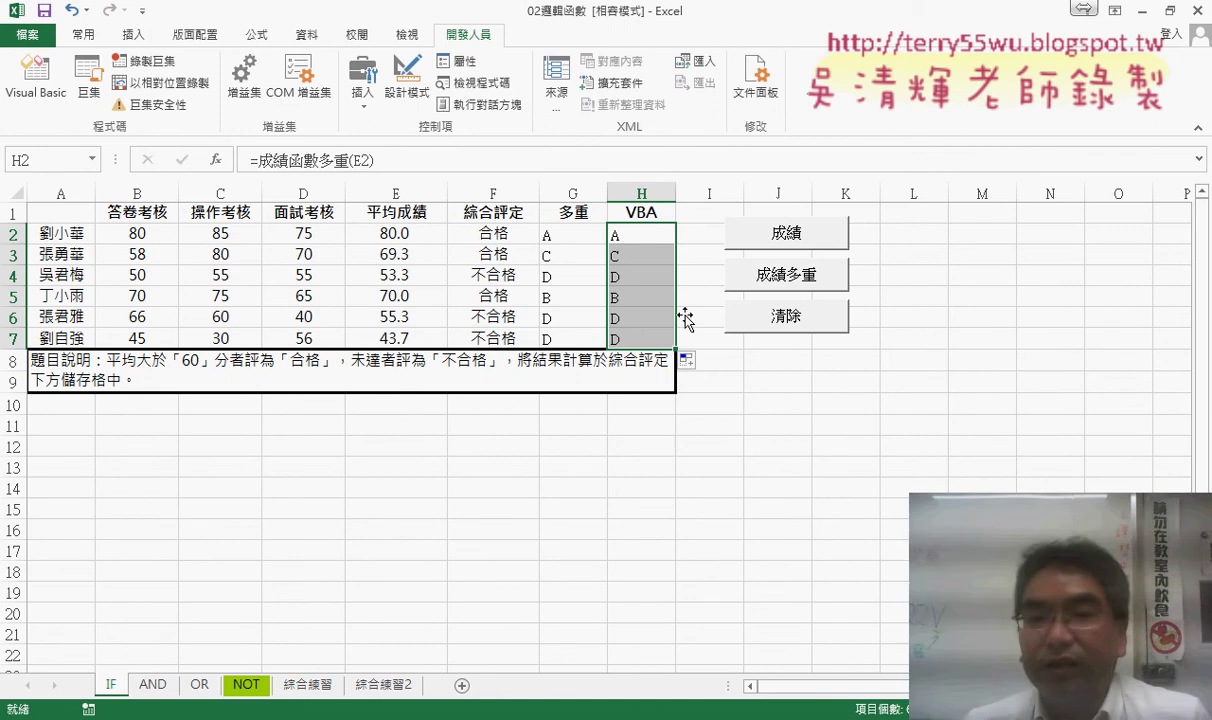
Compare the H2 formula with the nested IF formula in G2
left_click(628, 239)
left_click(575, 232)
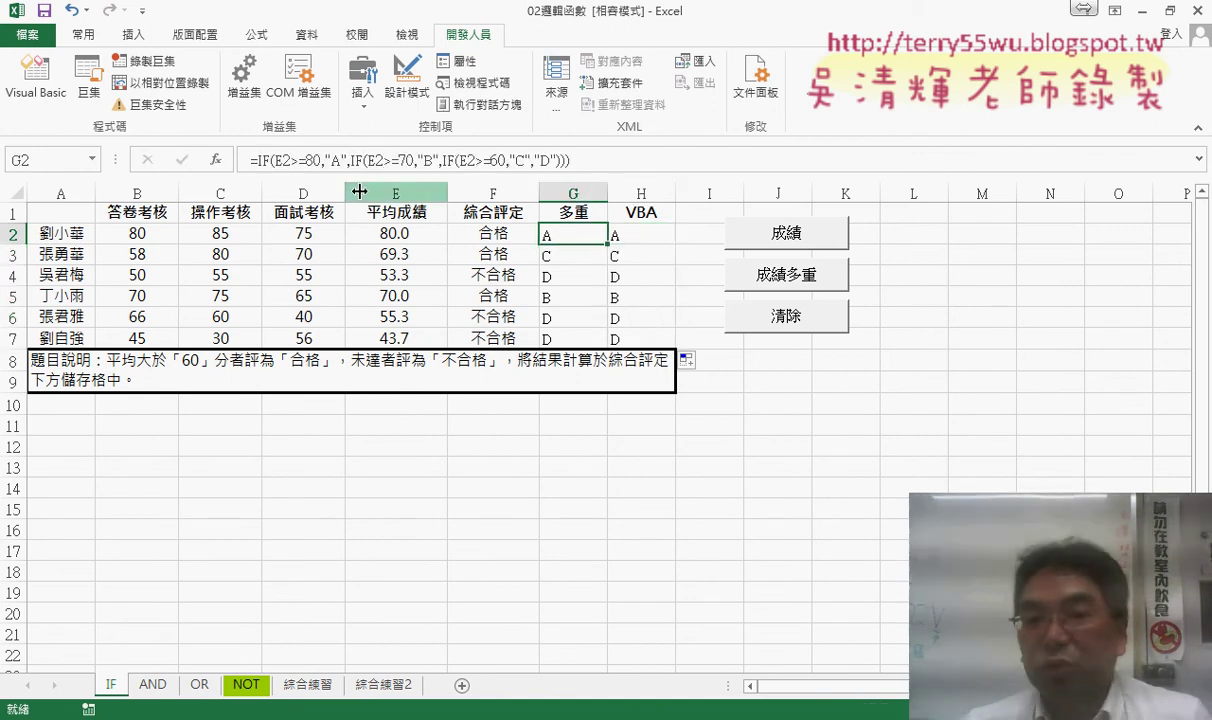
left_click(644, 232)
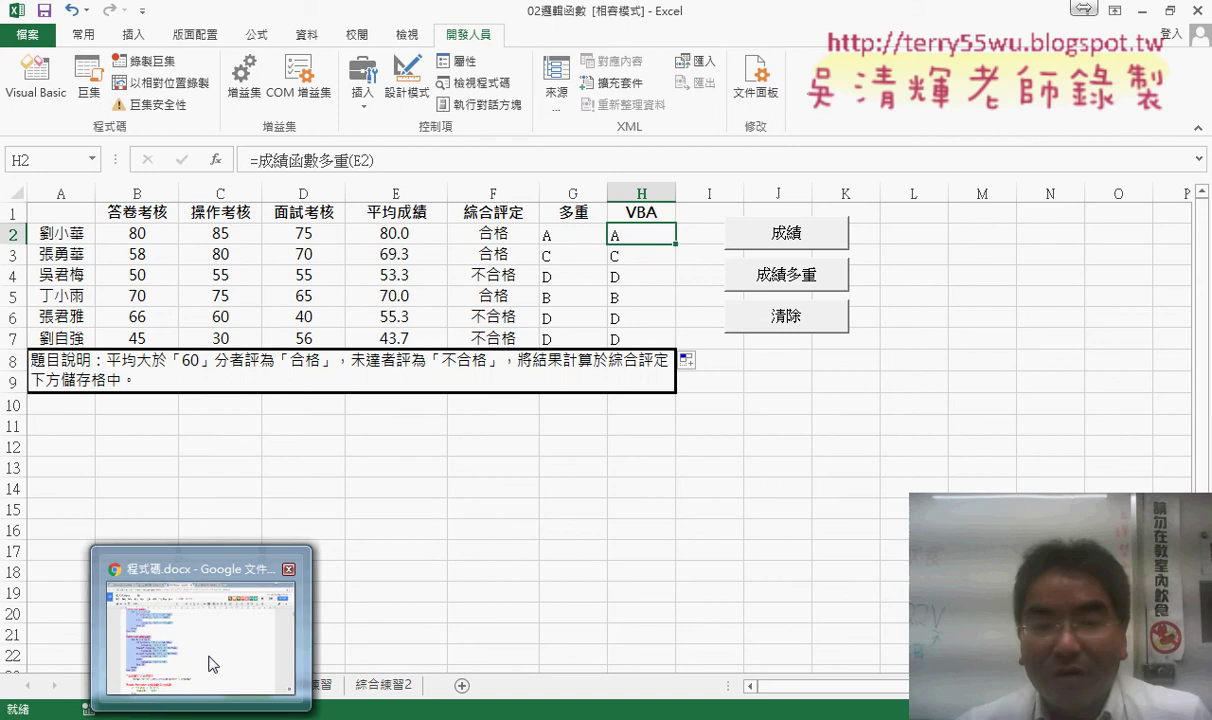
Switch to 程式碼.docx in Google Docs and select both grading function code blocks
left_click(211, 650)
scroll(511, 477, "down", 2)
scroll(511, 477, "down", 3)
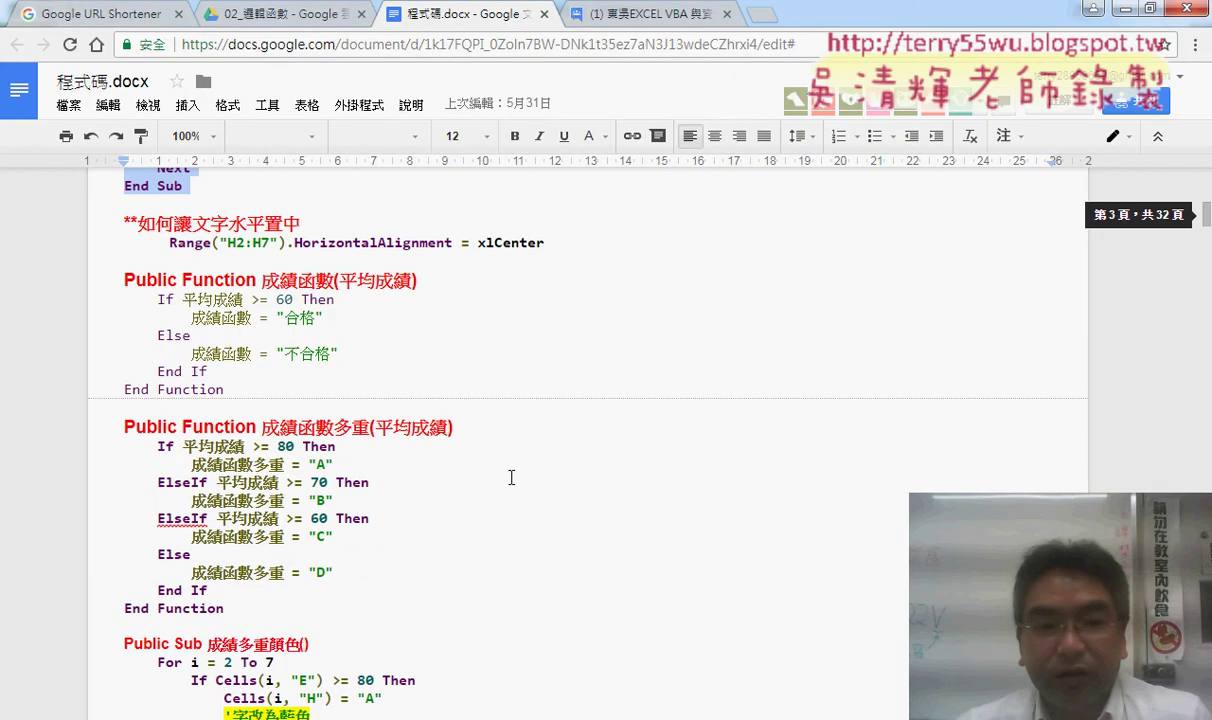
scroll(292, 503, "down", 1)
left_click(214, 510)
left_click_drag(215, 507, 115, 181)
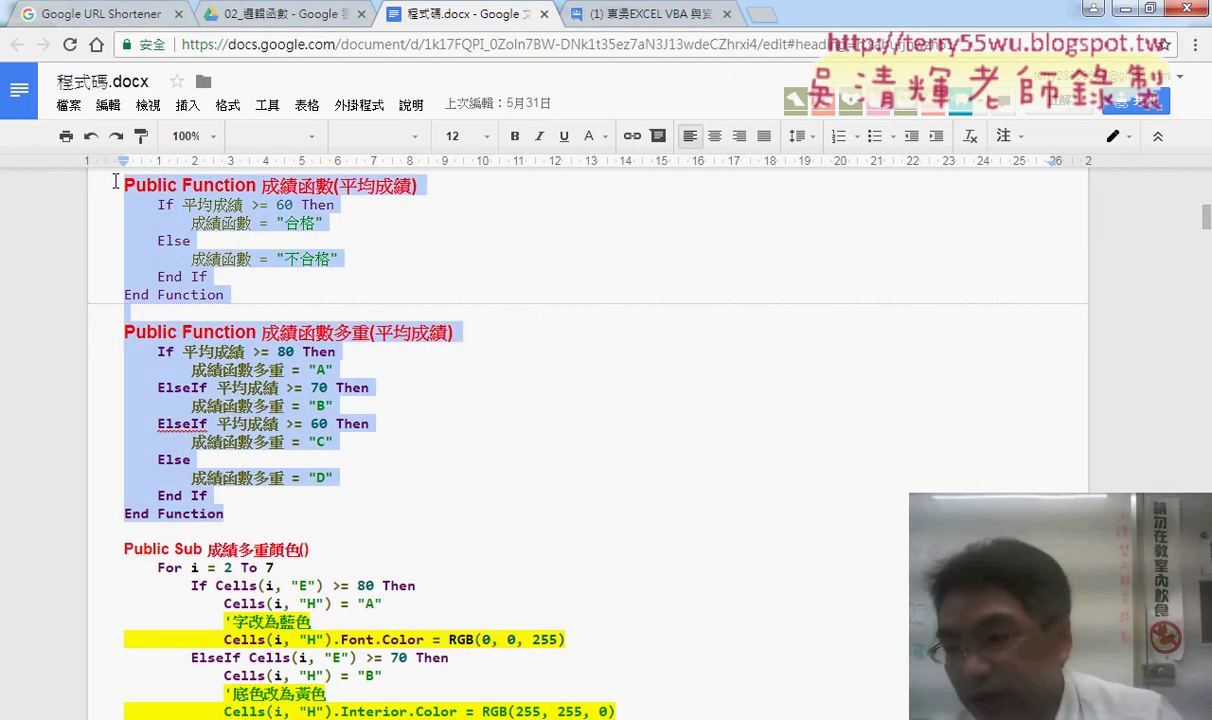